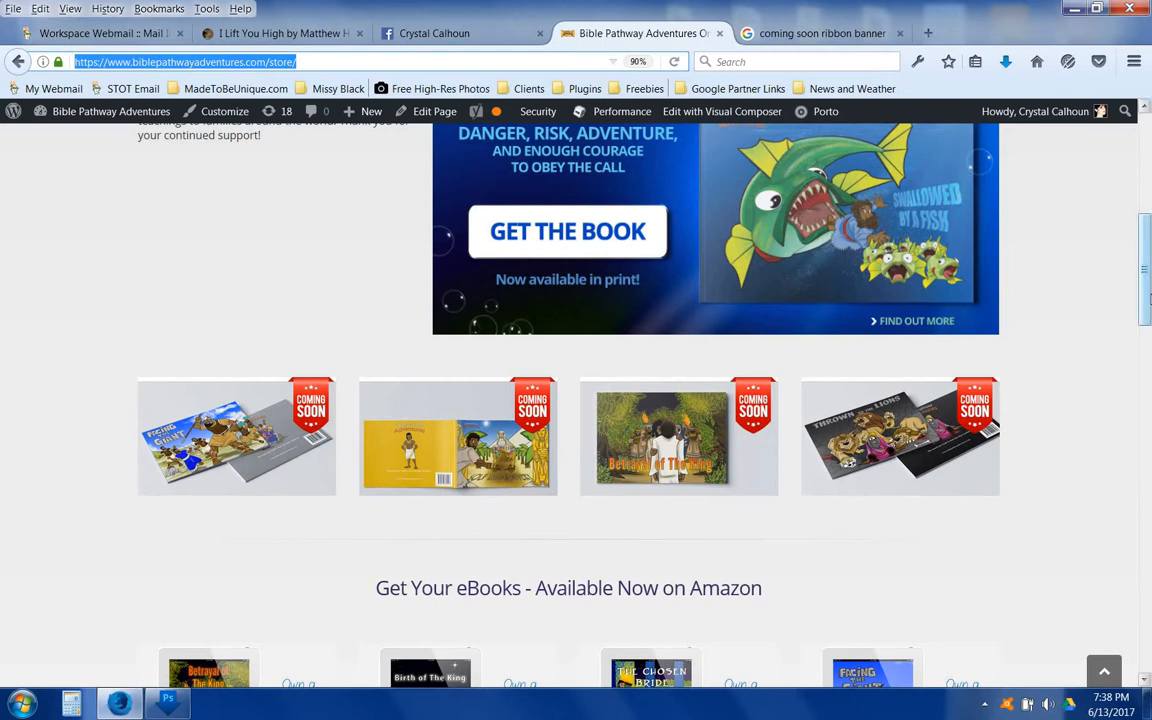
- Paste a screenshot of the Google Images "coming soon ribbon banner" results into coming soon.psd in Photoshop and shift it to expose the starred ribbon
left_click(1134, 252)
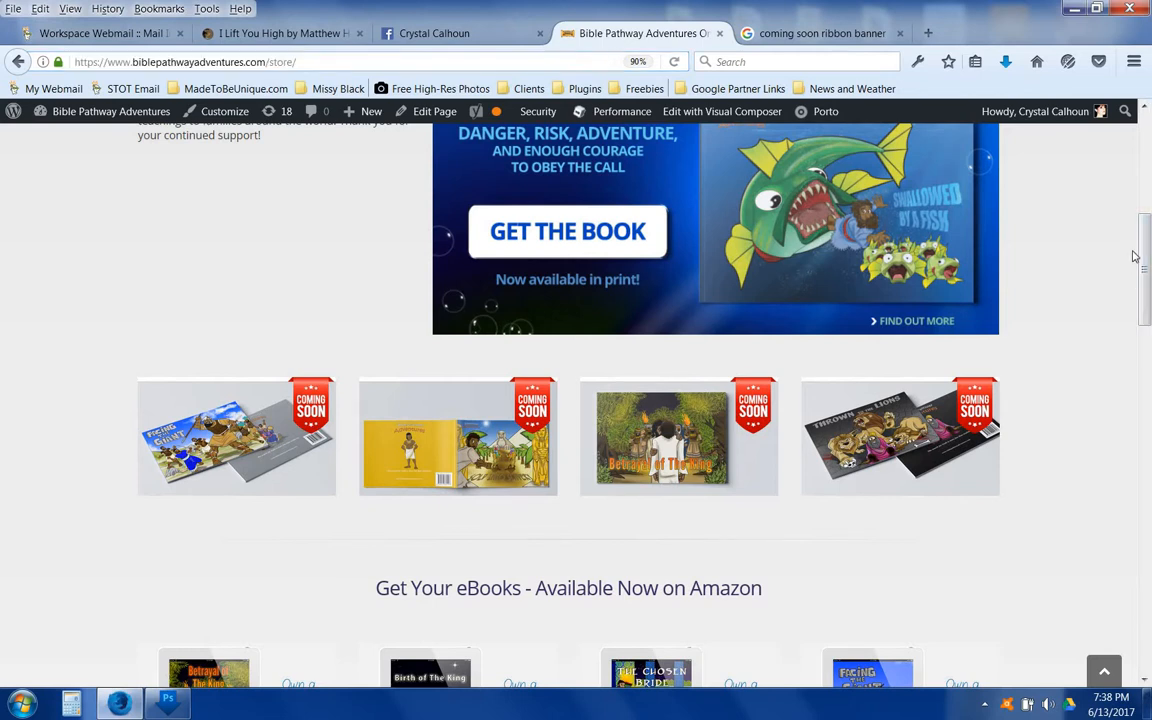
left_click(822, 33)
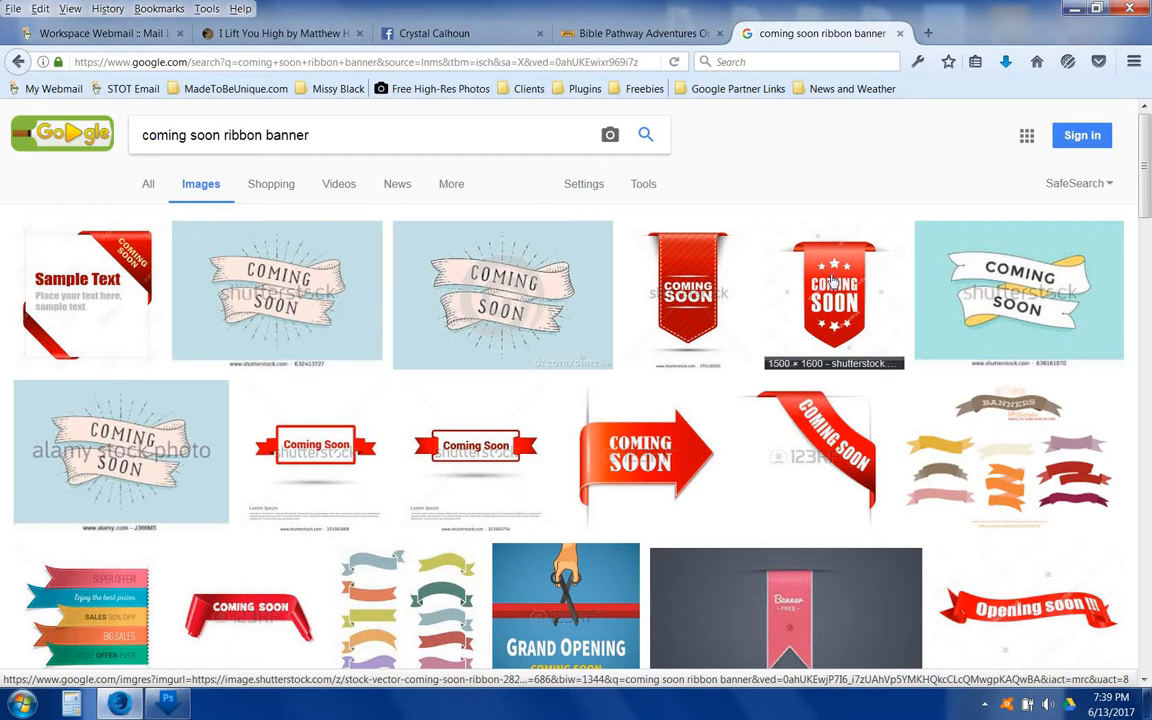
left_click(166, 704)
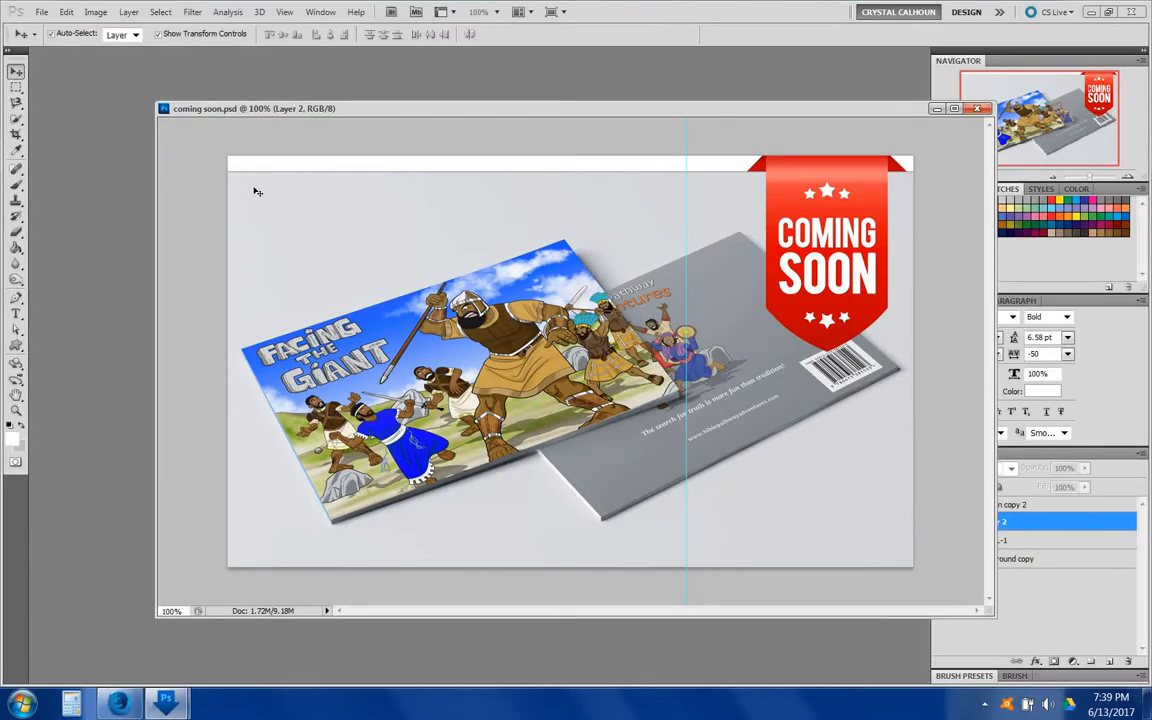
mouse_move(268, 118)
left_mouse_down()
mouse_move(179, 117)
mouse_move(269, 120)
left_mouse_up()
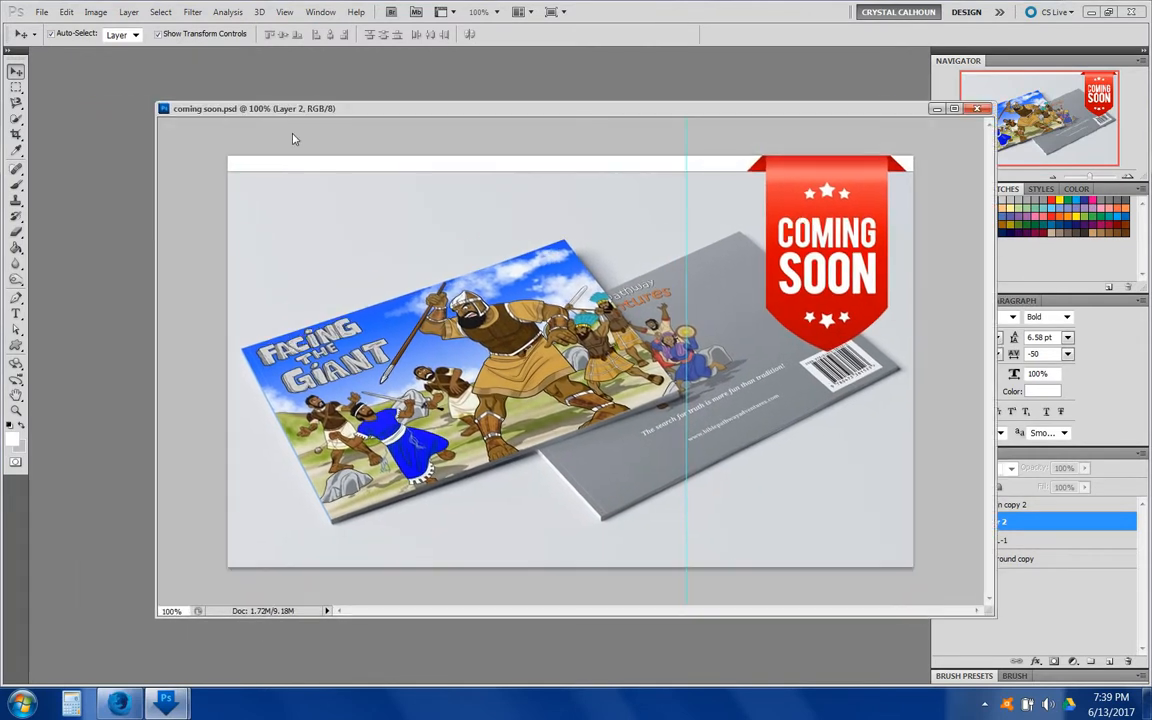
left_click_drag(389, 116, 317, 121)
key("ctrl+v")
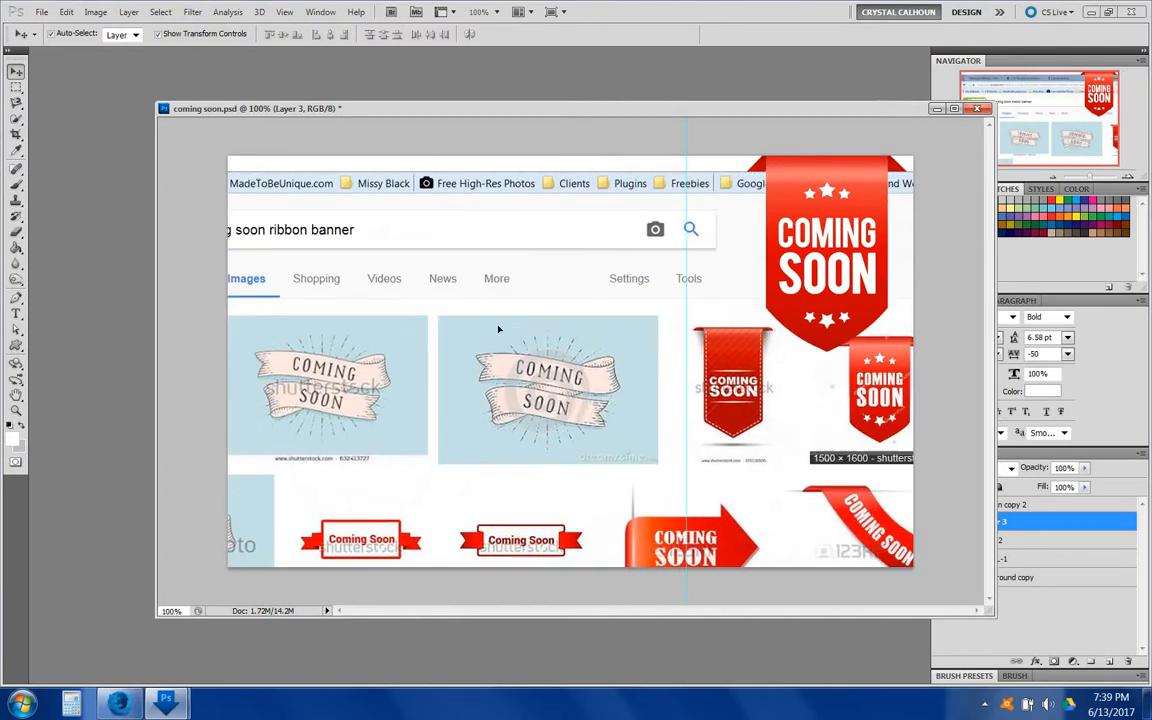
left_click_drag(498, 329, 128, 279)
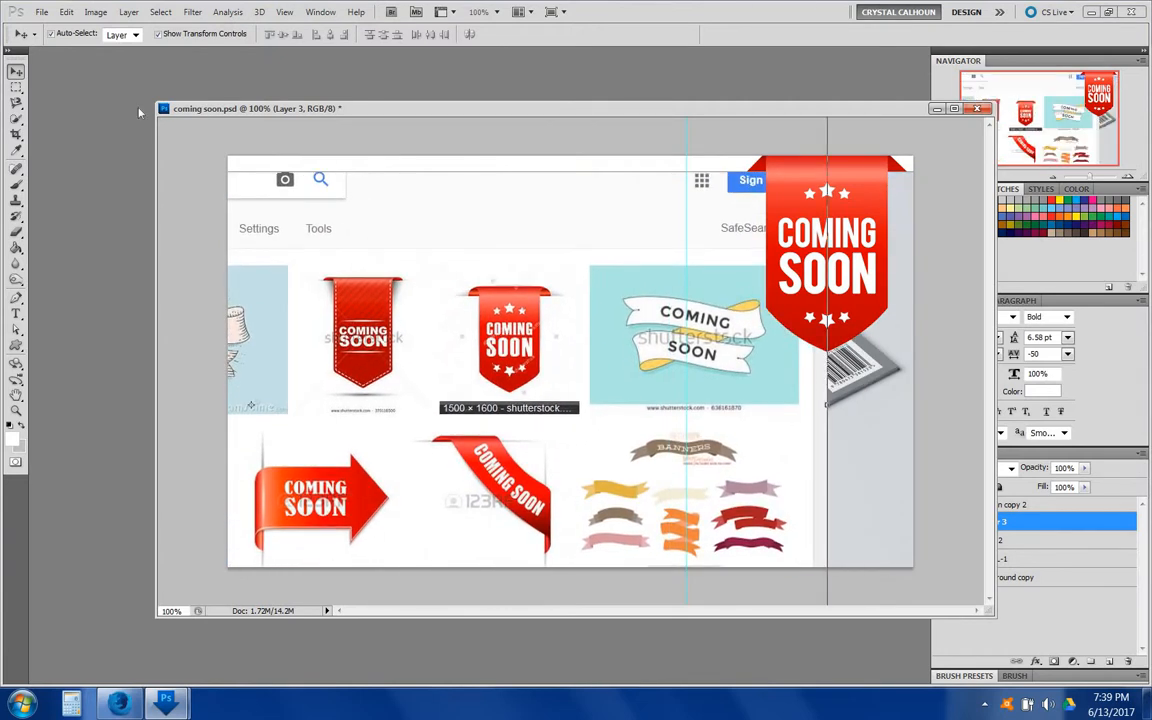
- Copy the starred red ribbon from the pasted screenshot onto its own layer and delete the full screenshot layer
left_click(16, 87)
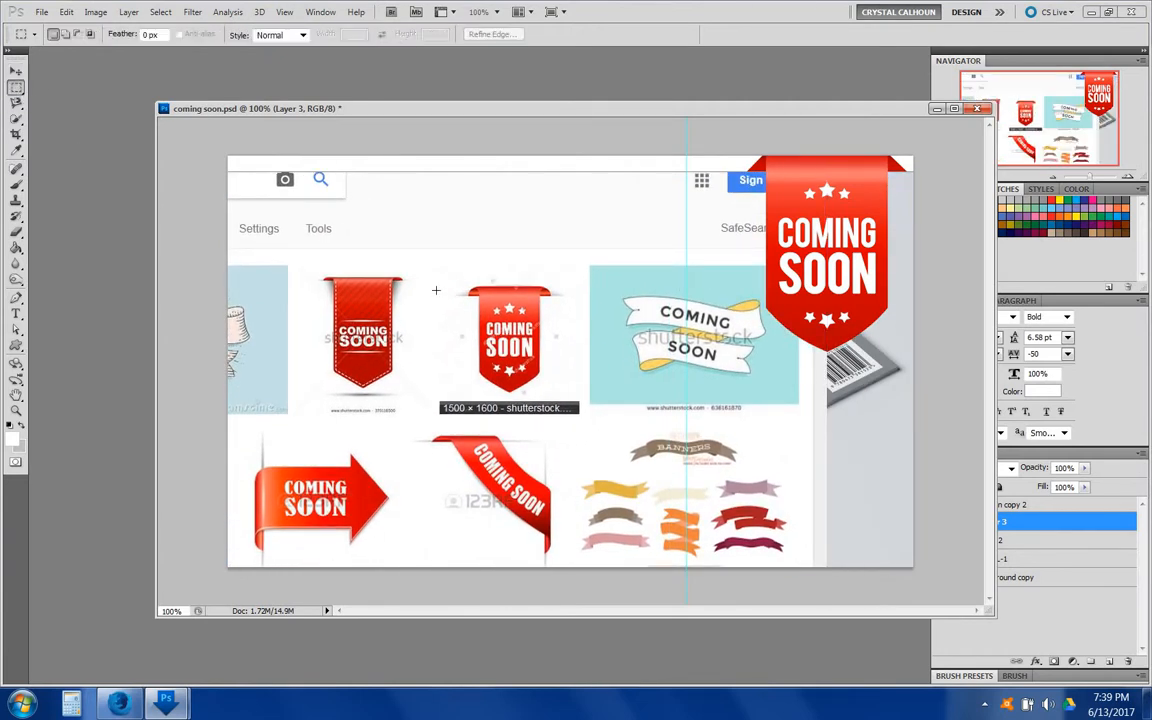
left_click_drag(490, 269, 574, 396)
key("ctrl+j")
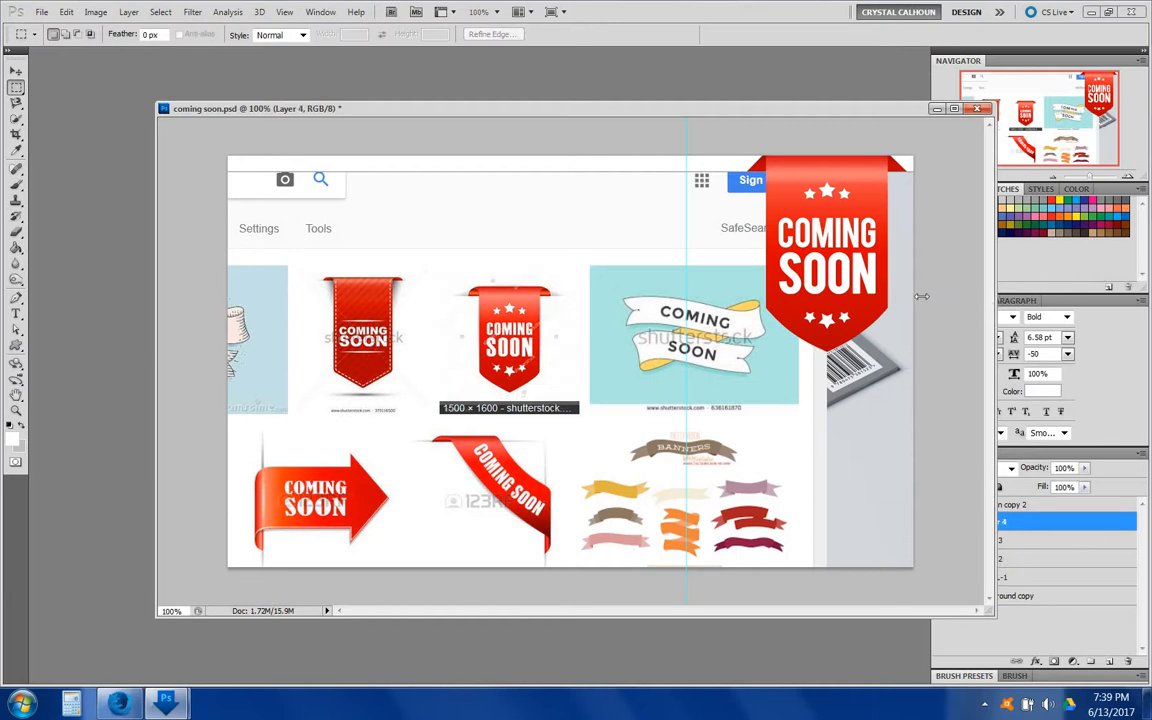
left_click_drag(995, 298, 867, 298)
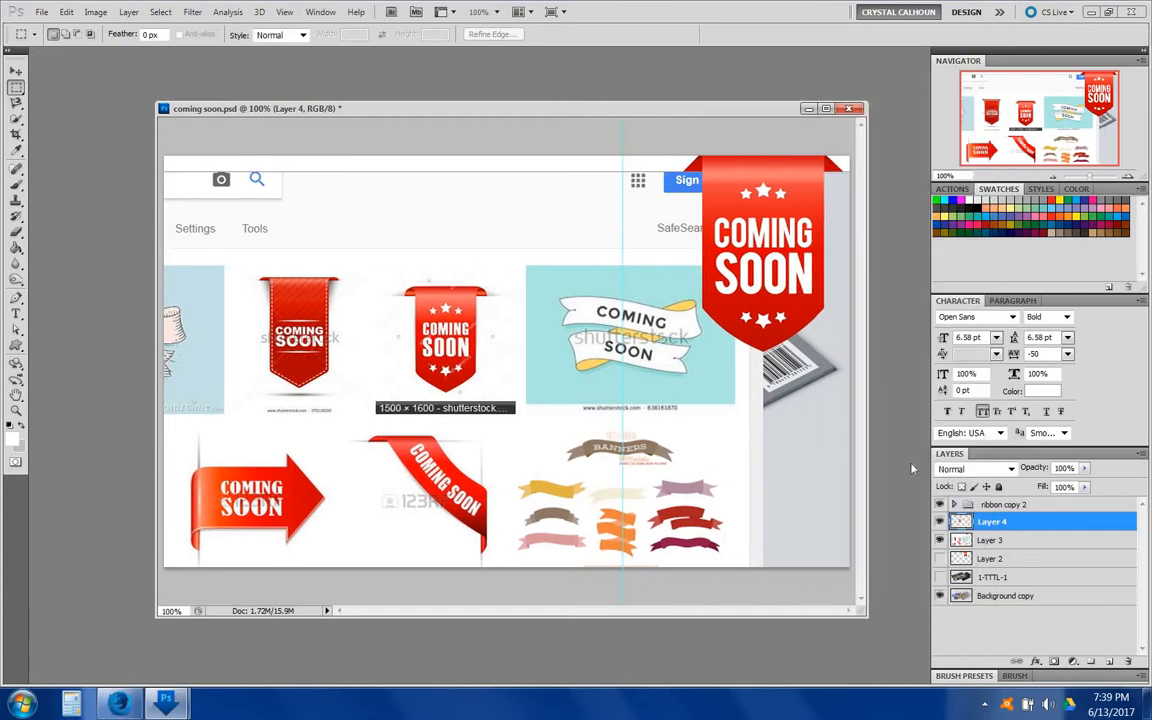
left_click(1011, 541)
key("Delete")
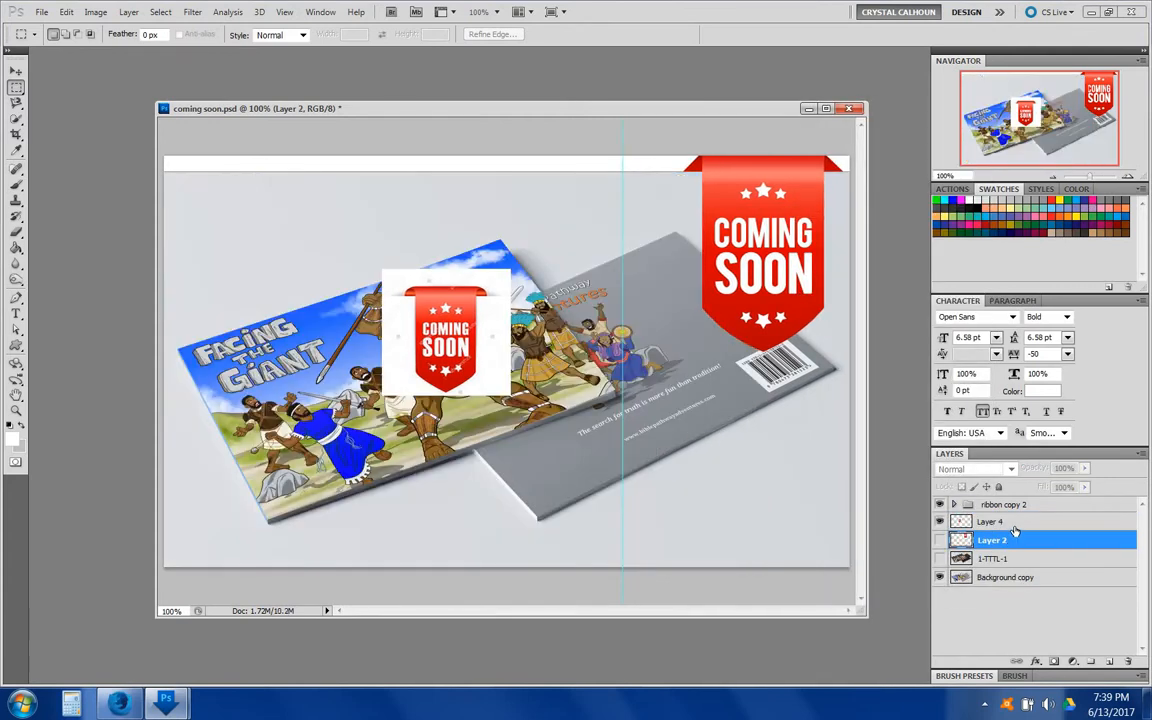
- Enlarge the copied ribbon on Layer 4 proportionally to about 163% to serve as a drawing reference
left_click(1018, 525)
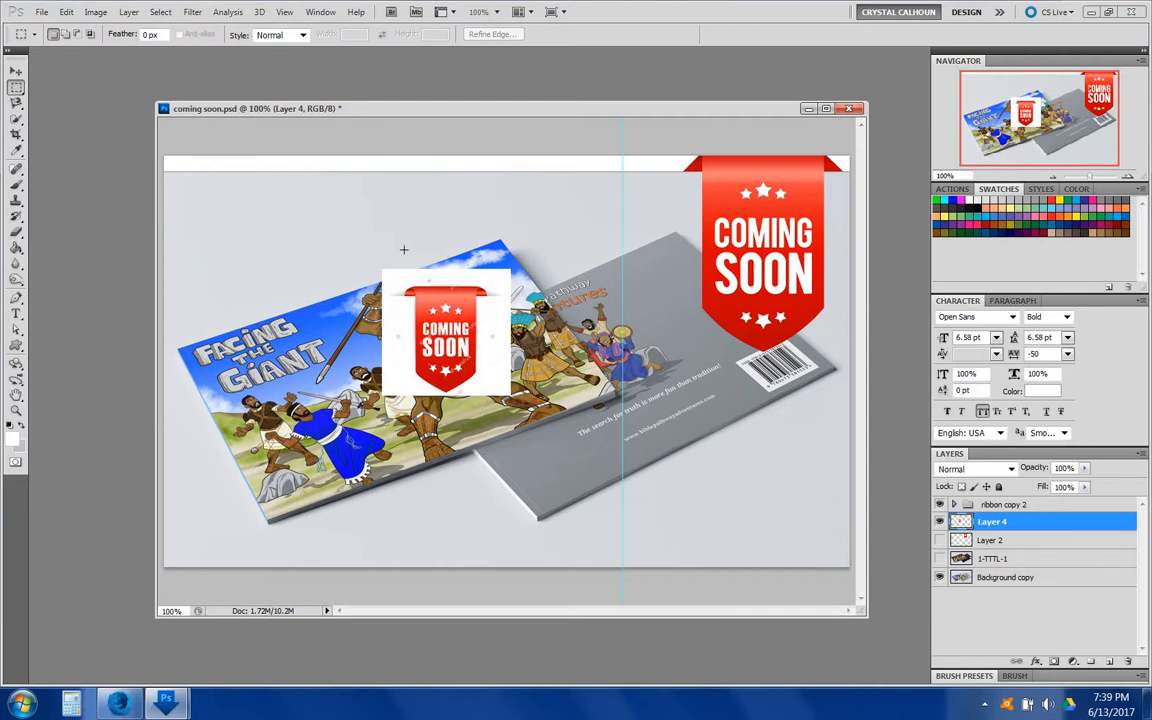
left_click(17, 72)
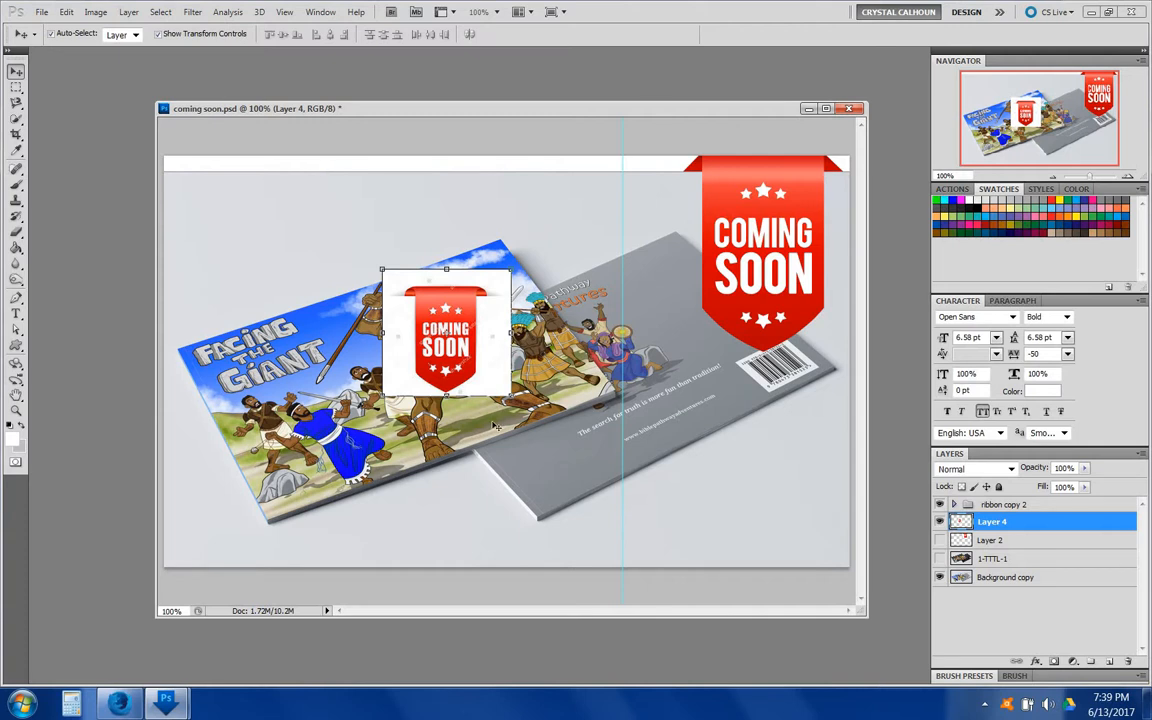
left_click_drag(509, 395, 592, 476)
left_click_drag(528, 375, 498, 355)
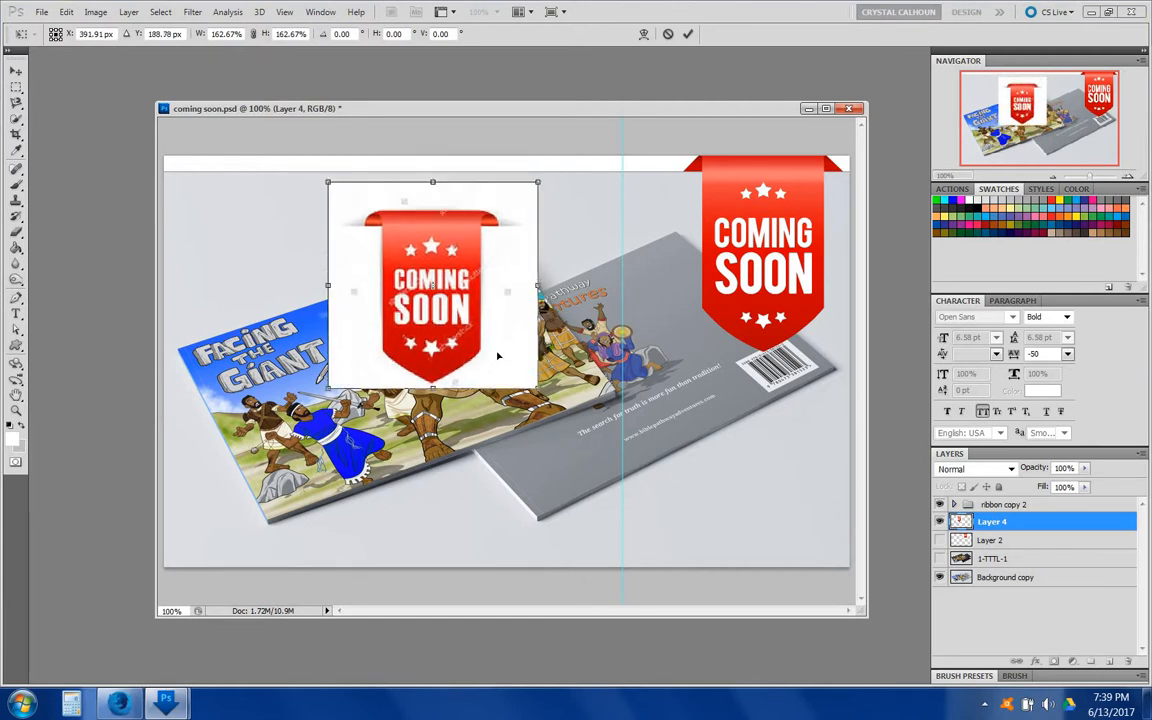
key("Return")
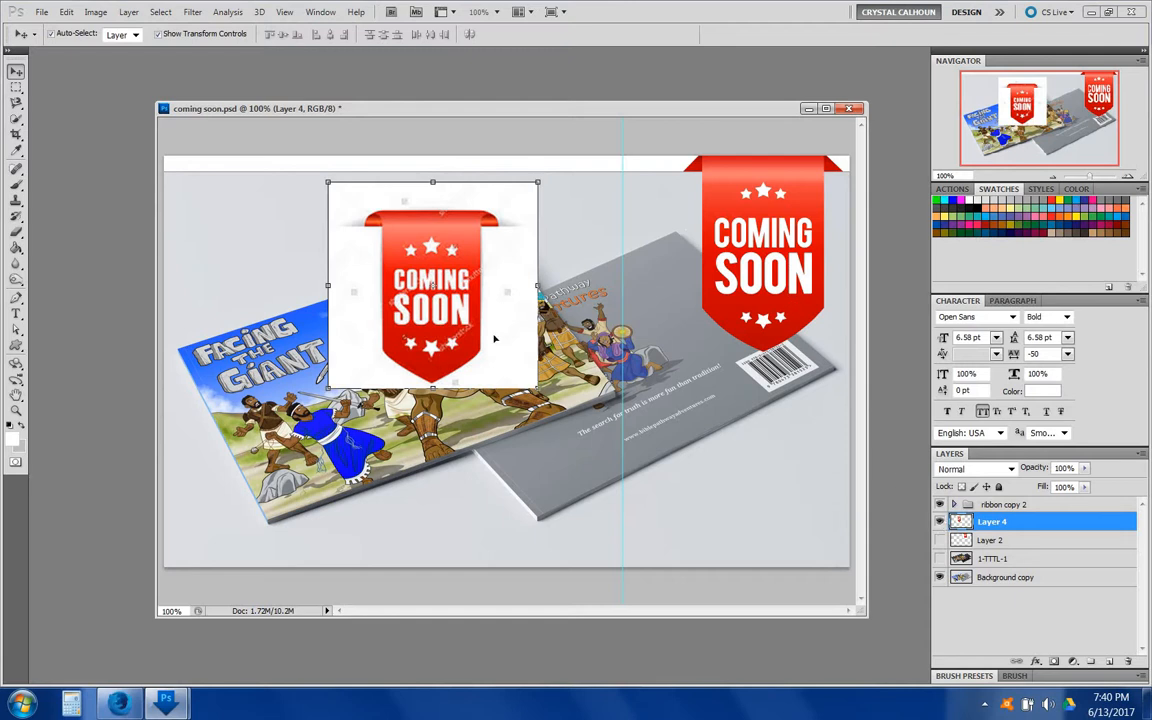
- Hide the ribbon copy 2 group and move the enlarged reference ribbon to the image's top edge, over the grey back cover
left_click_drag(494, 339, 542, 347)
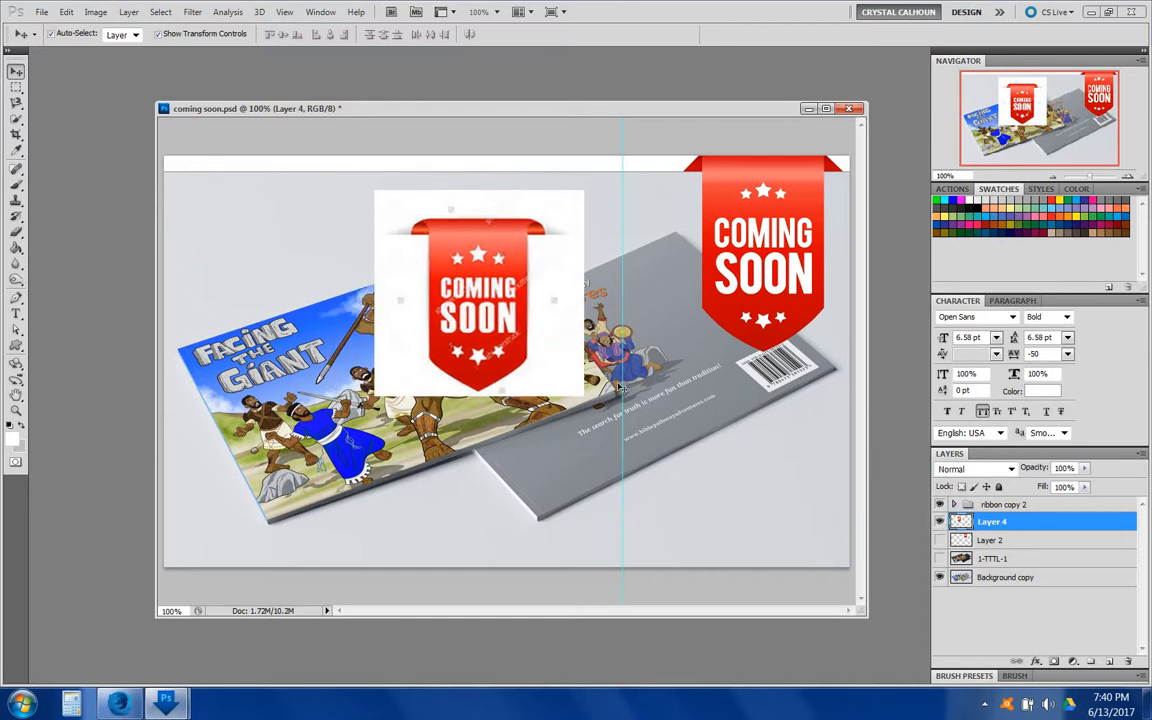
left_click(939, 504)
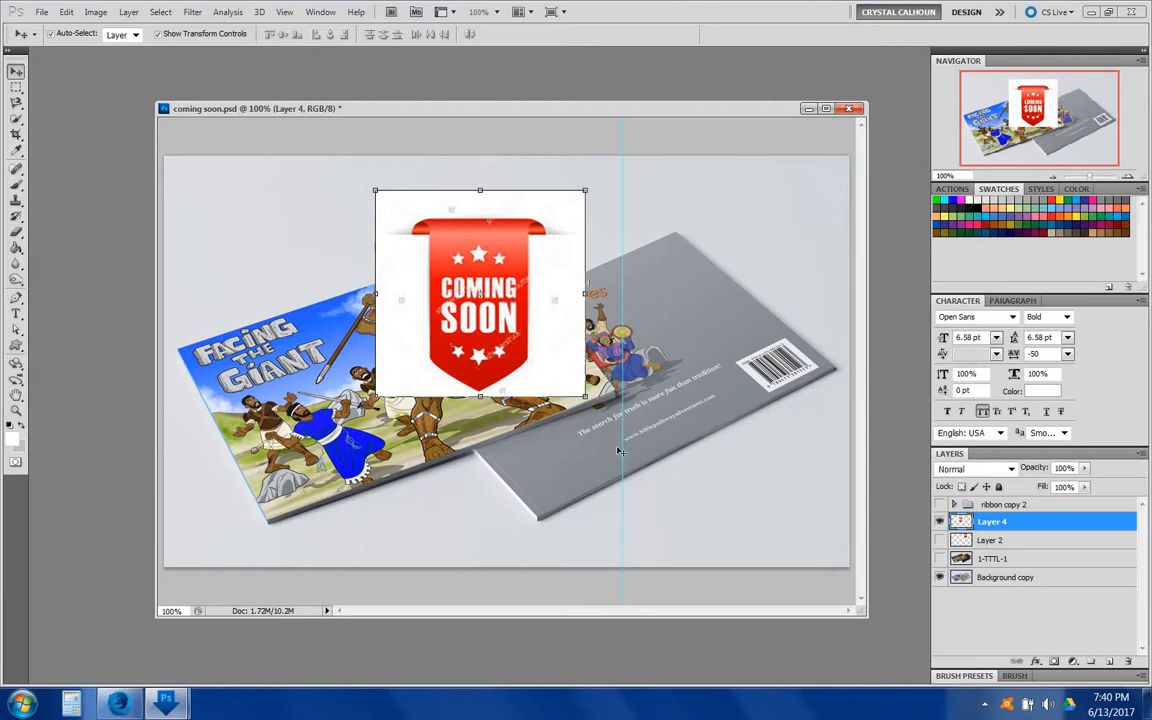
left_click_drag(480, 292, 658, 258)
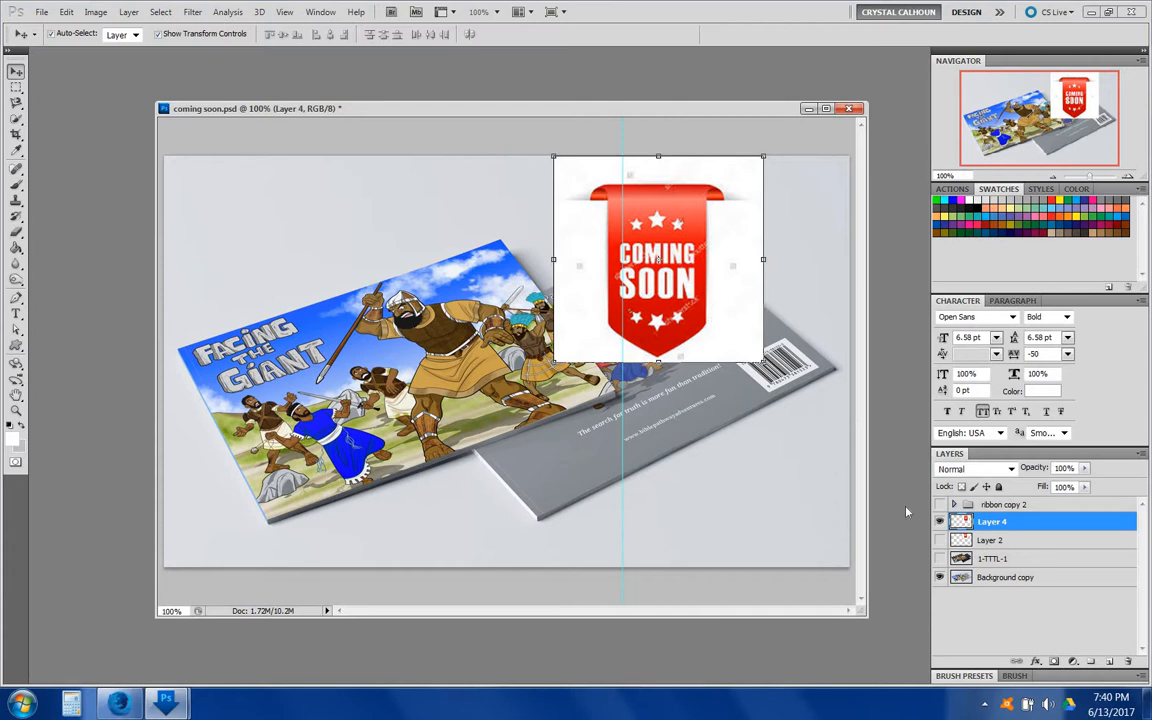
- Add a new layer and draw a pointed-bottom shield custom shape beside the reference ribbon, about as wide as the ribbon's body
left_click(1109, 662)
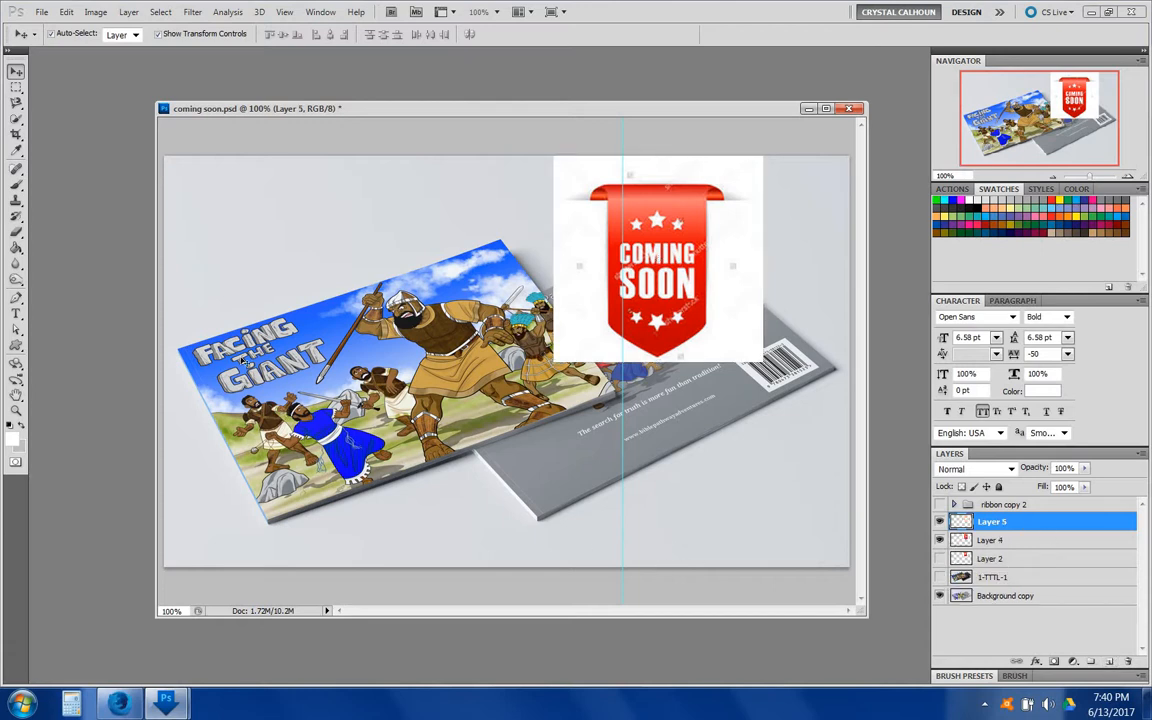
left_click(17, 345)
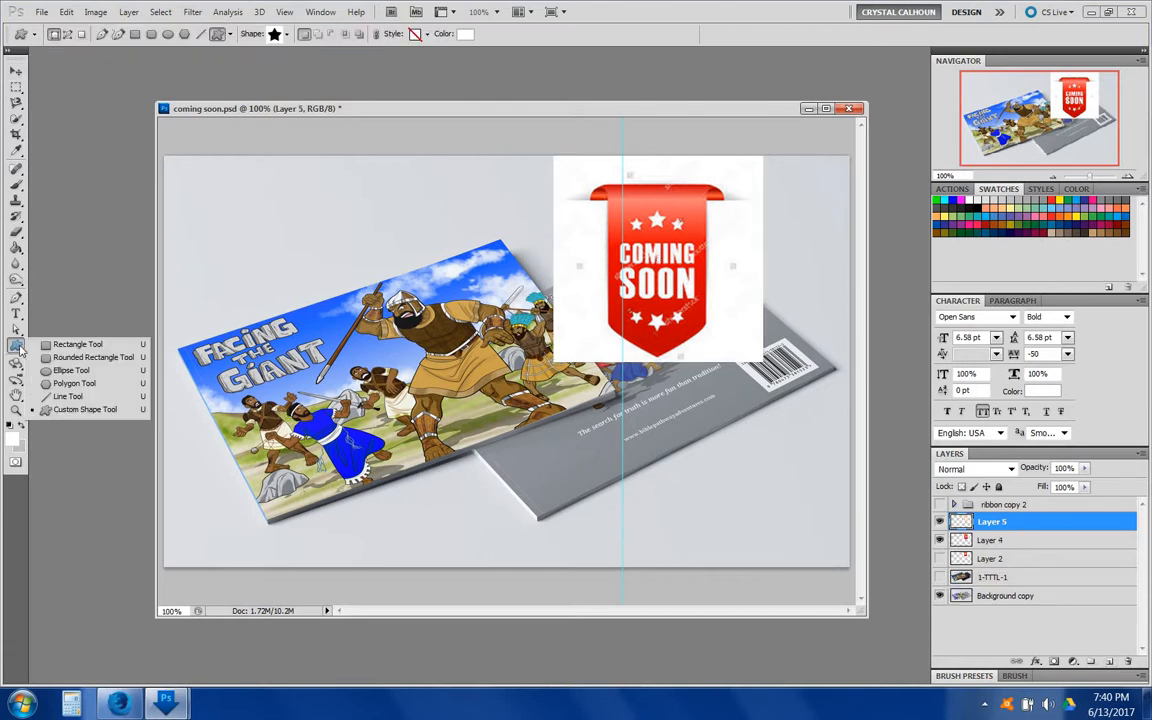
left_click(74, 410)
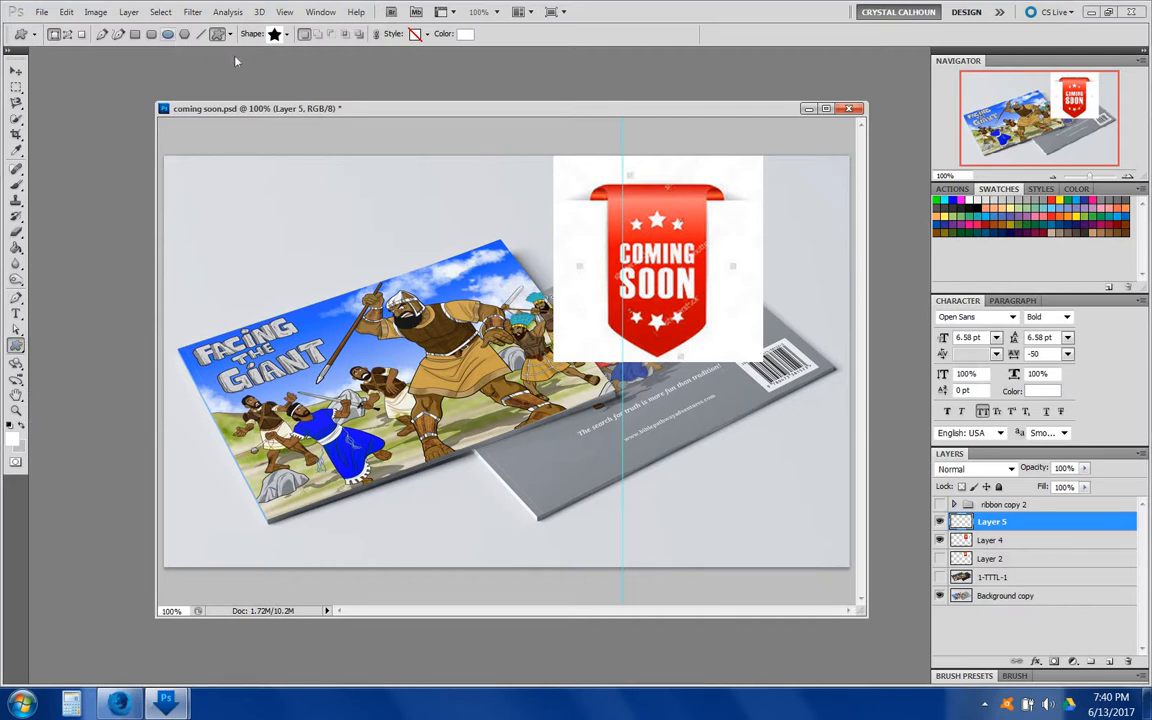
left_click(278, 35)
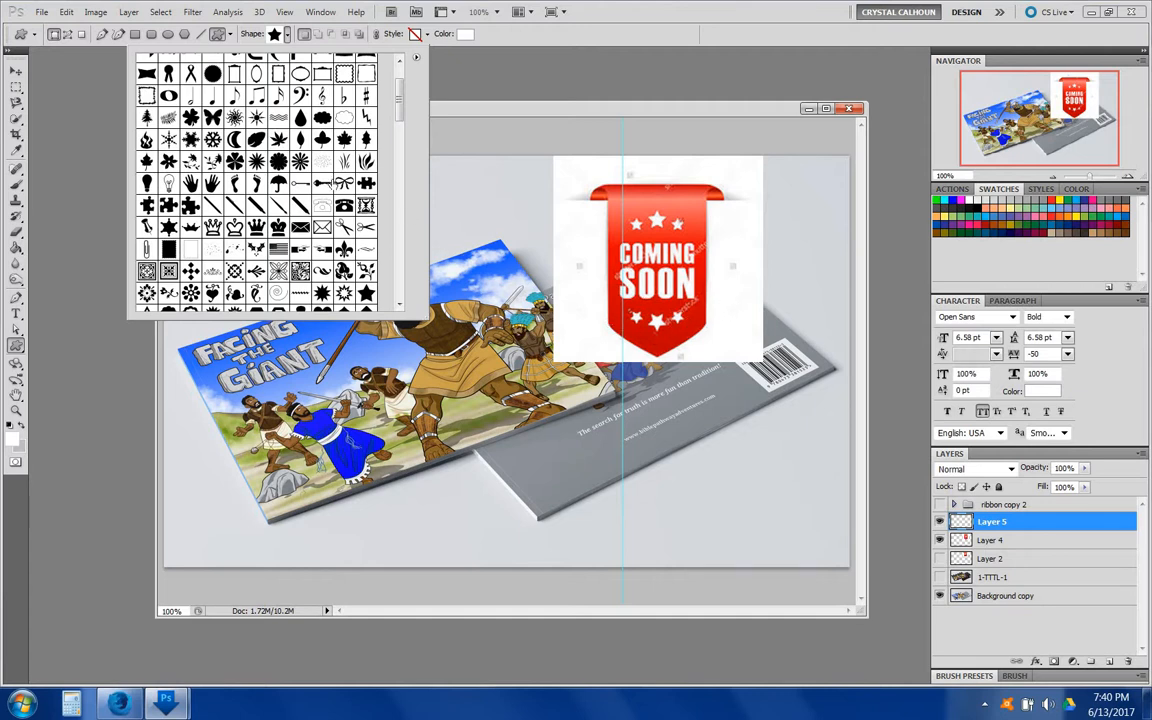
left_click_drag(403, 103, 401, 88)
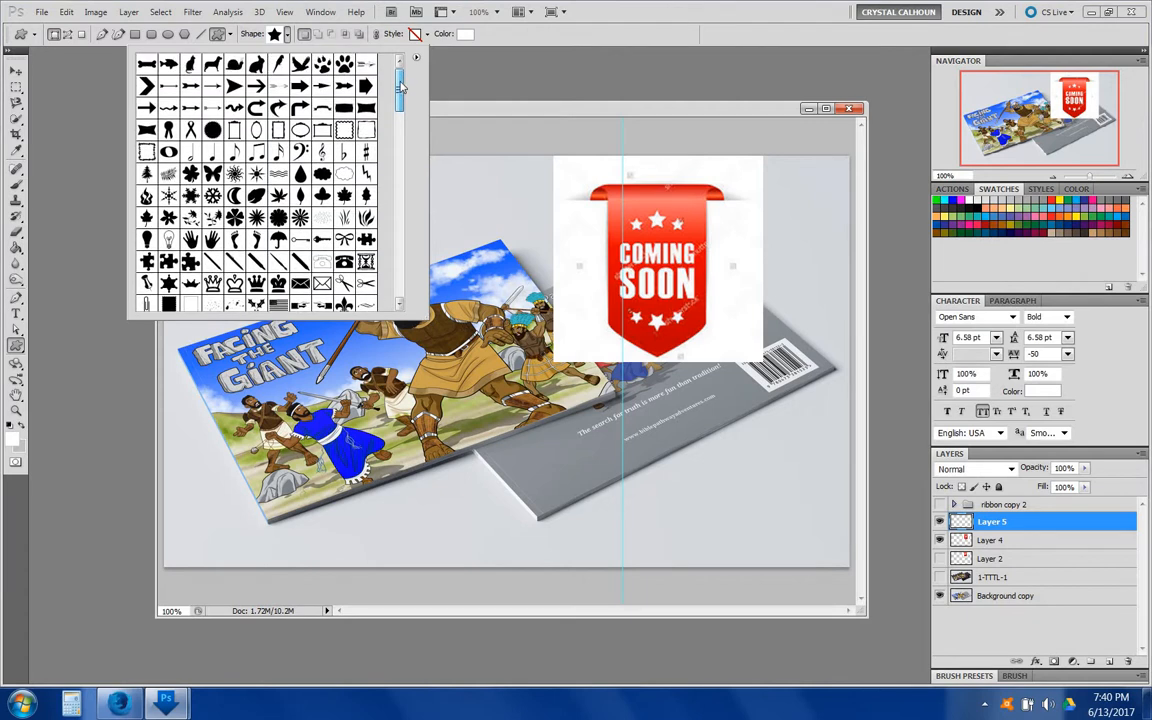
left_click_drag(401, 91, 406, 211)
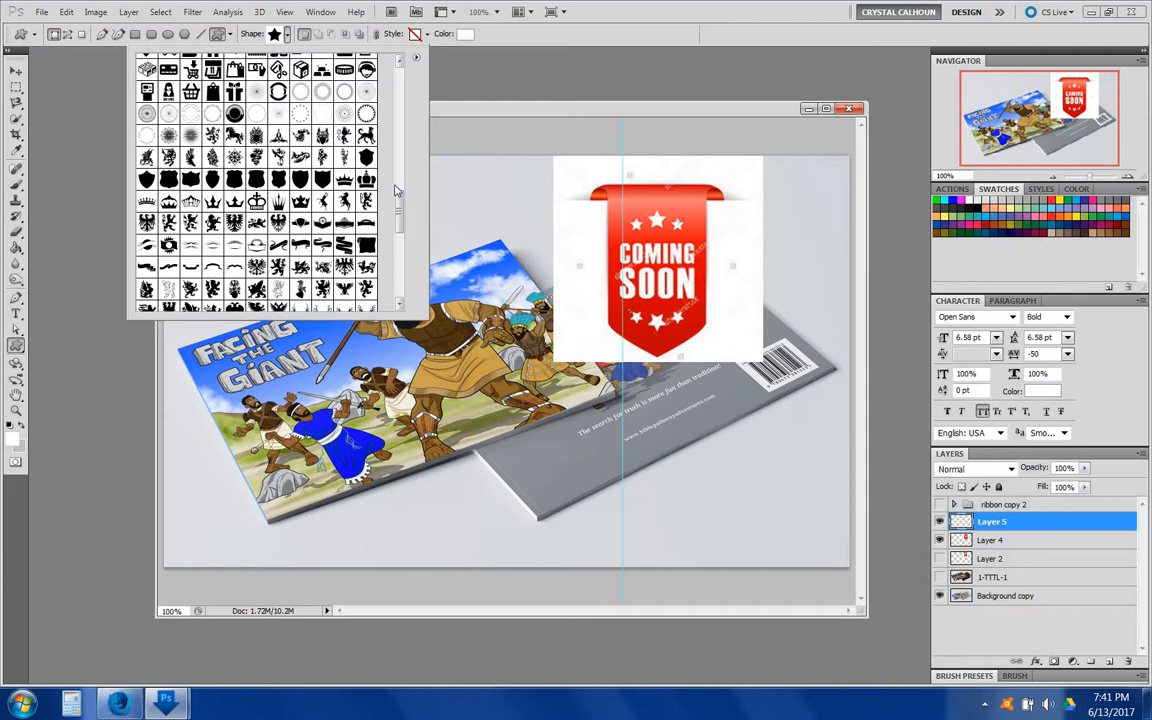
left_click(146, 179)
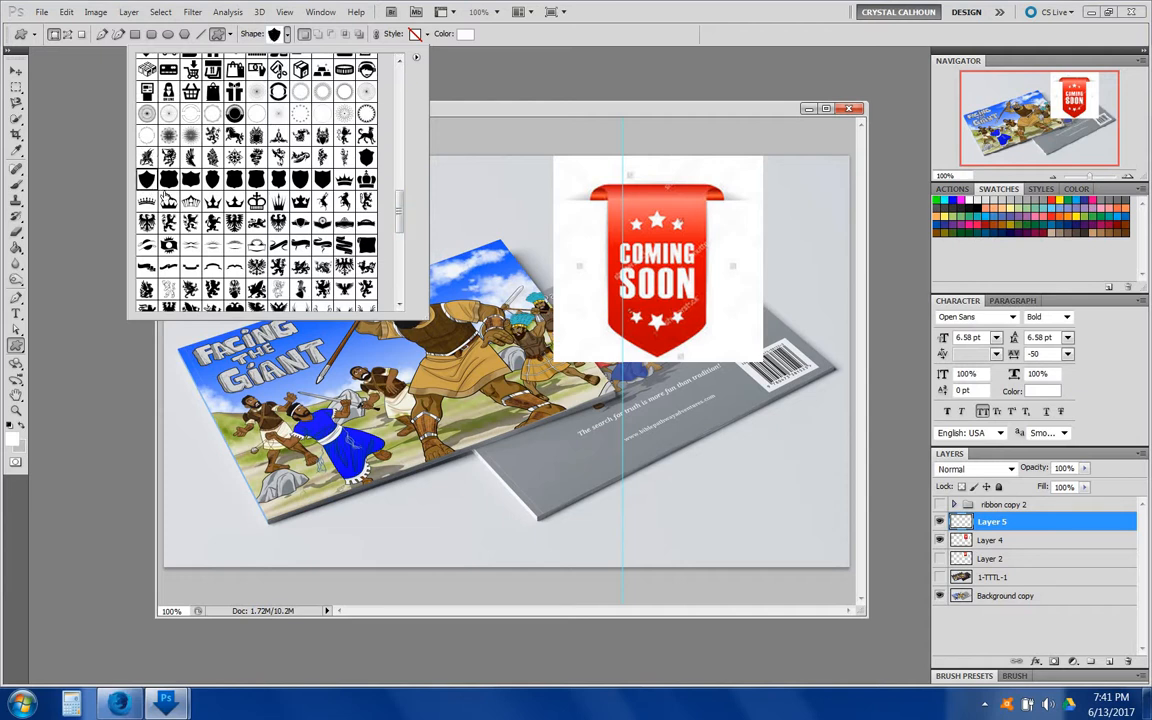
left_click_drag(399, 205, 400, 245)
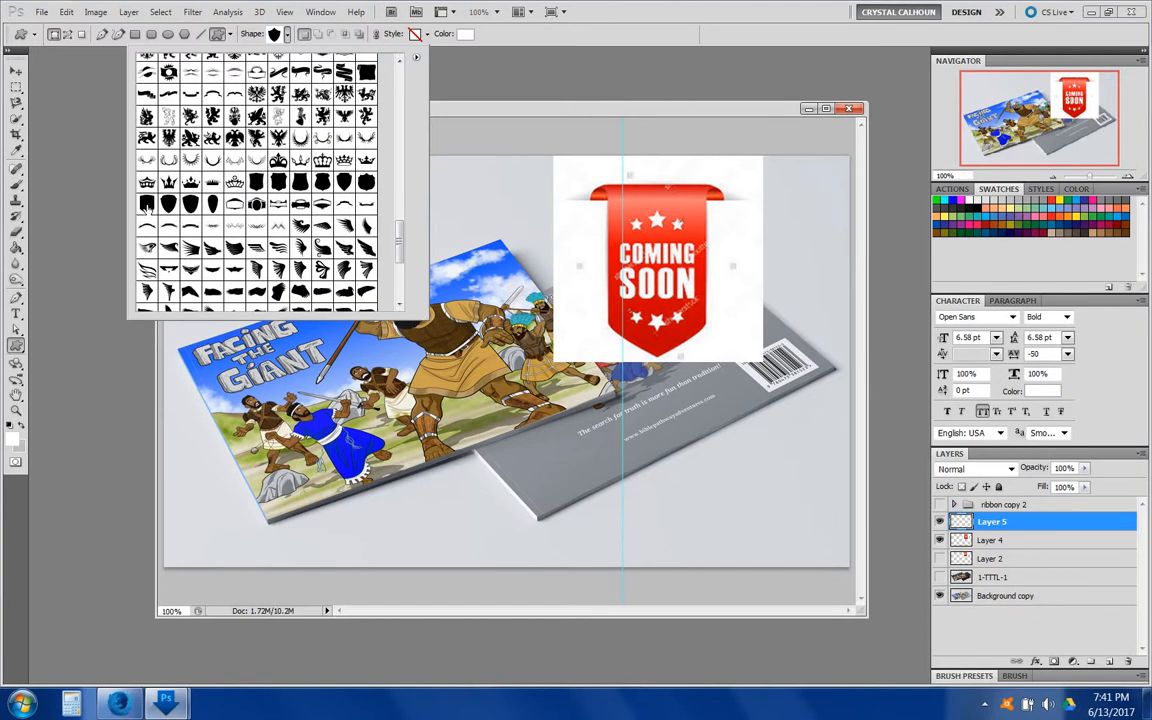
left_click(146, 201)
left_click_drag(498, 219, 401, 355)
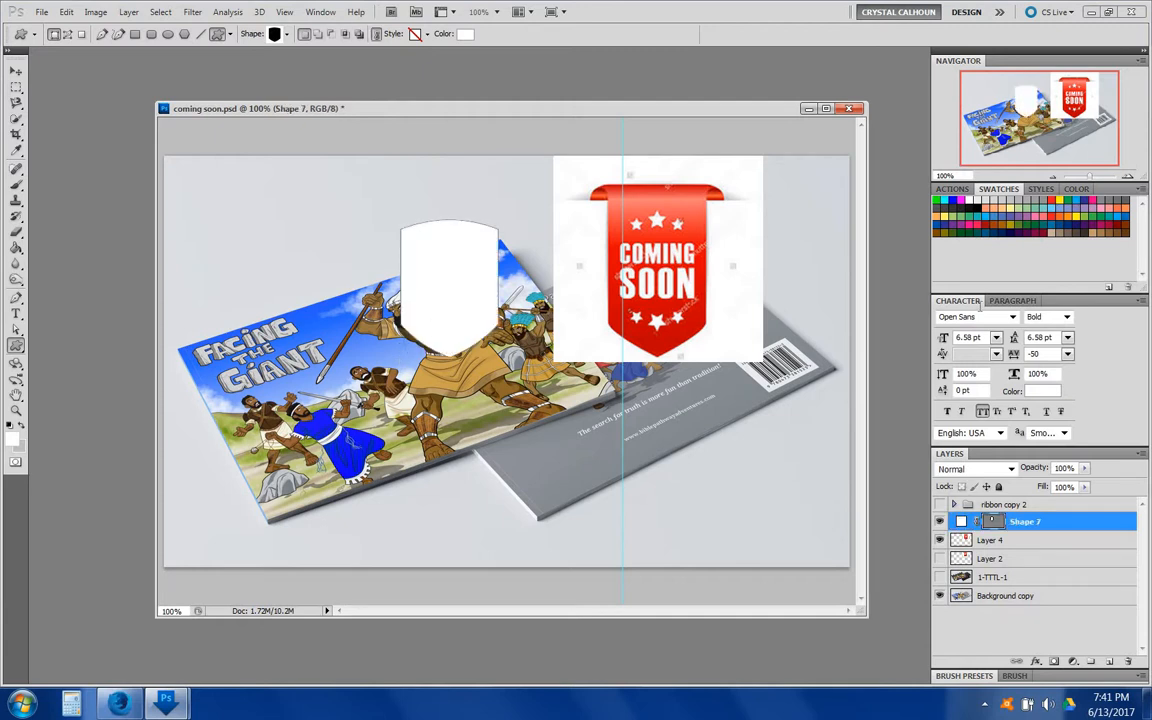
- Recolor the shield shape with the red sampled from the upper part of the reference ribbon
double_click(961, 522)
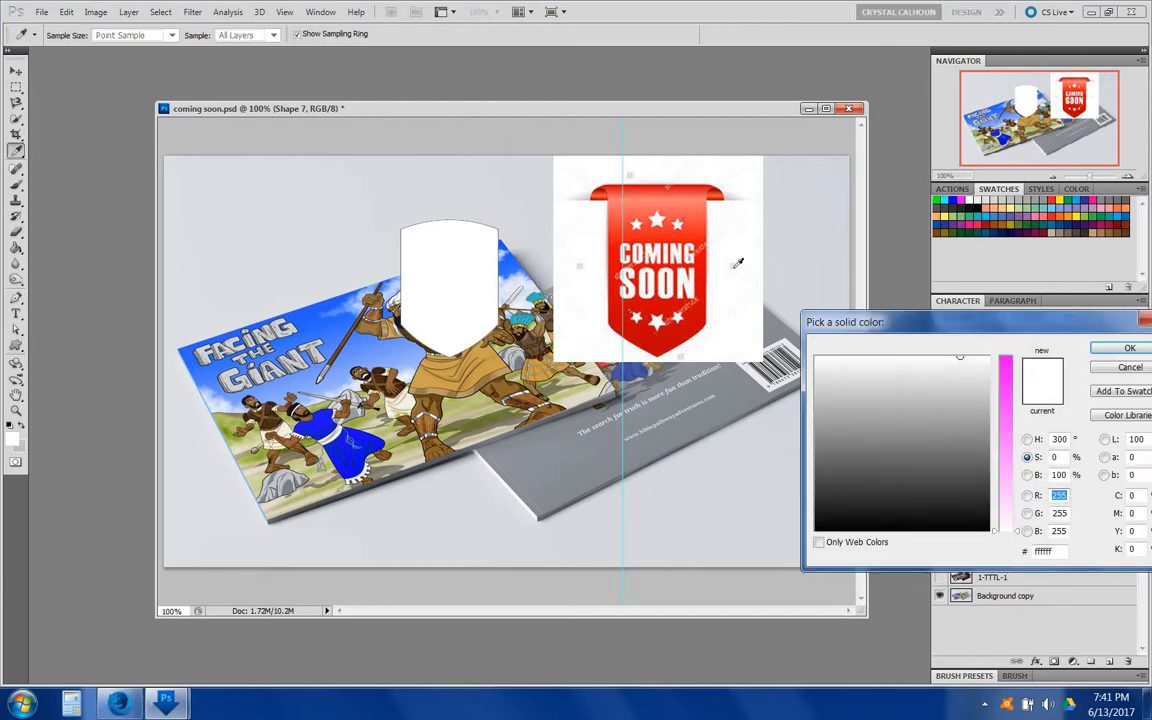
left_click(621, 210)
left_click(1125, 347)
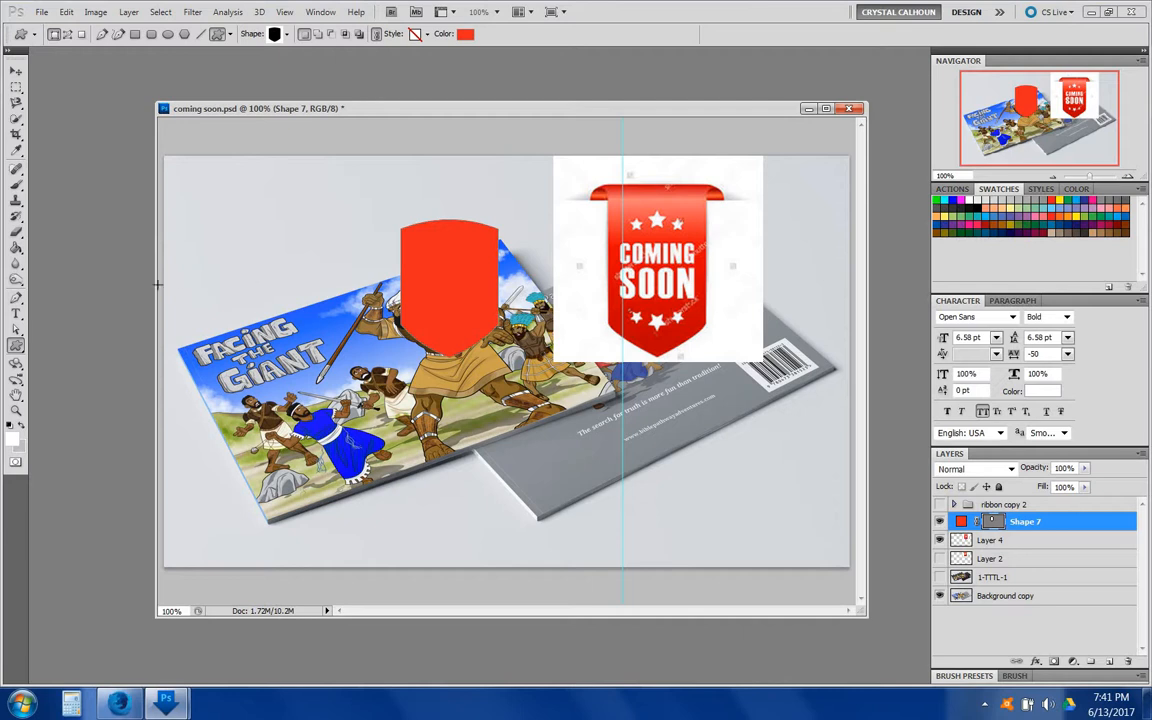
- Draw a red rectangle over the shield's curved top, matching its width and extending above it, to square off the ribbon body
left_click(16, 345)
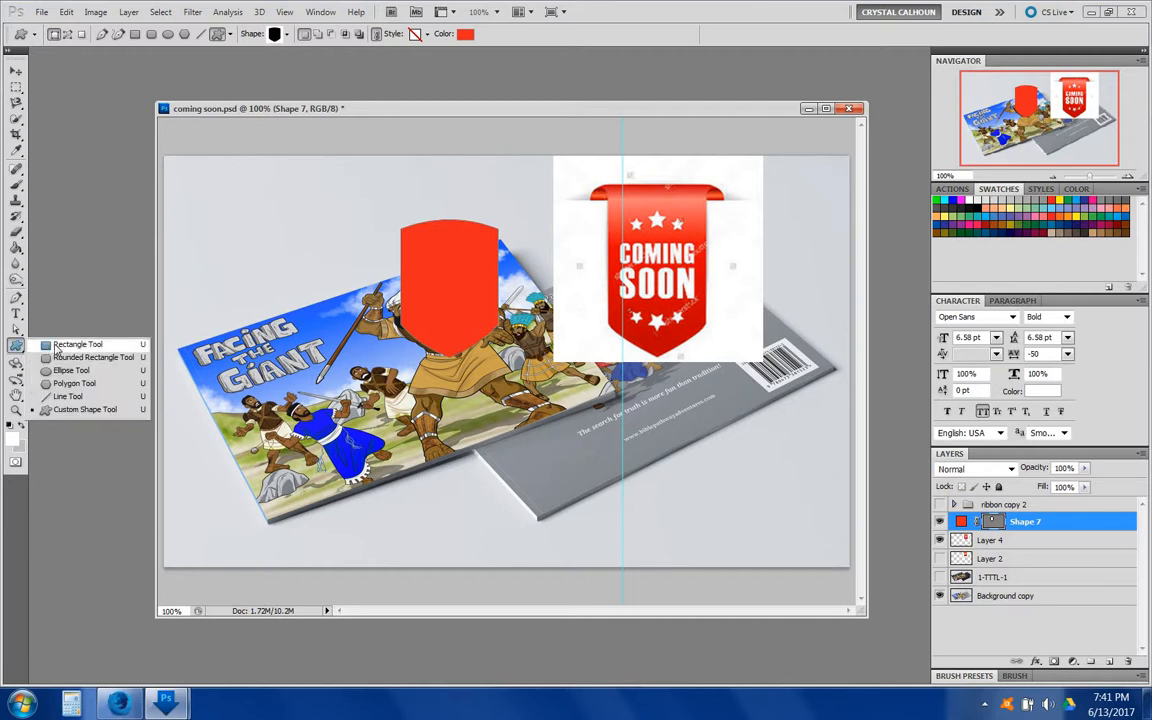
left_click(70, 344)
left_click_drag(400, 256, 498, 181)
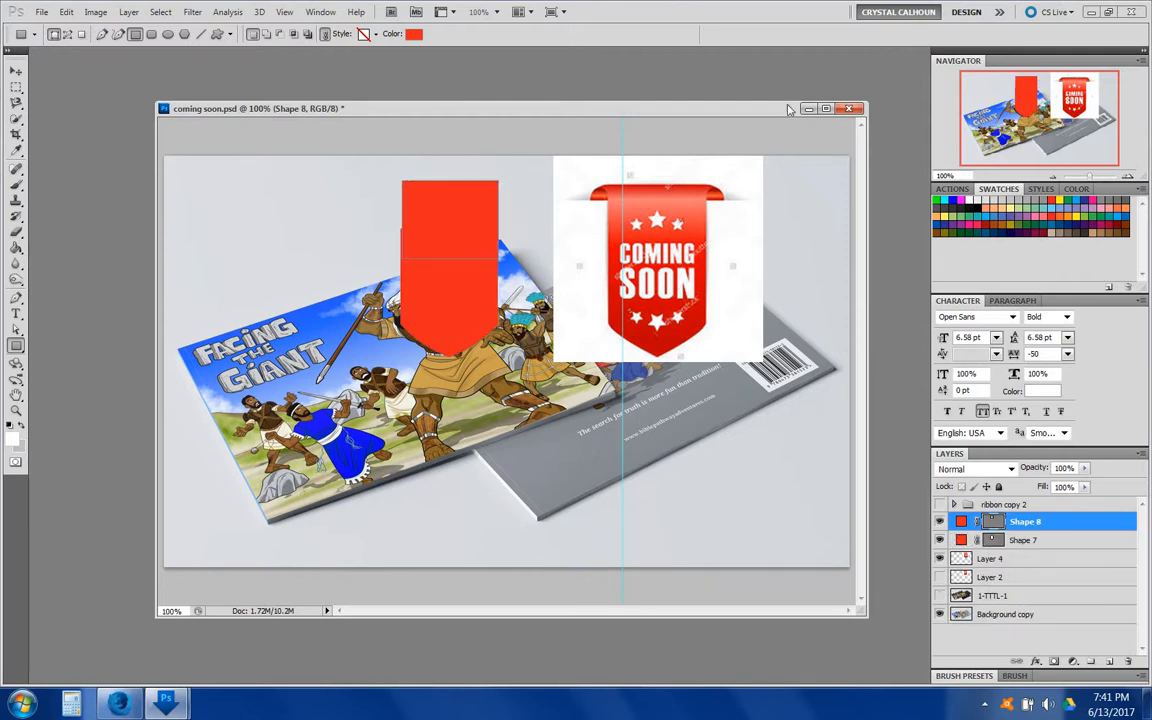
- Stretch the rectangle's left edge outward to line up with the shield's left side, and check the joined edges
left_click(1127, 178)
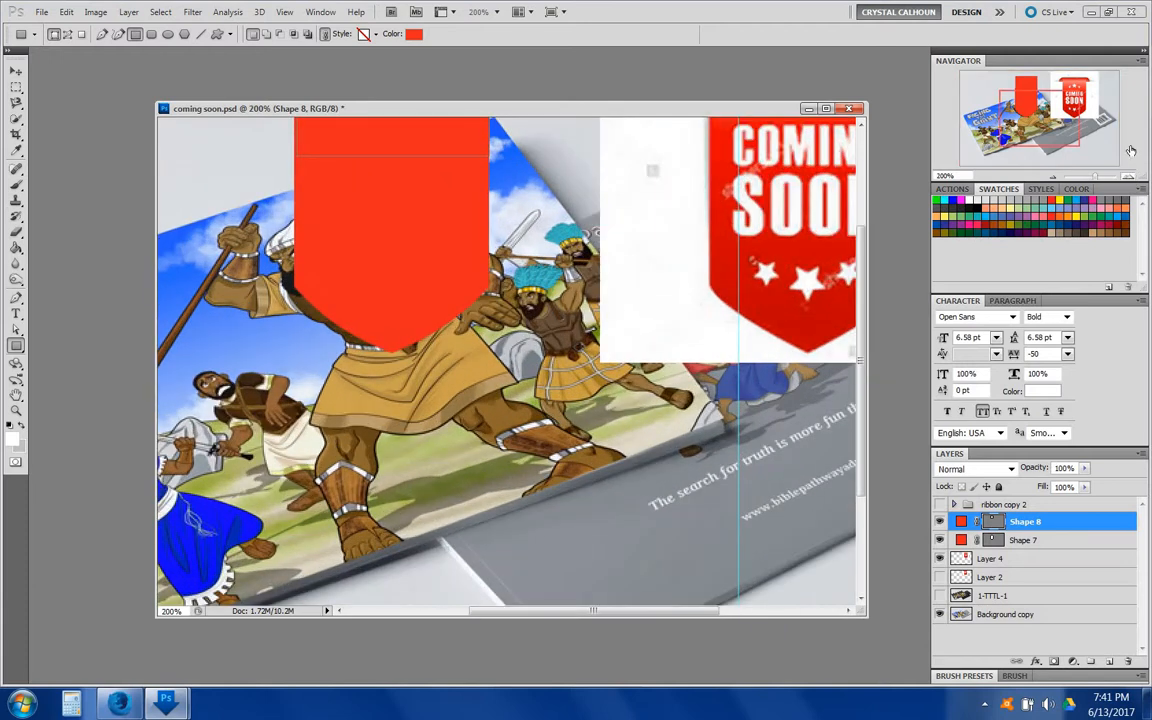
left_click(1127, 178)
left_click_drag(1041, 114, 918, 83)
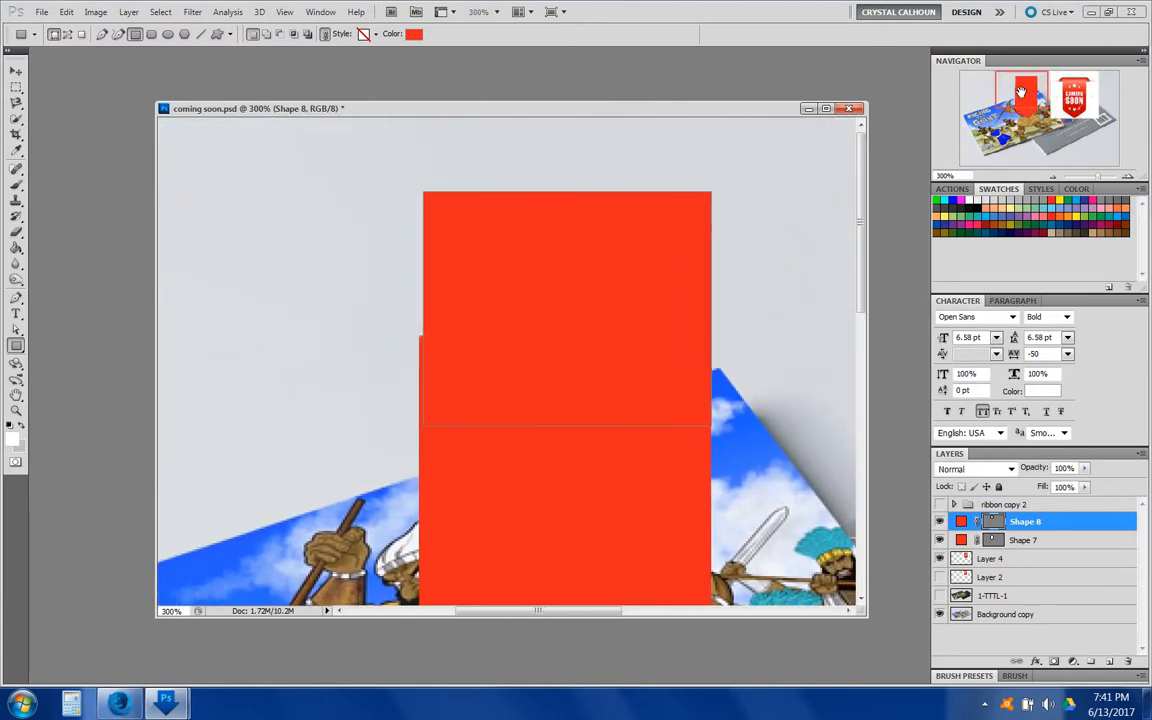
left_click(16, 71)
left_click_drag(418, 310, 414, 310)
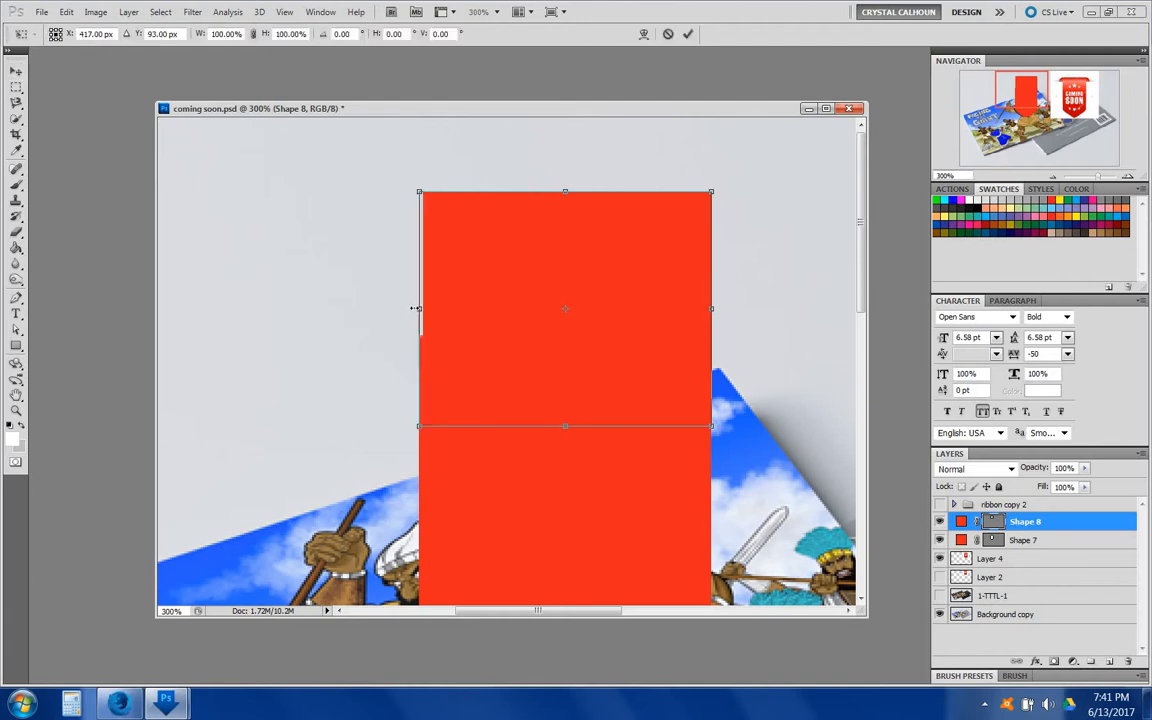
key("Return")
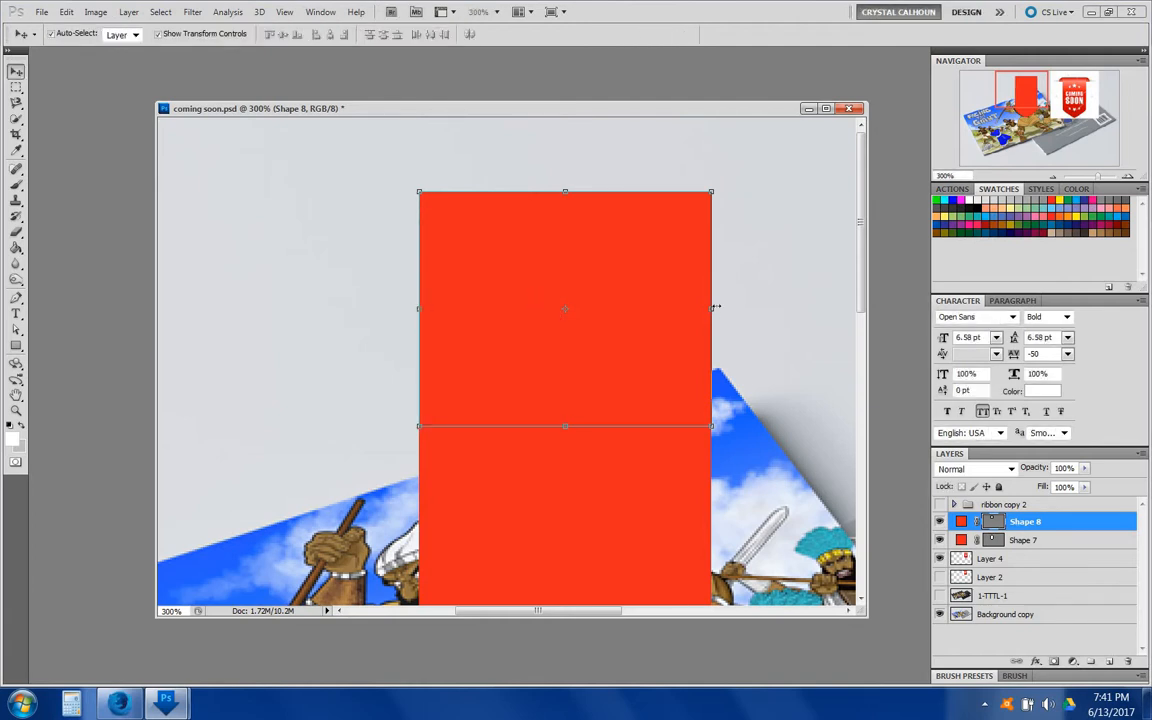
left_click(740, 300)
left_click_drag(760, 434, 703, 307)
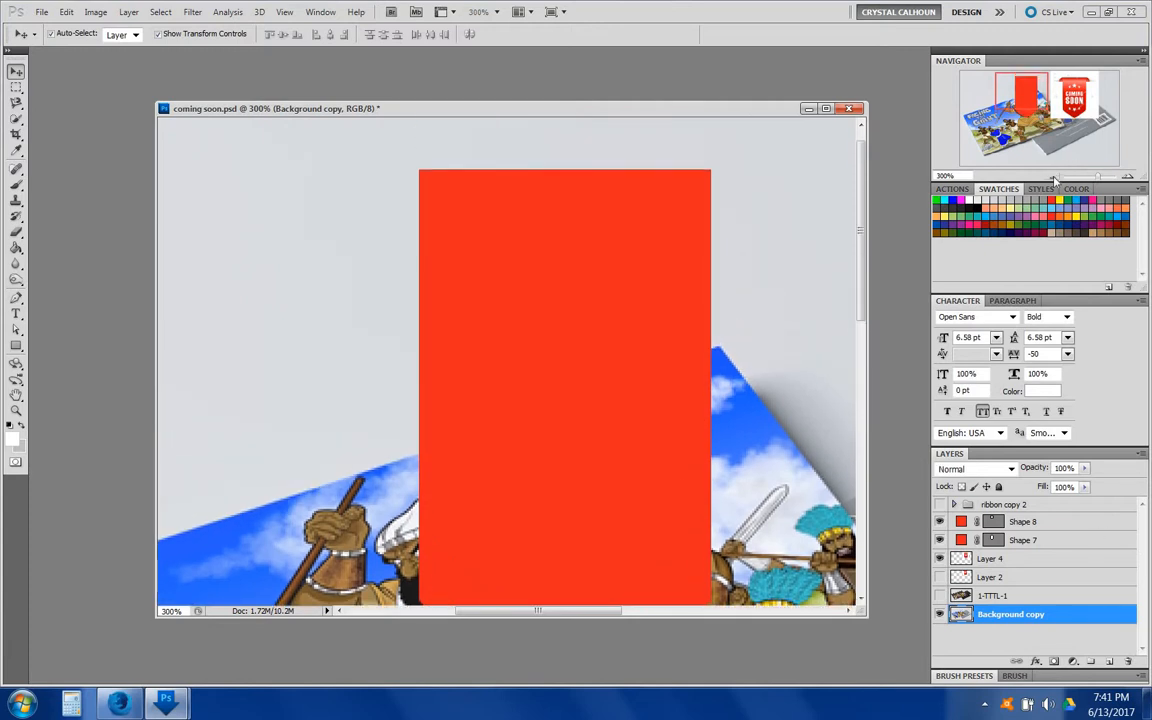
- Zoom out to the whole picture and briefly preview the hidden ribbon copy 2 group
key("ctrl+minus")
key("ctrl+minus")
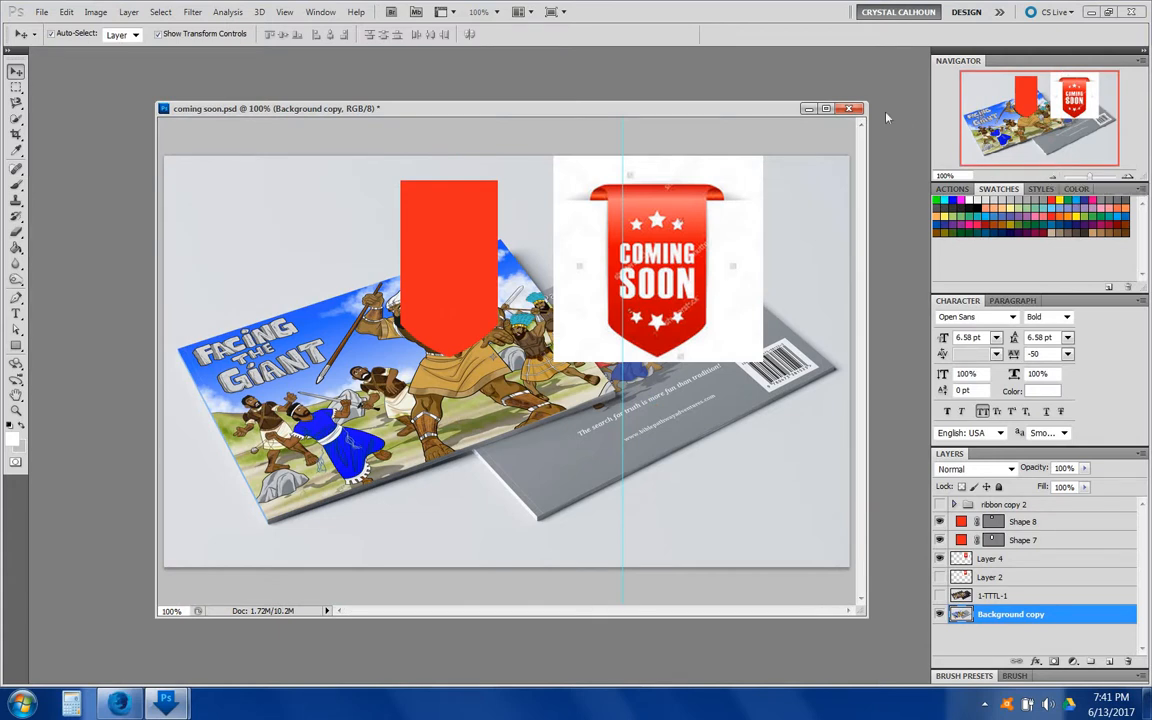
left_click(939, 505)
left_click(939, 505)
- Draw a white octagon custom shape over the upper part of the red ribbon, on its own layer above the rectangle
left_click(1060, 522)
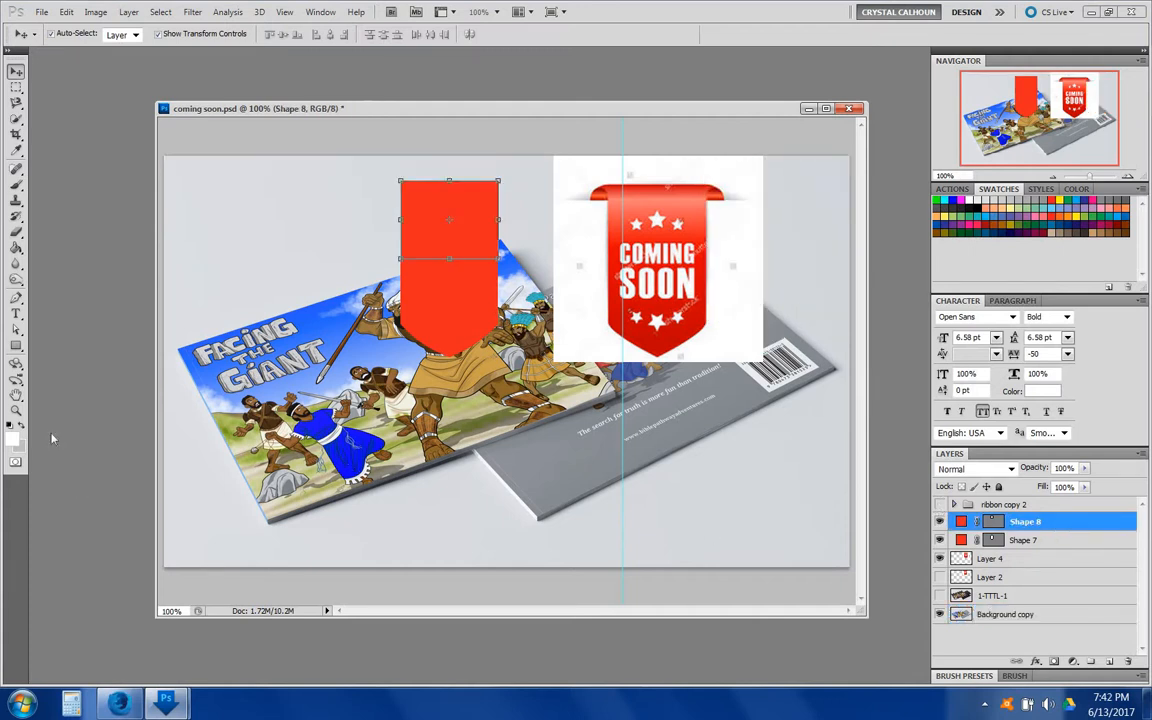
left_click(16, 345)
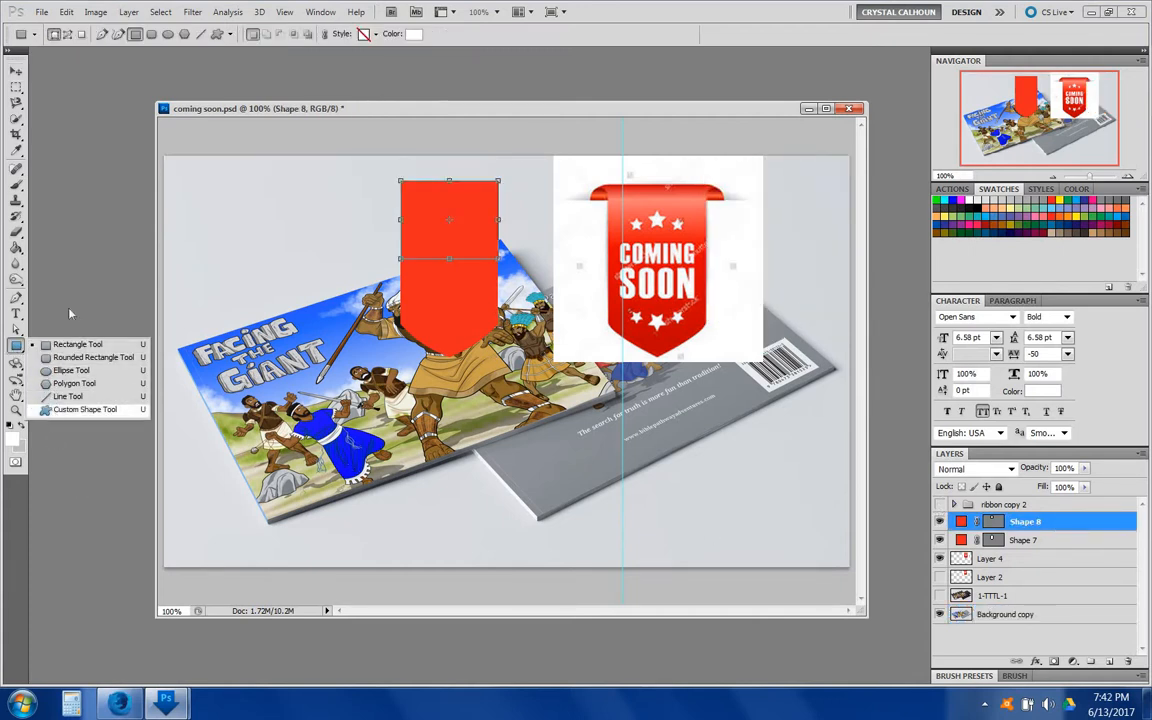
left_click(70, 372)
left_click(286, 35)
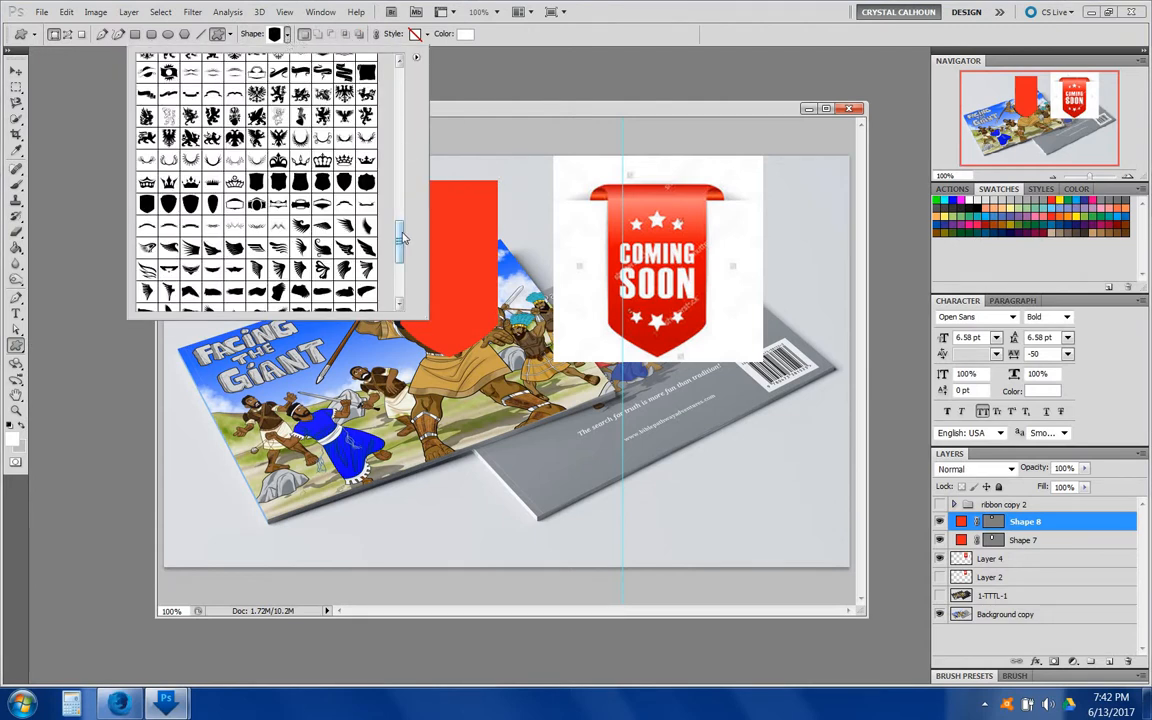
left_click_drag(403, 237, 405, 118)
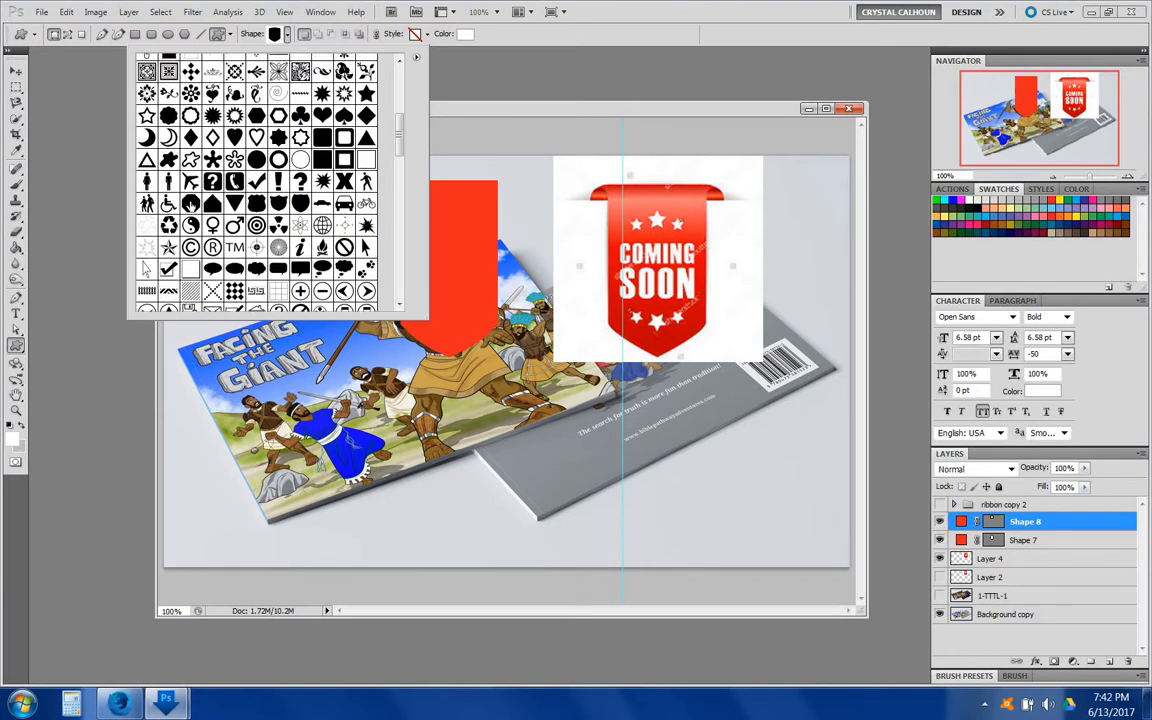
left_click(170, 183)
left_click(499, 202)
left_click_drag(403, 286, 330, 250)
- Align the octagon's top with the ribbon's top edge and stretch it to 107.11% width and 158.04% height
left_click(16, 72)
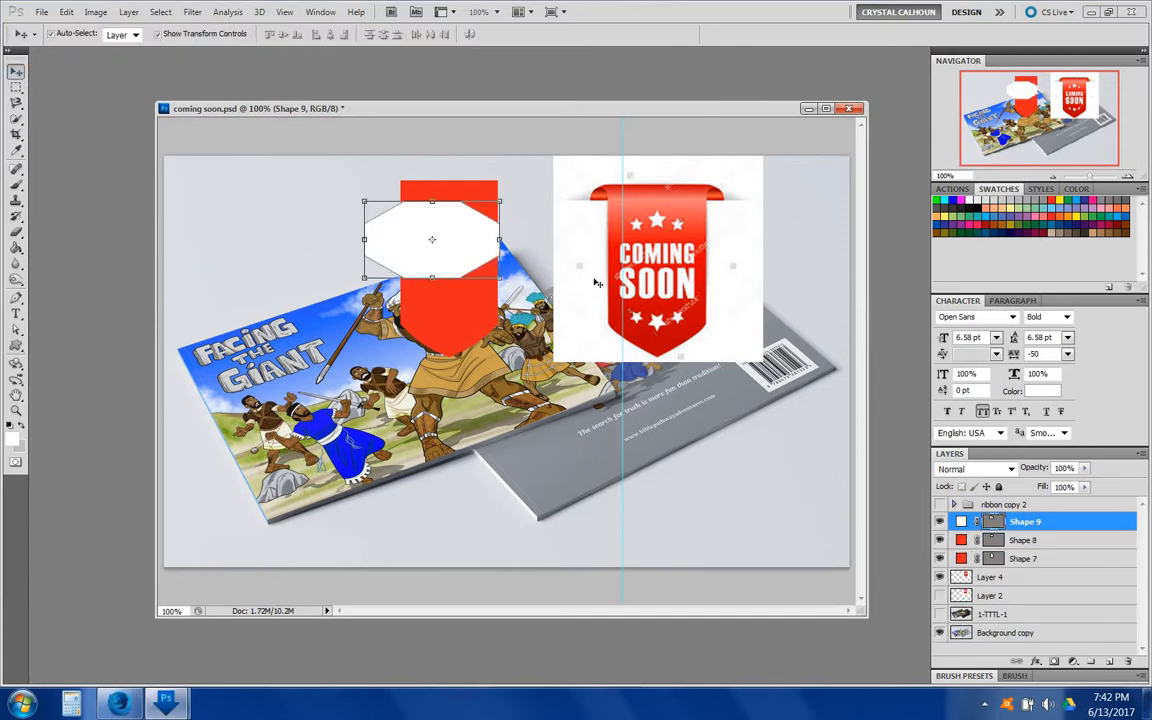
left_click_drag(461, 239, 476, 218)
key("ctrl+t")
mouse_move(383, 218)
left_mouse_down()
mouse_move(325, 225)
mouse_move(374, 229)
left_mouse_up()
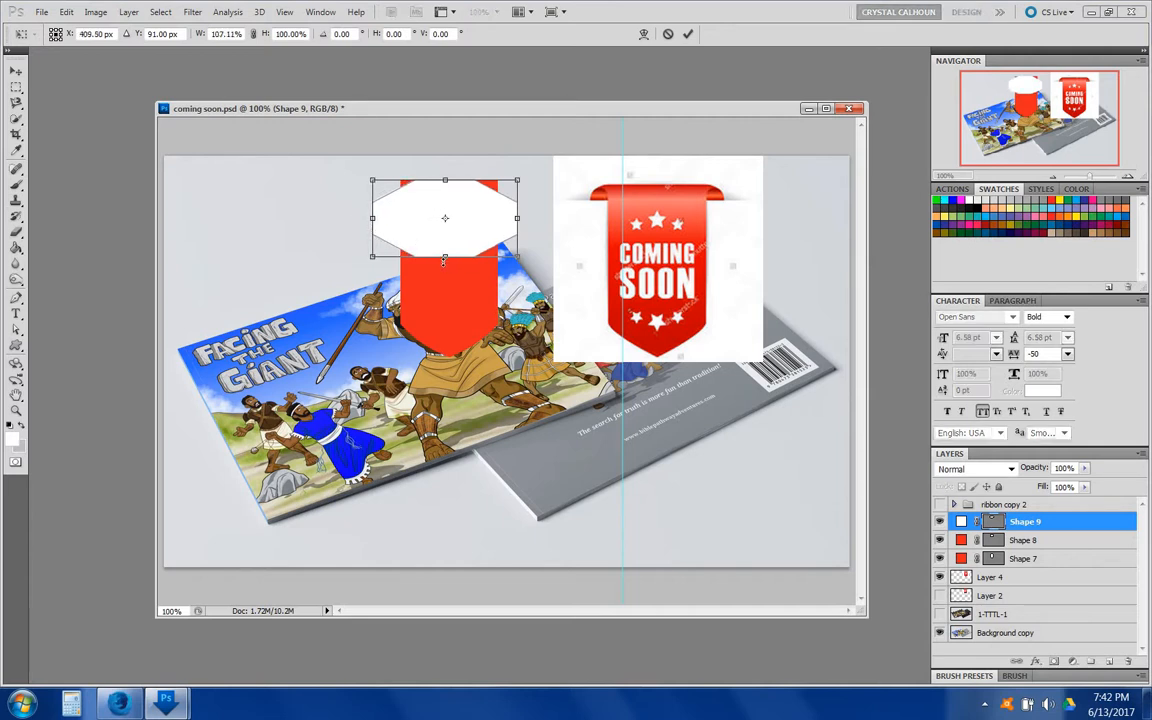
left_click_drag(445, 258, 445, 302)
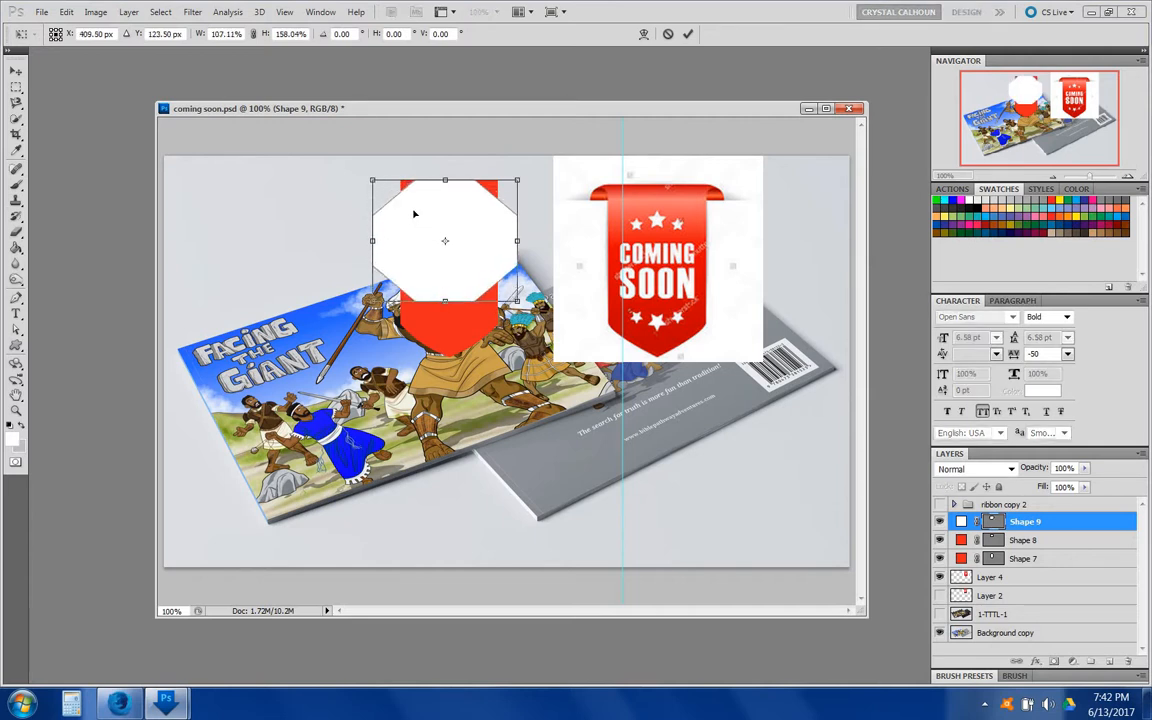
key("Return")
- Recolor the octagon with the red sampled from the new ribbon's body
double_click(961, 522)
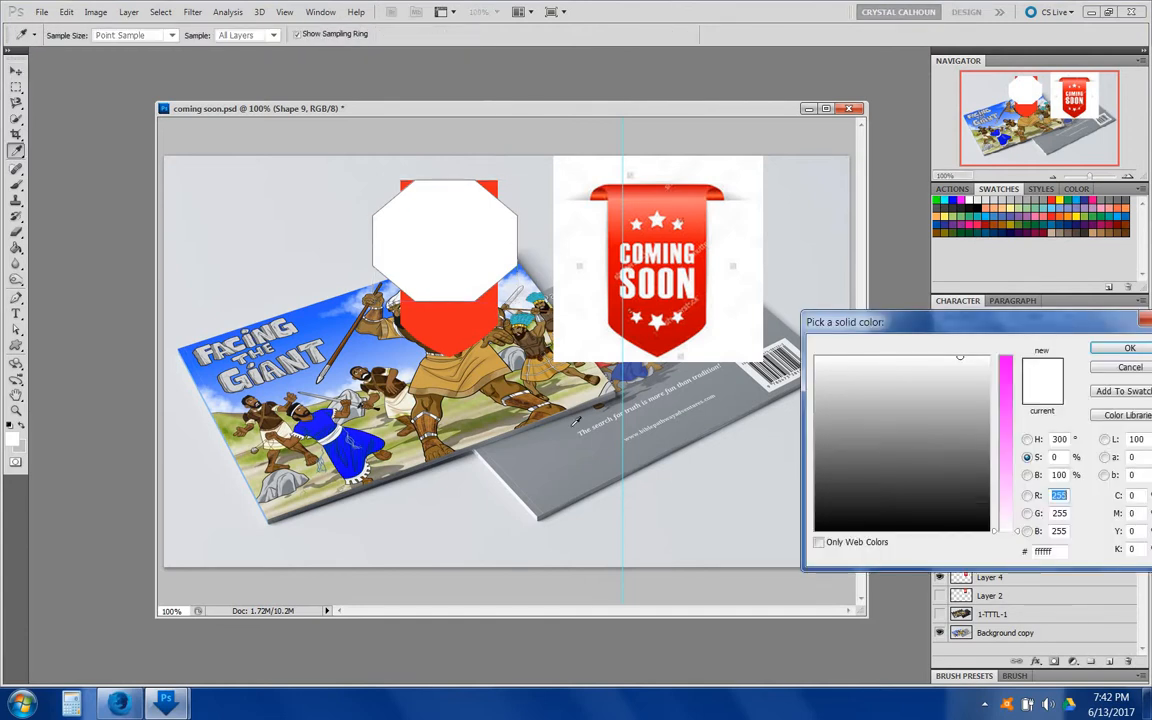
left_click(448, 327)
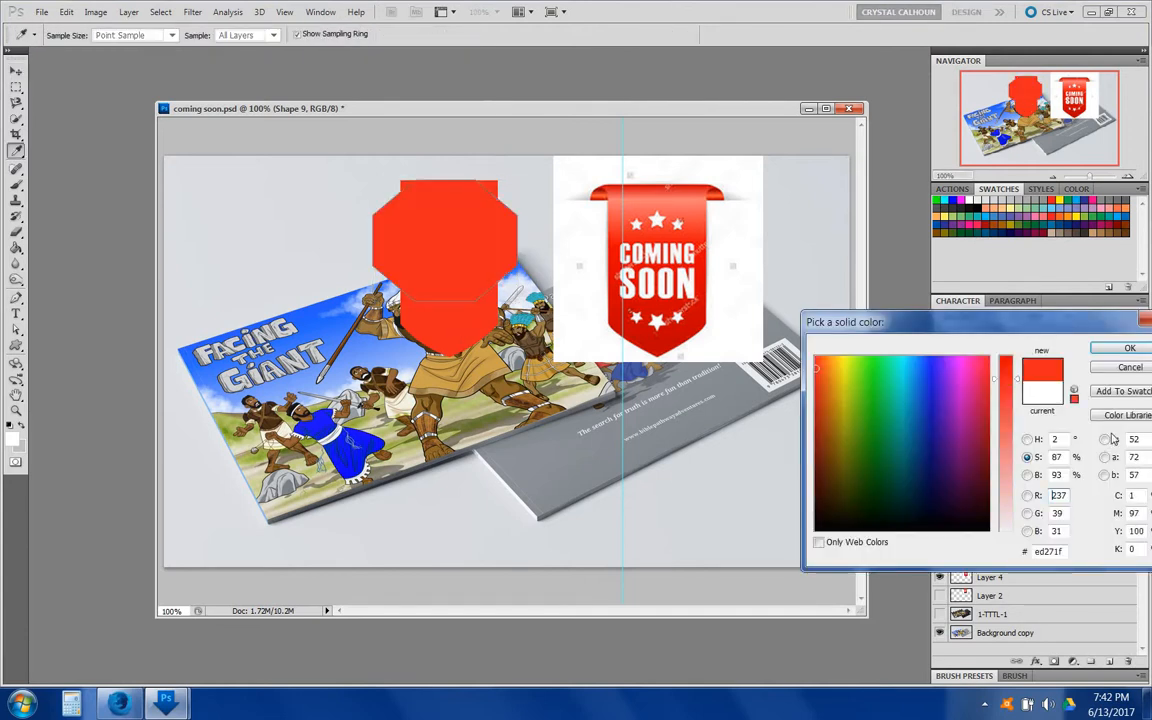
left_click(1129, 348)
- Place the octagon's layer beneath the two ribbon shapes and recolor it with dark red a90505 sampled from the reference ribbon's fold
left_click_drag(1051, 535, 1050, 567)
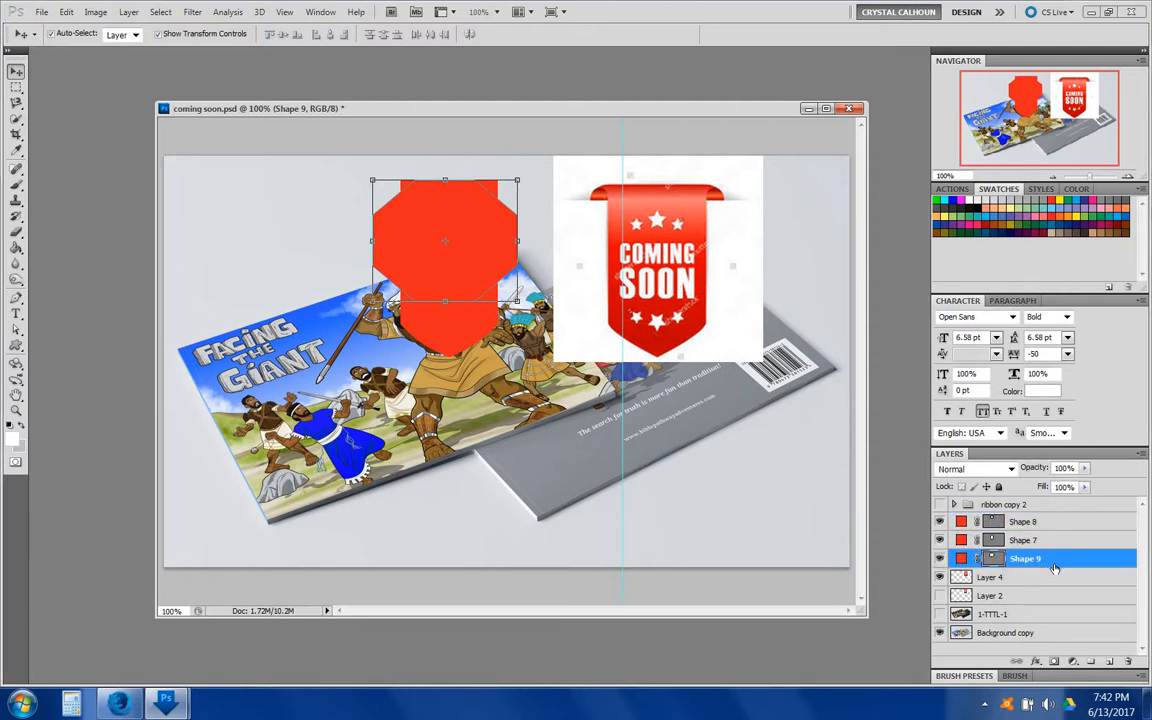
double_click(961, 558)
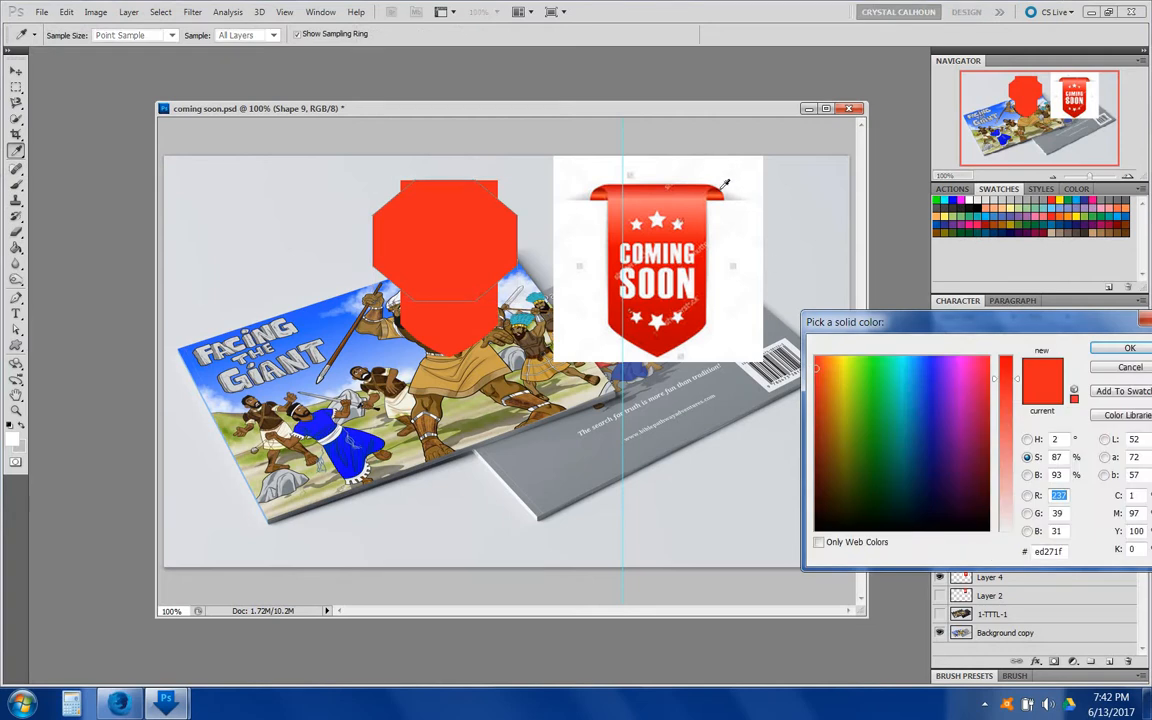
left_click(641, 180)
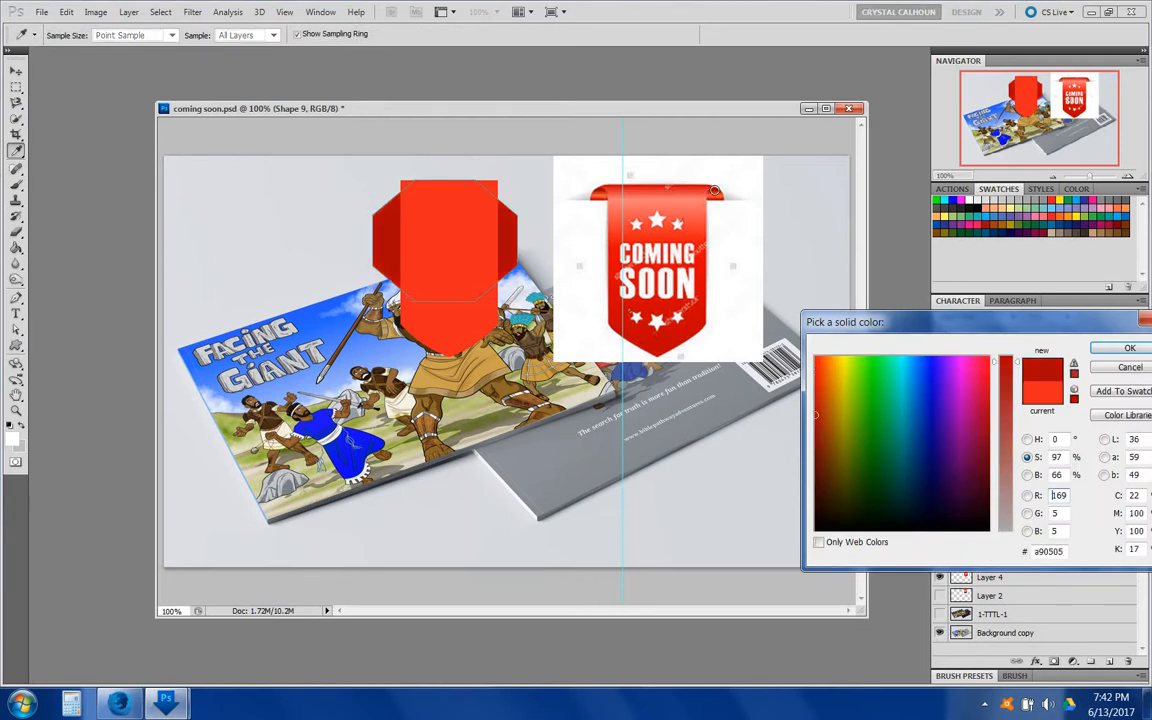
left_click(1113, 350)
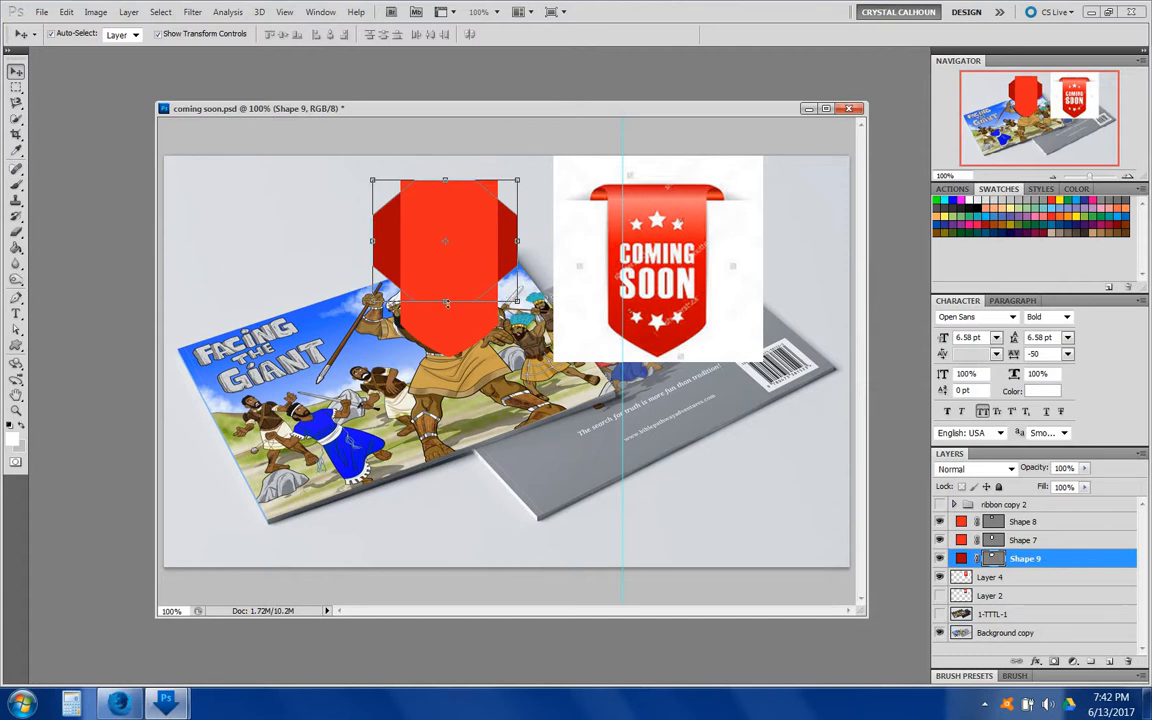
- Widen the octagon on both sides to 147.87% and extend it downward to just below the ribbon's point
left_click_drag(447, 302, 446, 283)
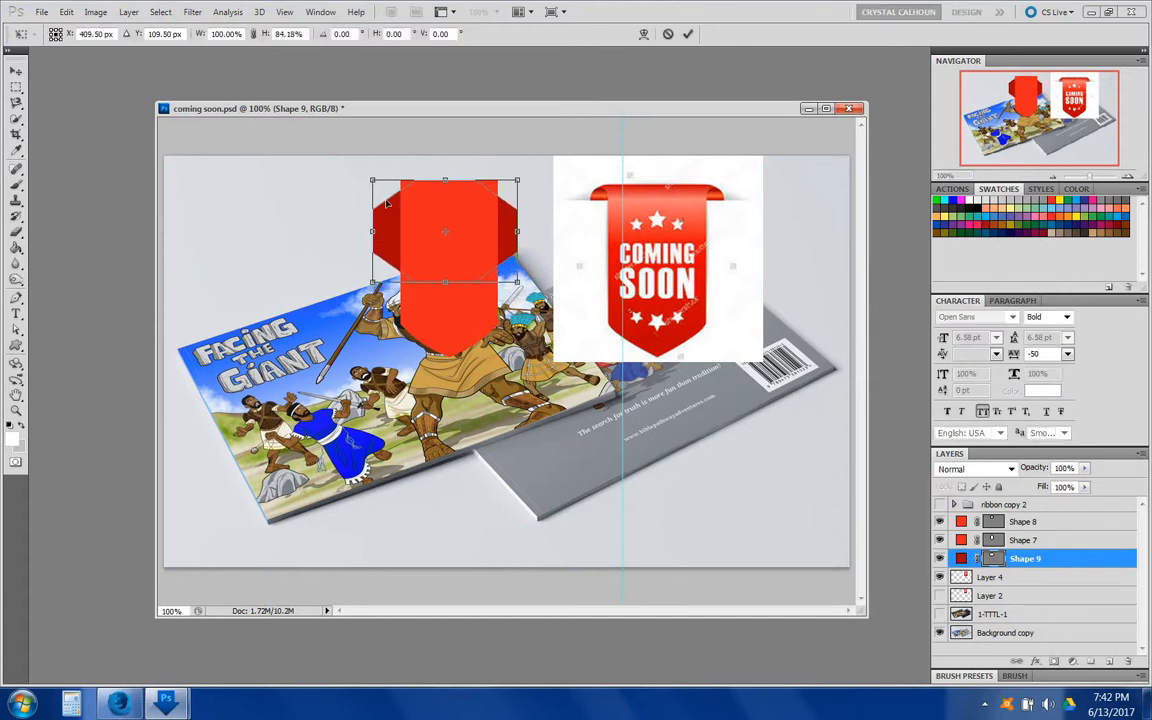
left_click_drag(374, 231, 354, 231)
left_click_drag(520, 232, 549, 237)
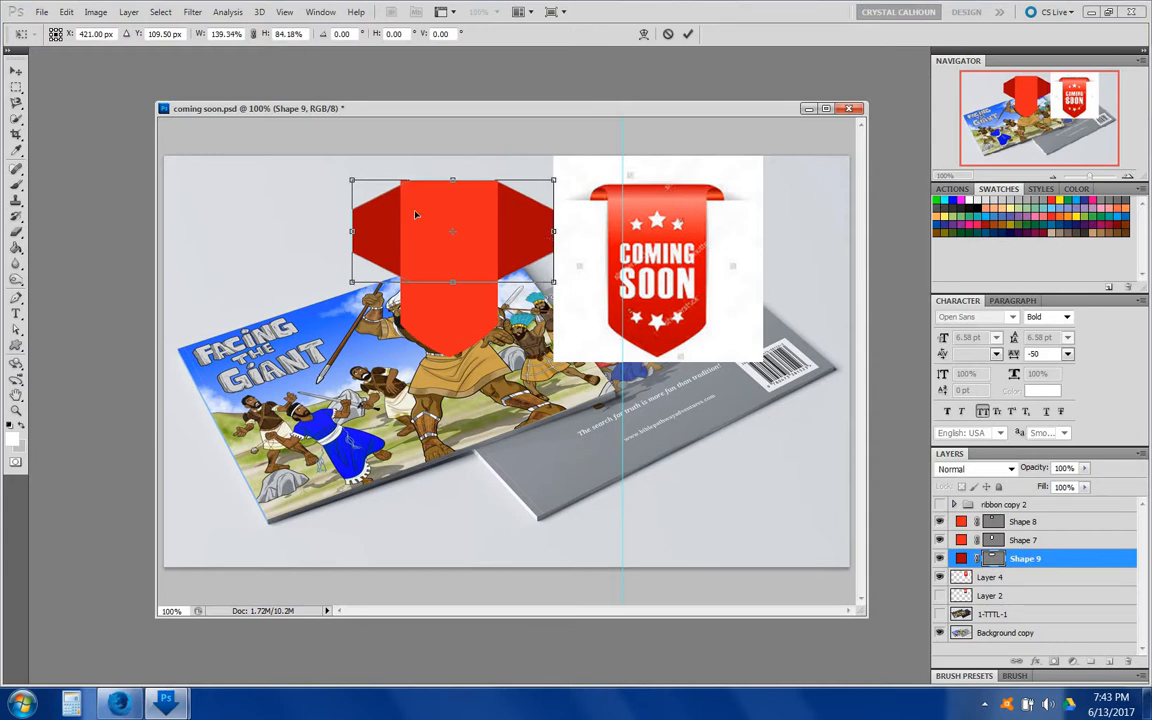
left_click_drag(352, 231, 341, 231)
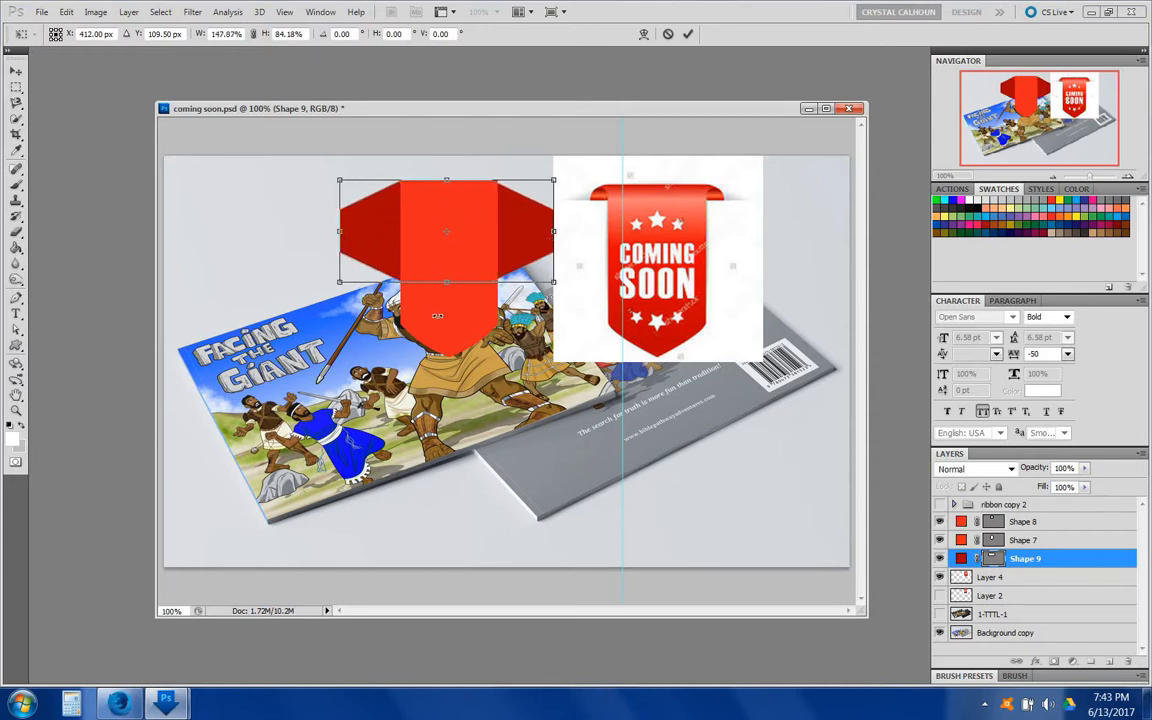
left_click_drag(446, 282, 447, 364)
key("Return")
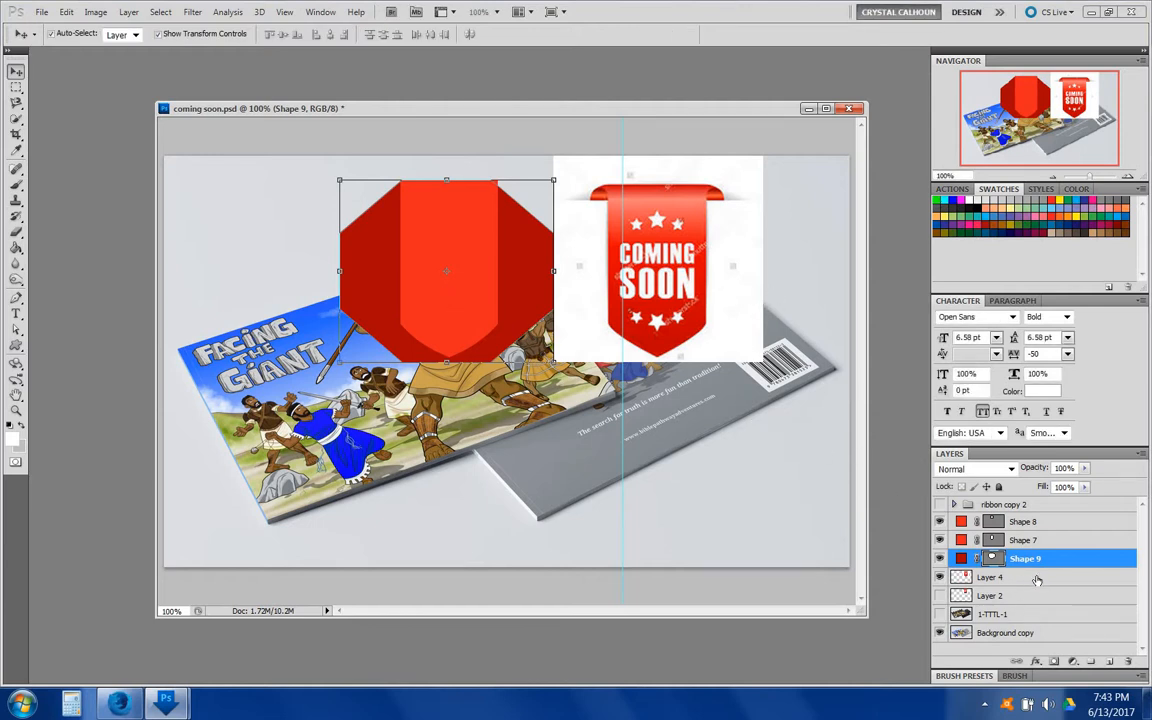
- Add a layer beneath the octagon and draw a white rectangle band across the full width of the picture's upper edge
left_click(1107, 662)
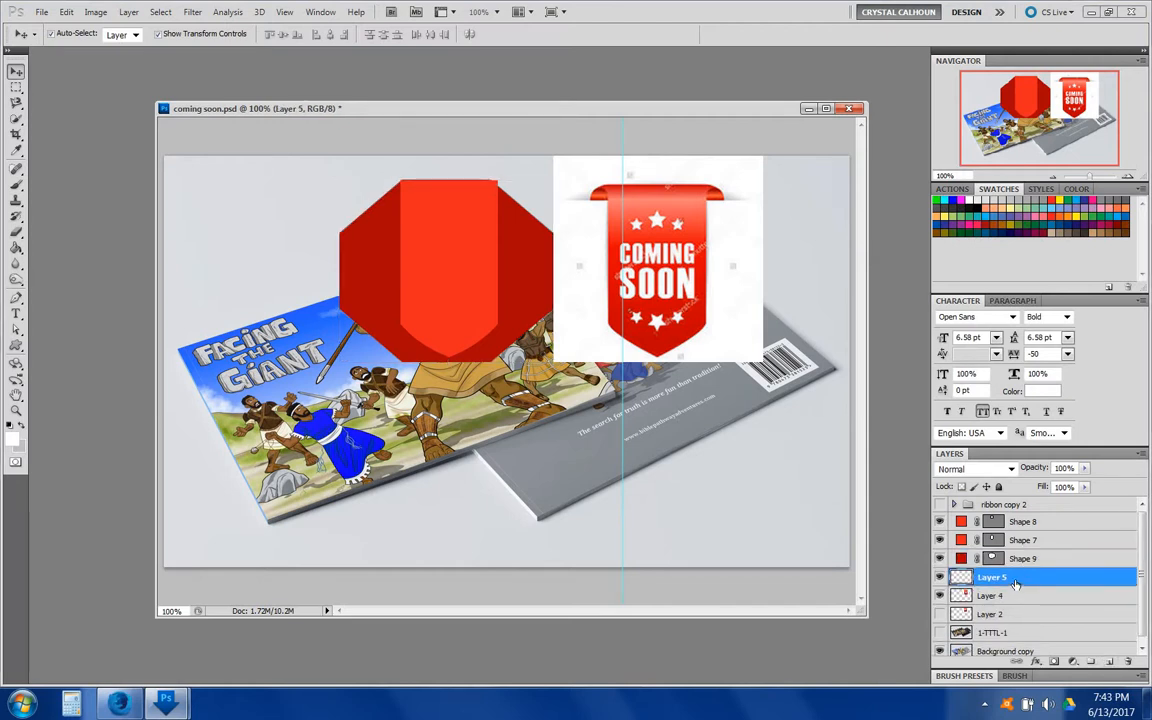
left_click(15, 345)
left_click(60, 345)
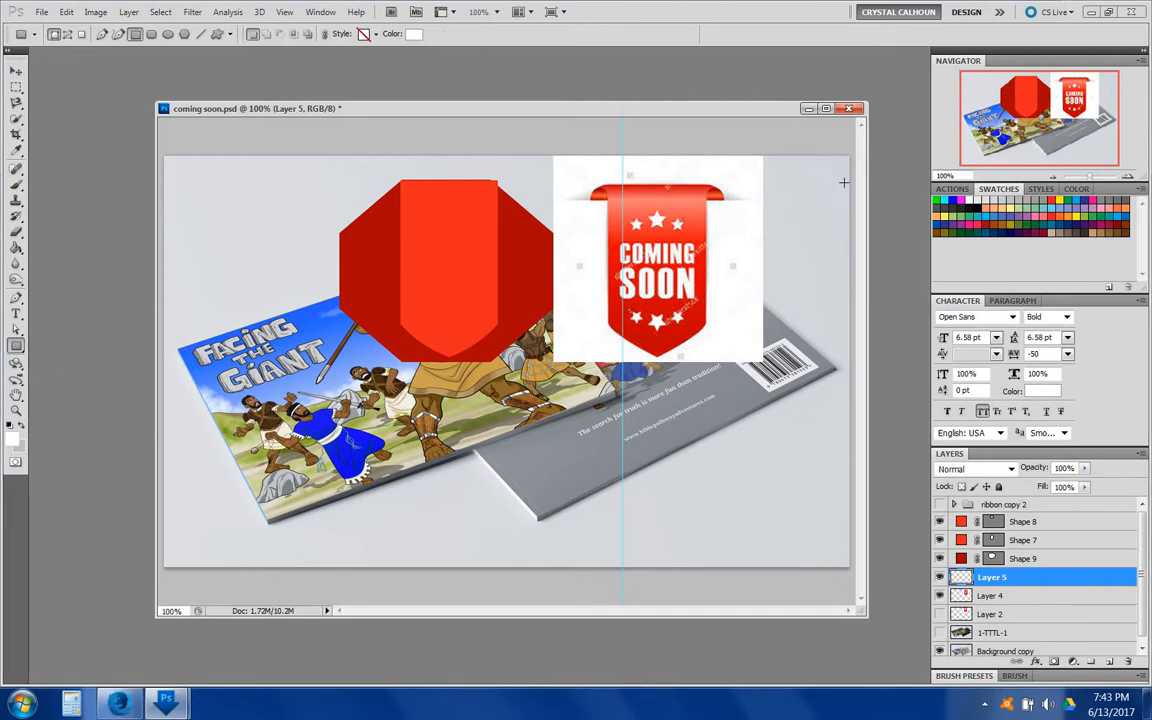
left_click_drag(847, 149, 152, 204)
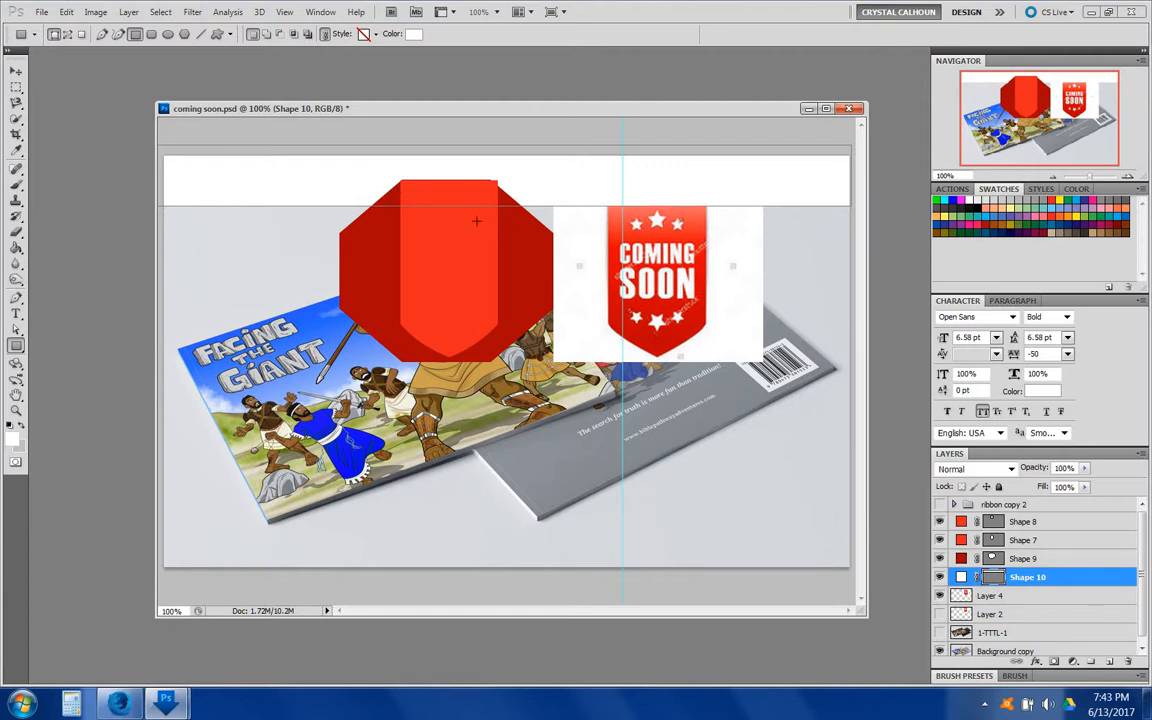
left_click(16, 71)
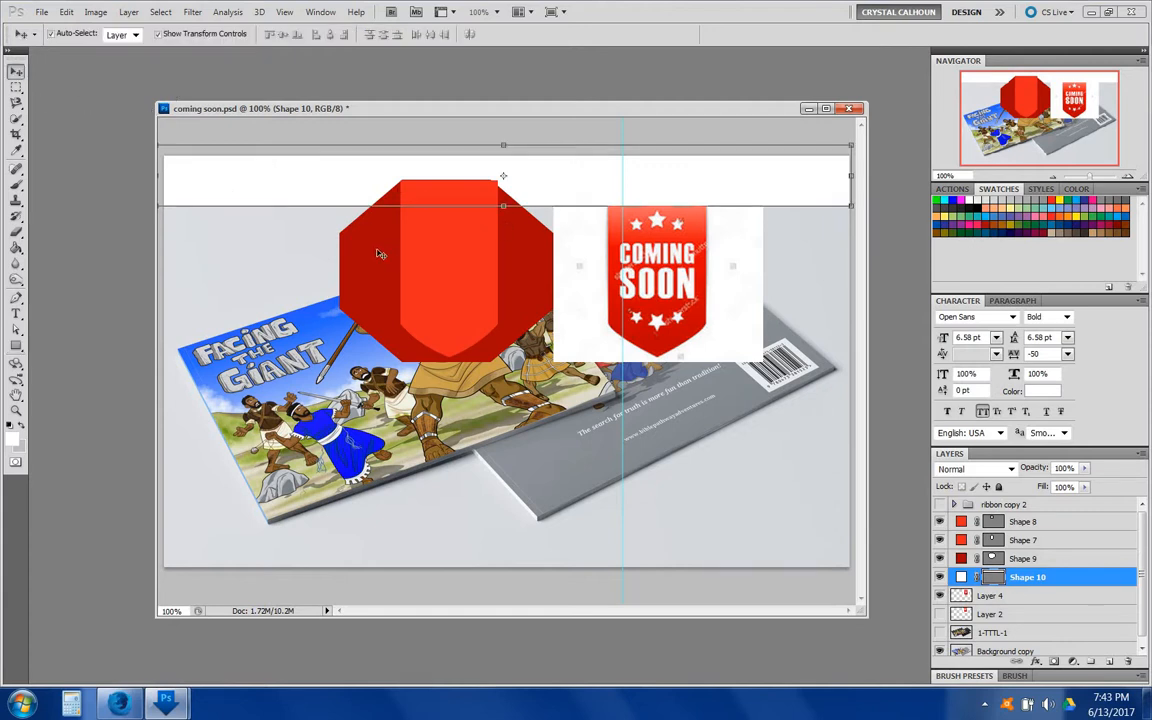
- Widen the octagon on both sides to 106.57% so its slanted edges meet the ribbon's upper corners
left_click(380, 254)
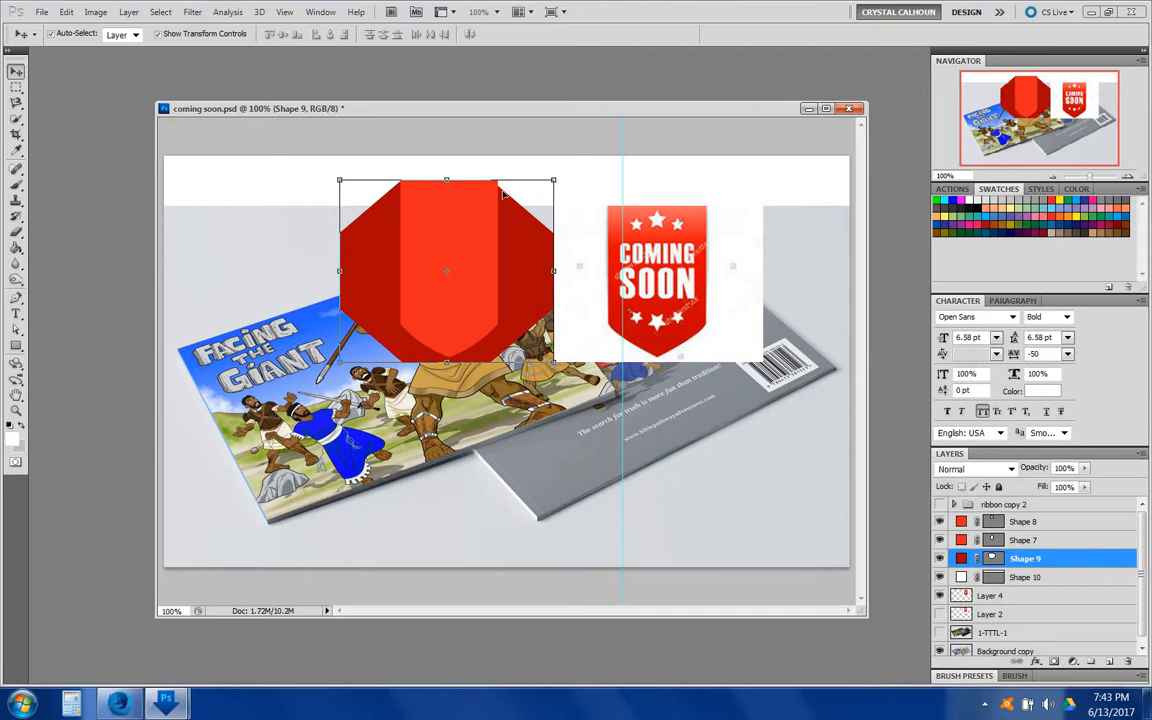
left_click(1128, 177)
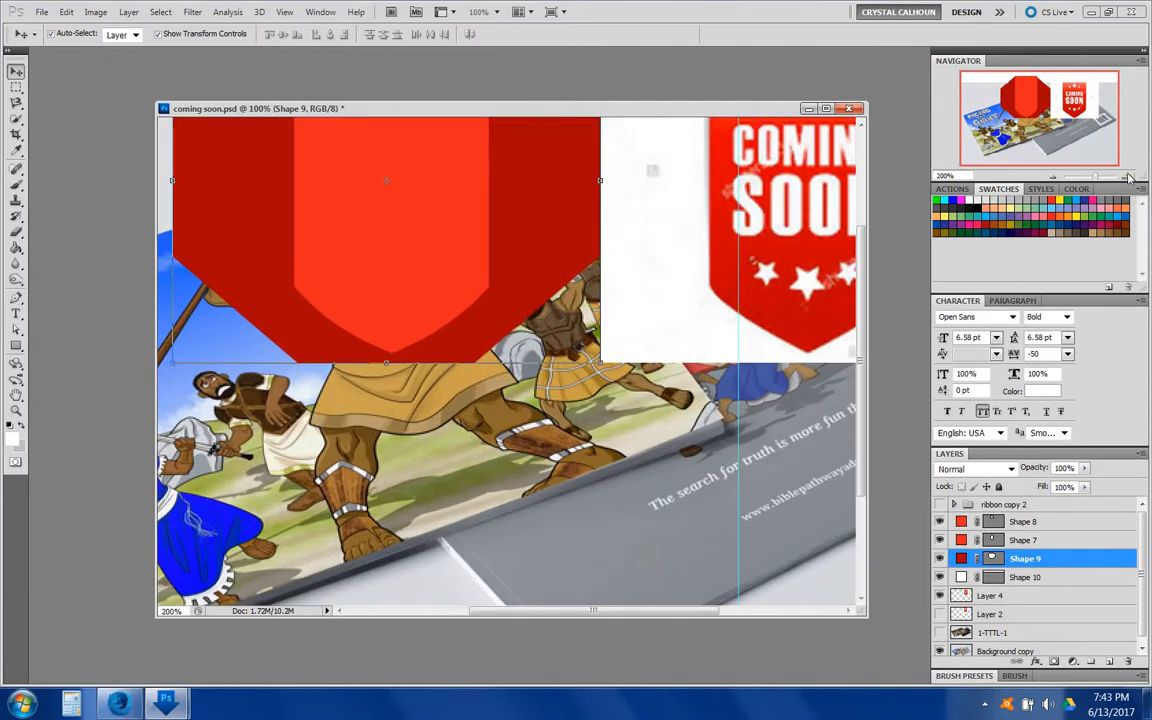
left_click_drag(1060, 112, 1040, 85)
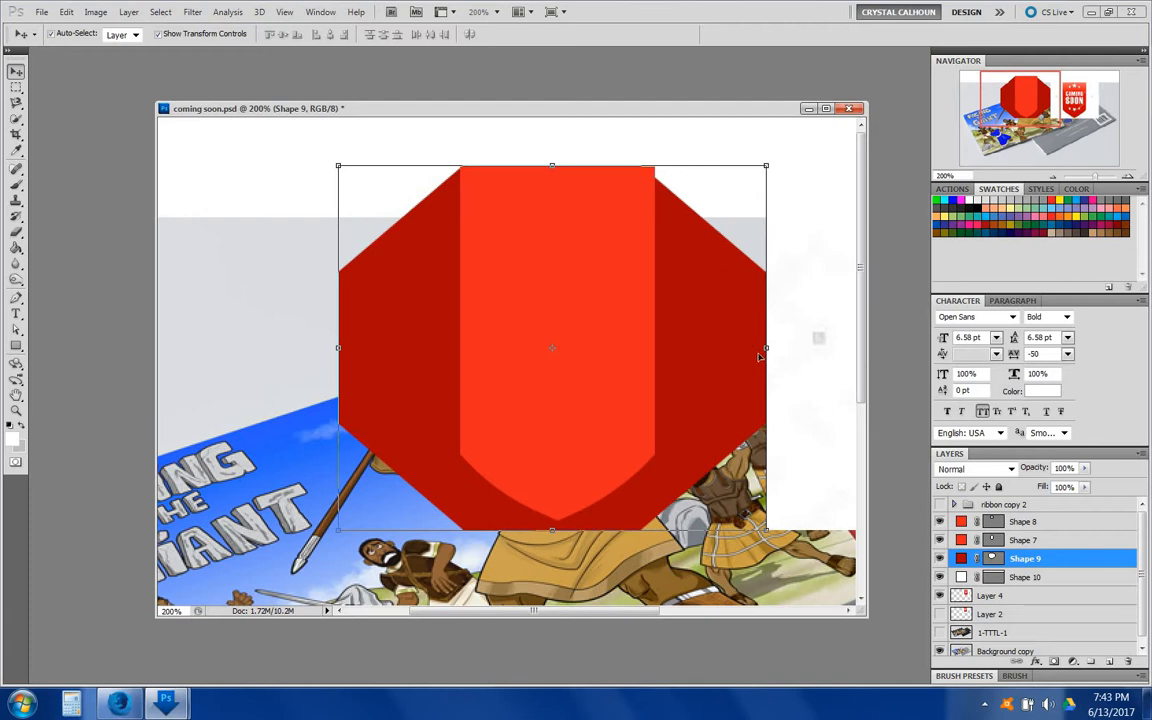
left_click_drag(769, 347, 785, 347)
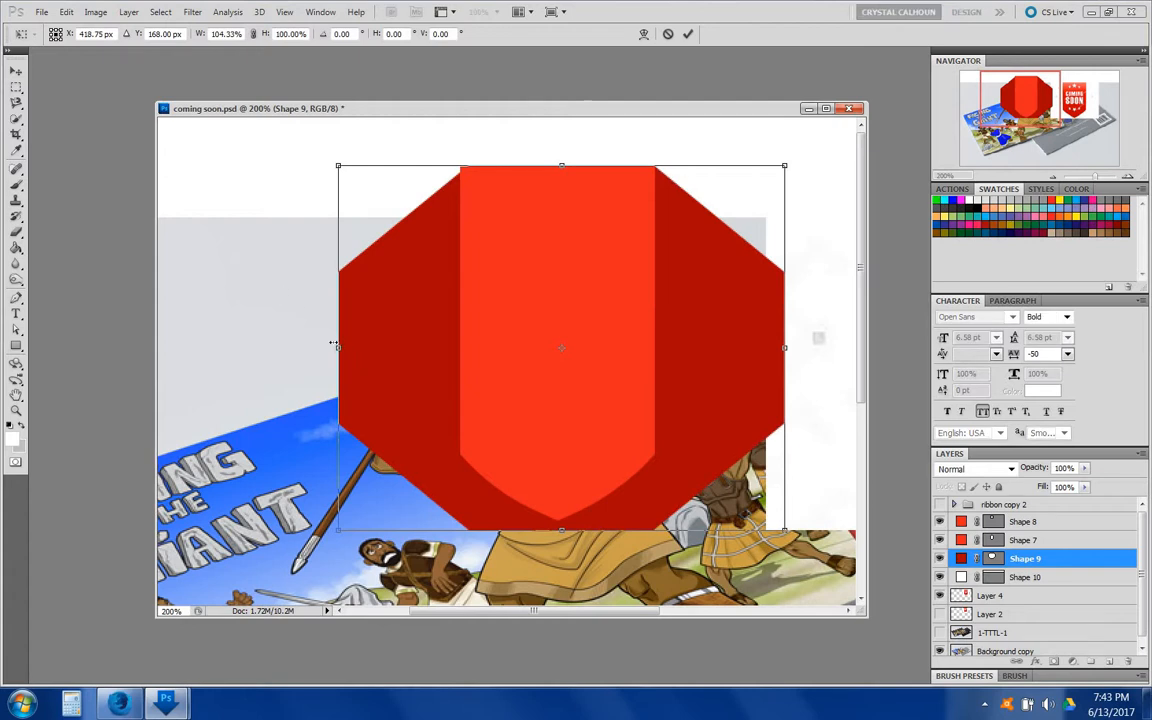
left_click_drag(335, 345, 328, 346)
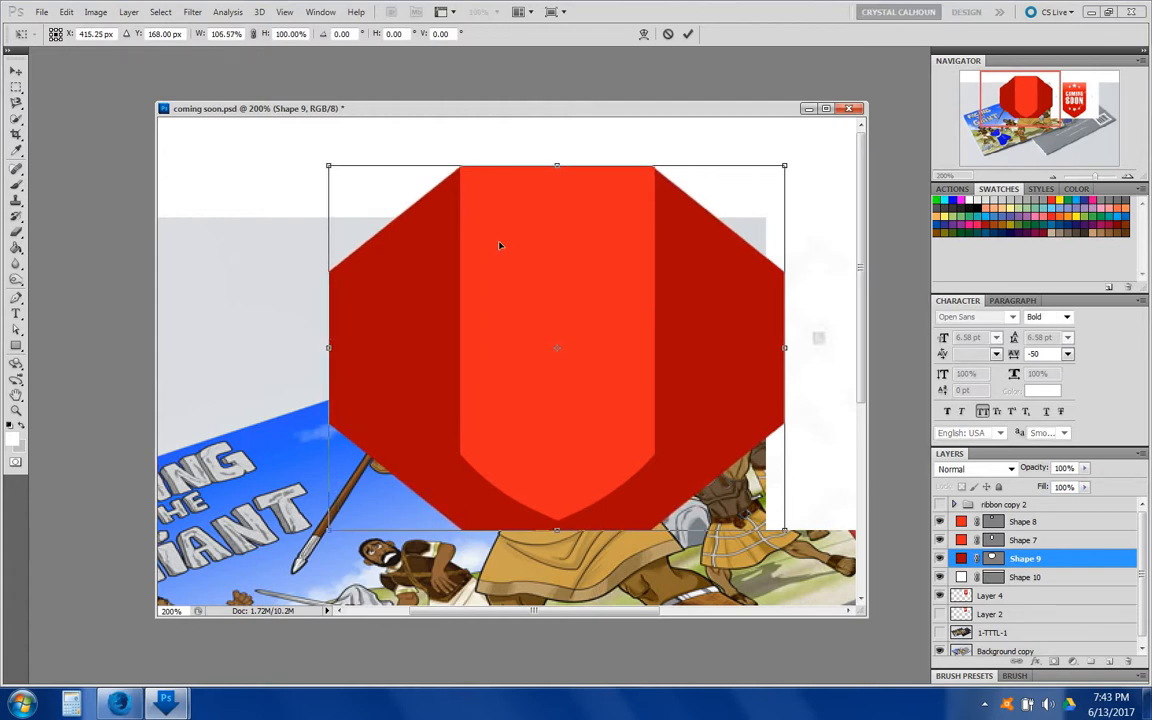
key("Return")
- Stretch the red rectangle upward to 100.88% height to line up with the octagon's top edge
left_click(772, 150)
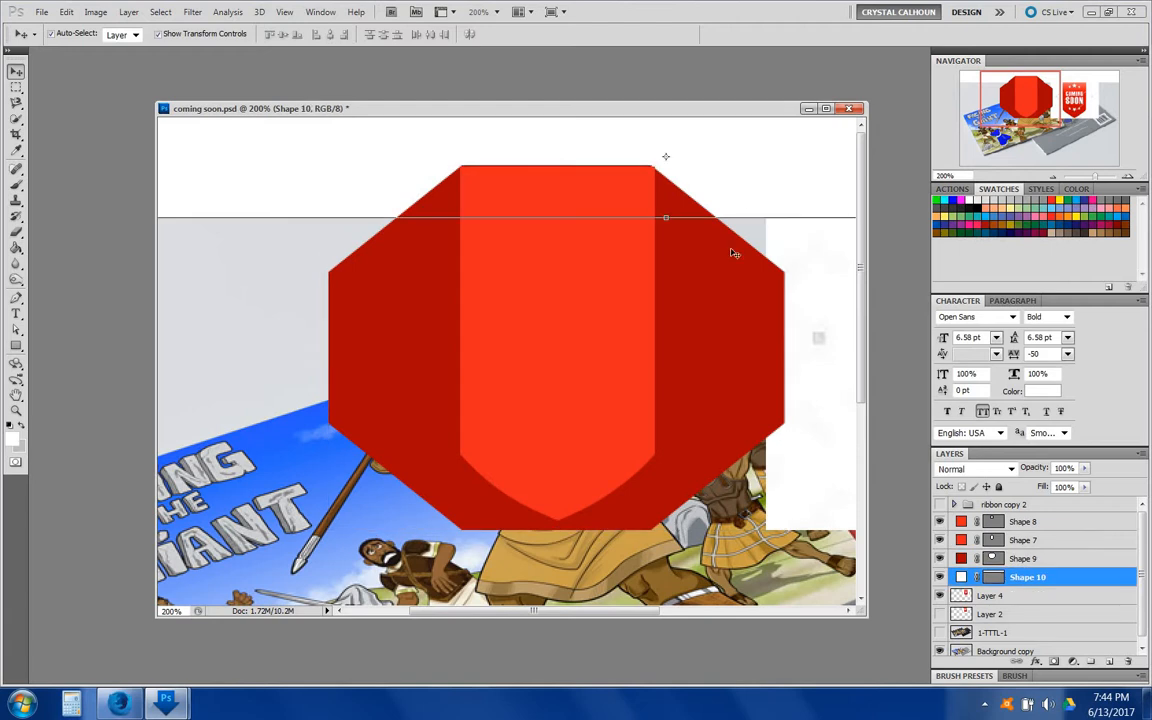
left_click(662, 305)
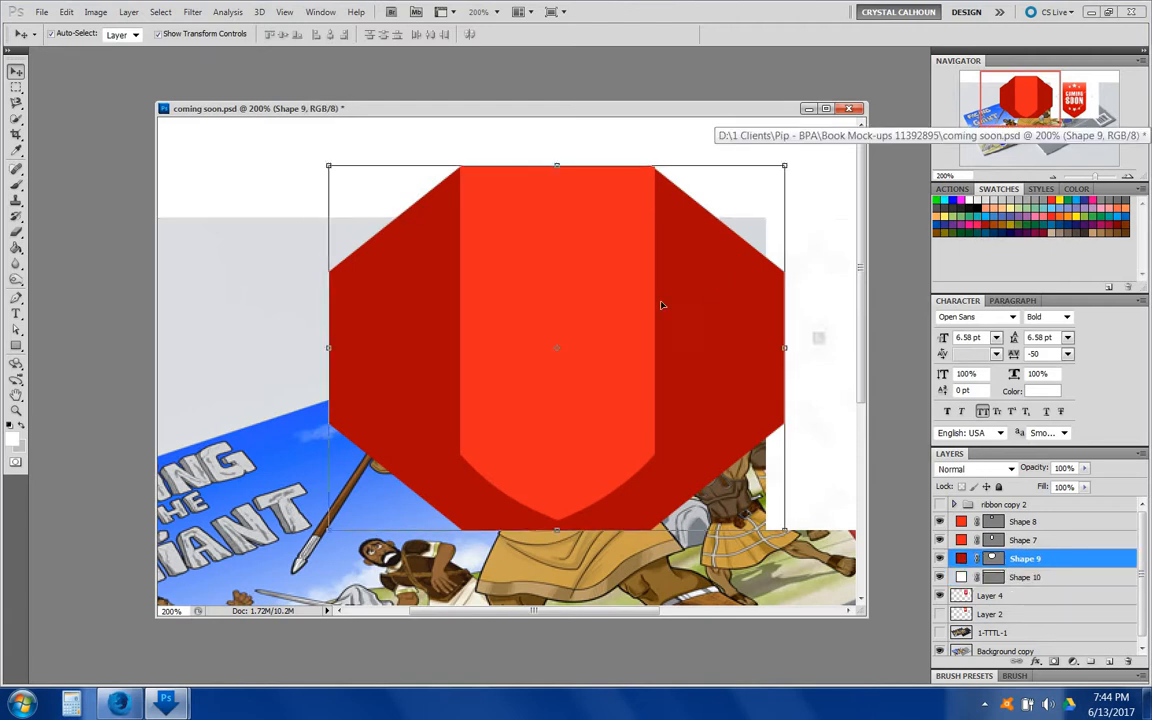
left_click(636, 298)
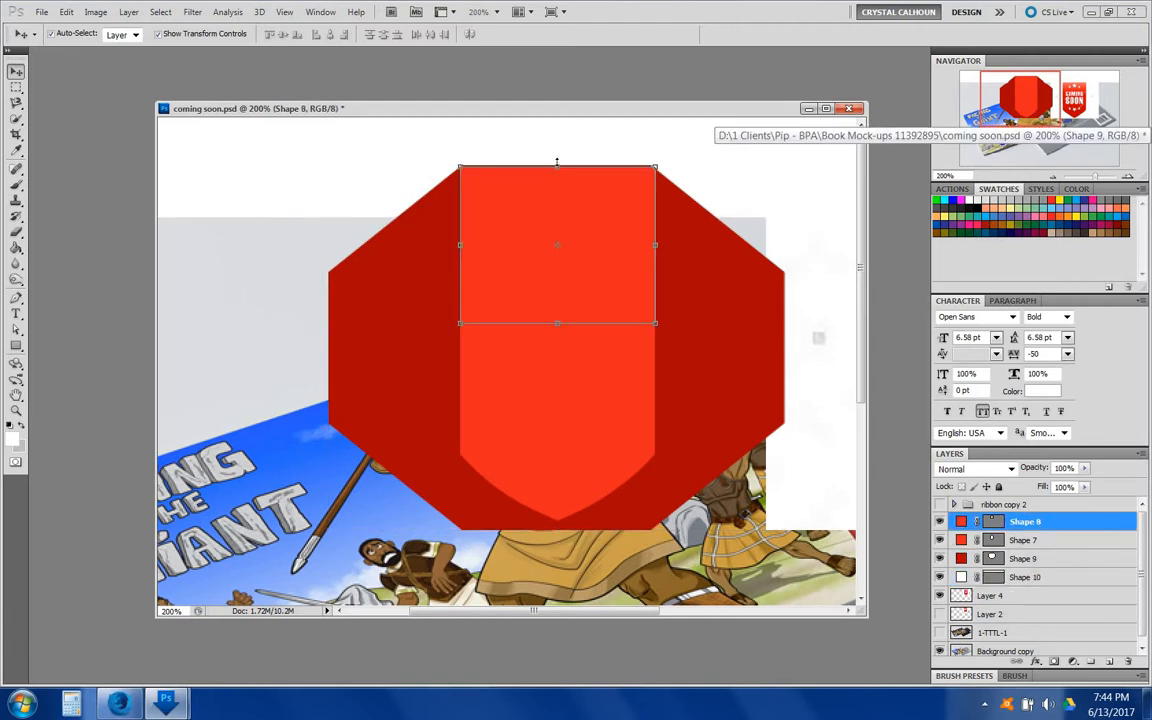
key("ctrl+t")
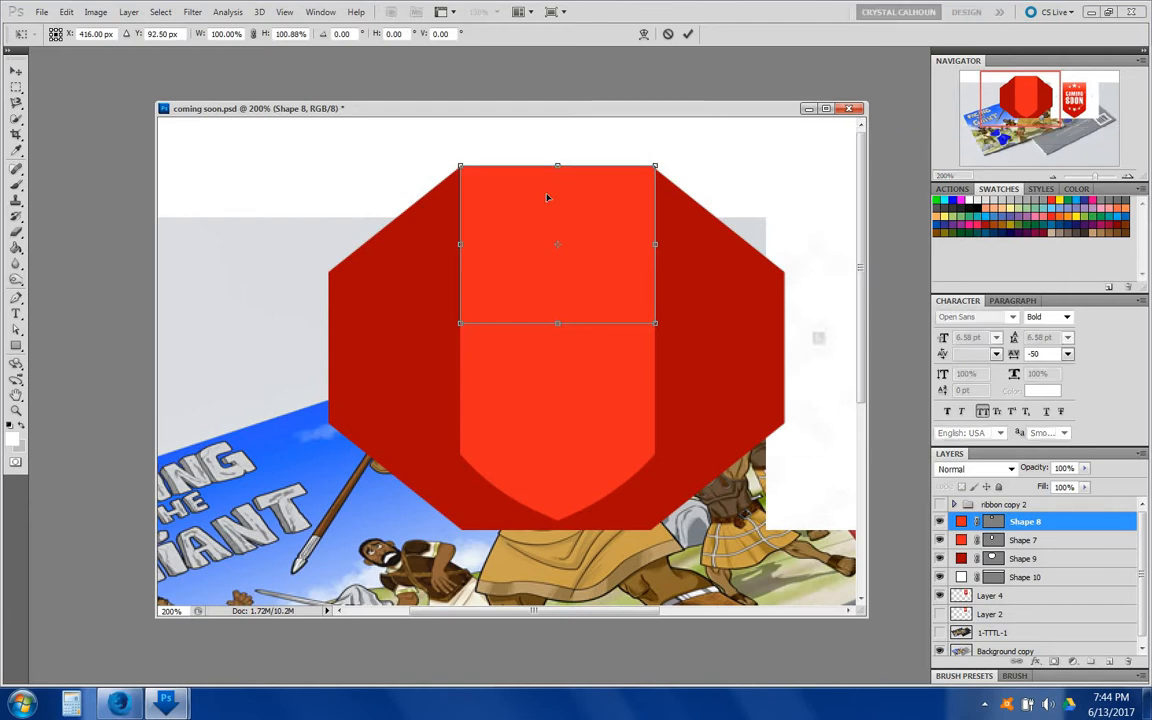
key("Return")
- Nudge the dark red octagon sideways and widen it slightly so its slanted edges meet the ribbon's upper corners
left_click(731, 213)
left_click(718, 282)
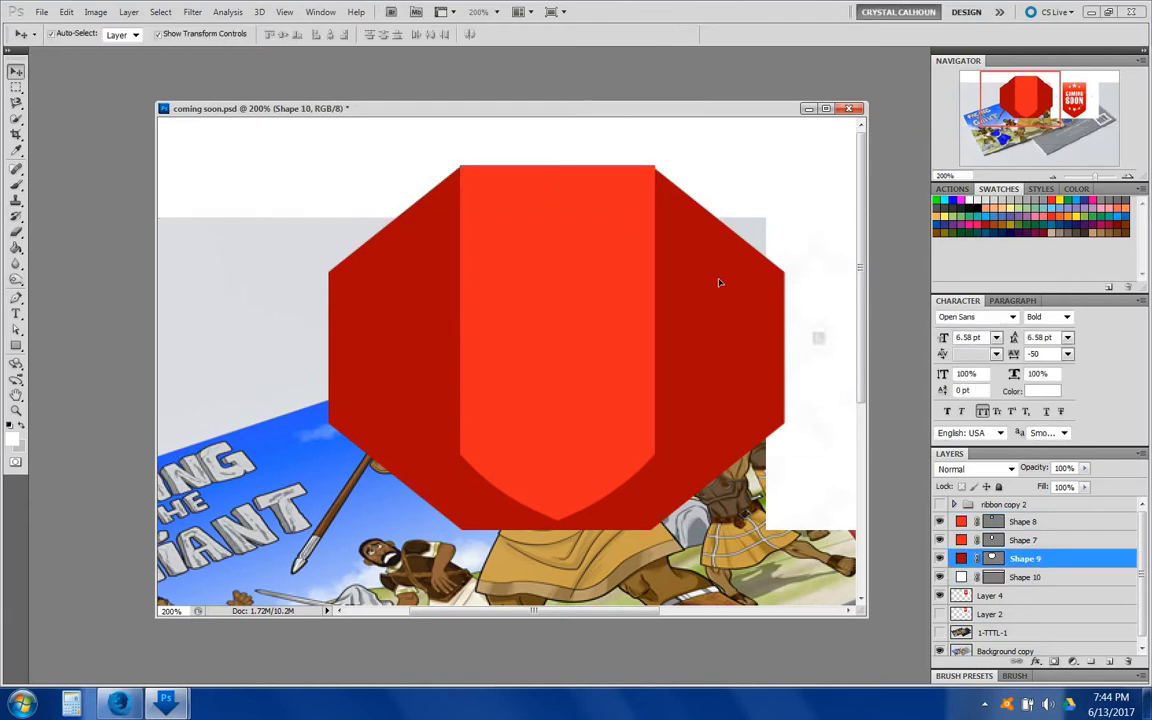
key("Right")
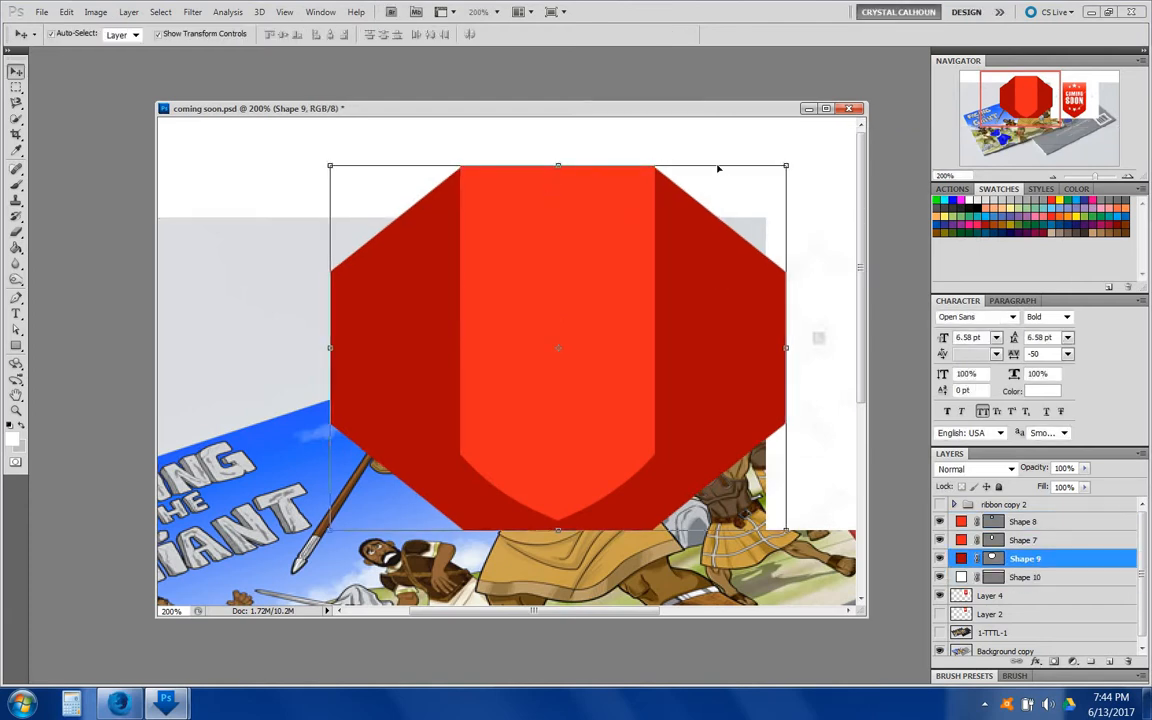
left_click(720, 147)
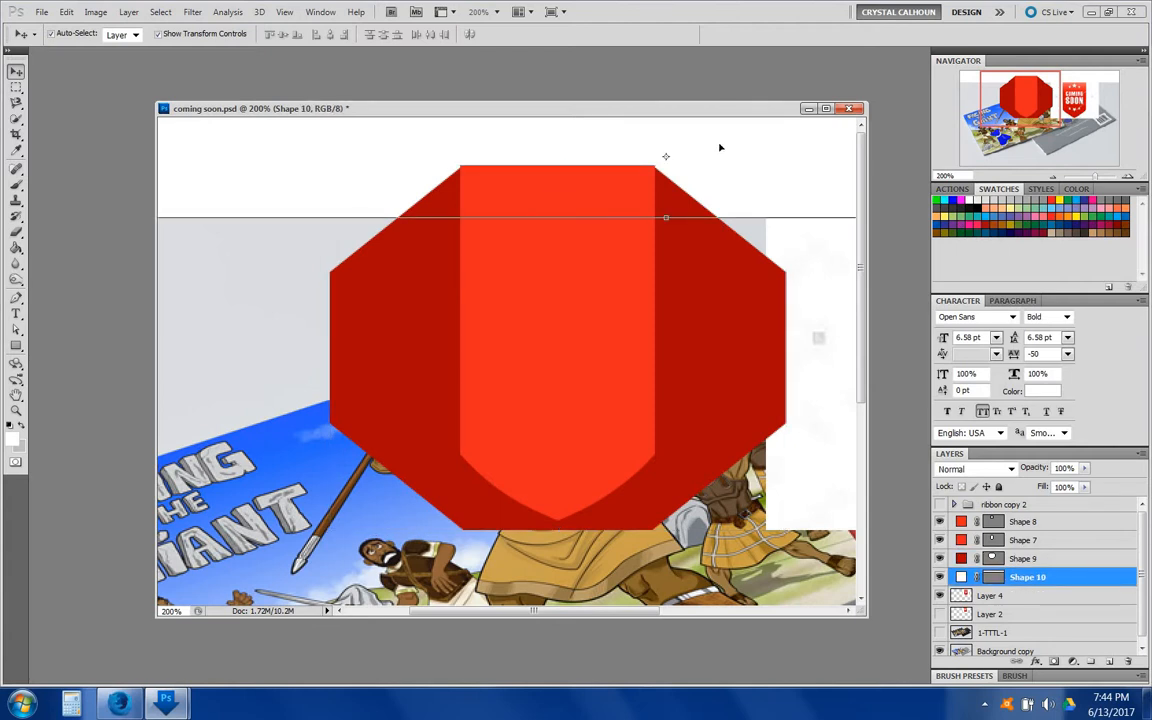
left_click(715, 261)
left_click_drag(786, 347, 790, 347)
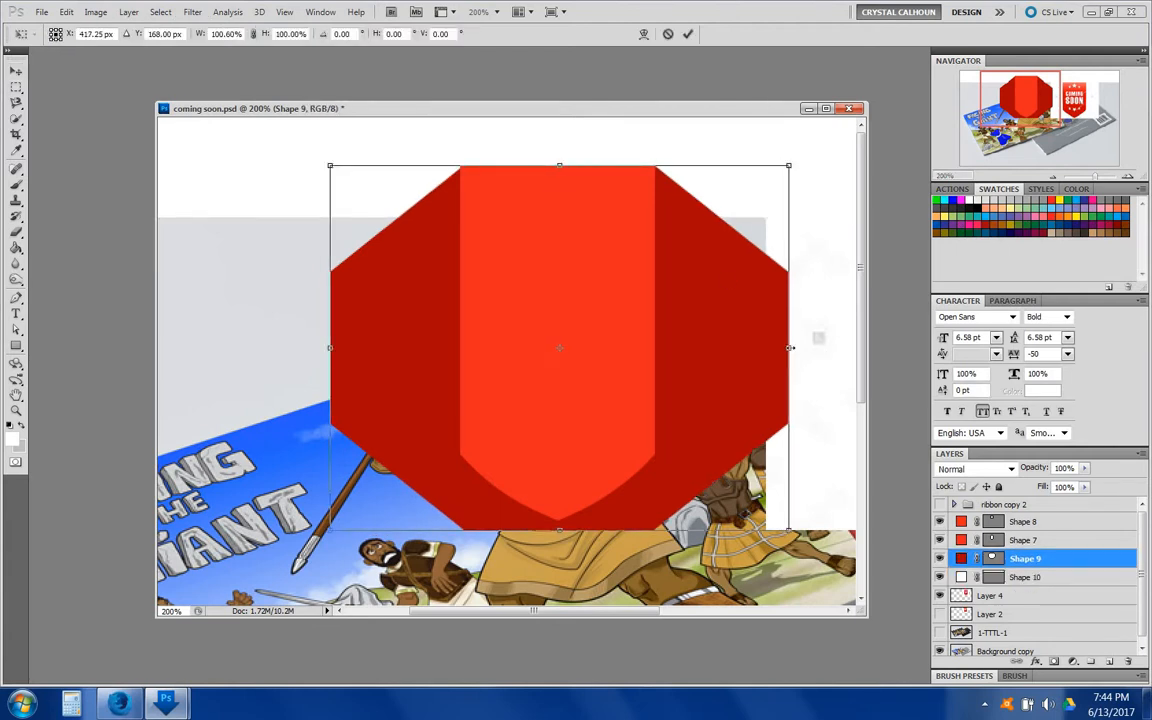
key("Return")
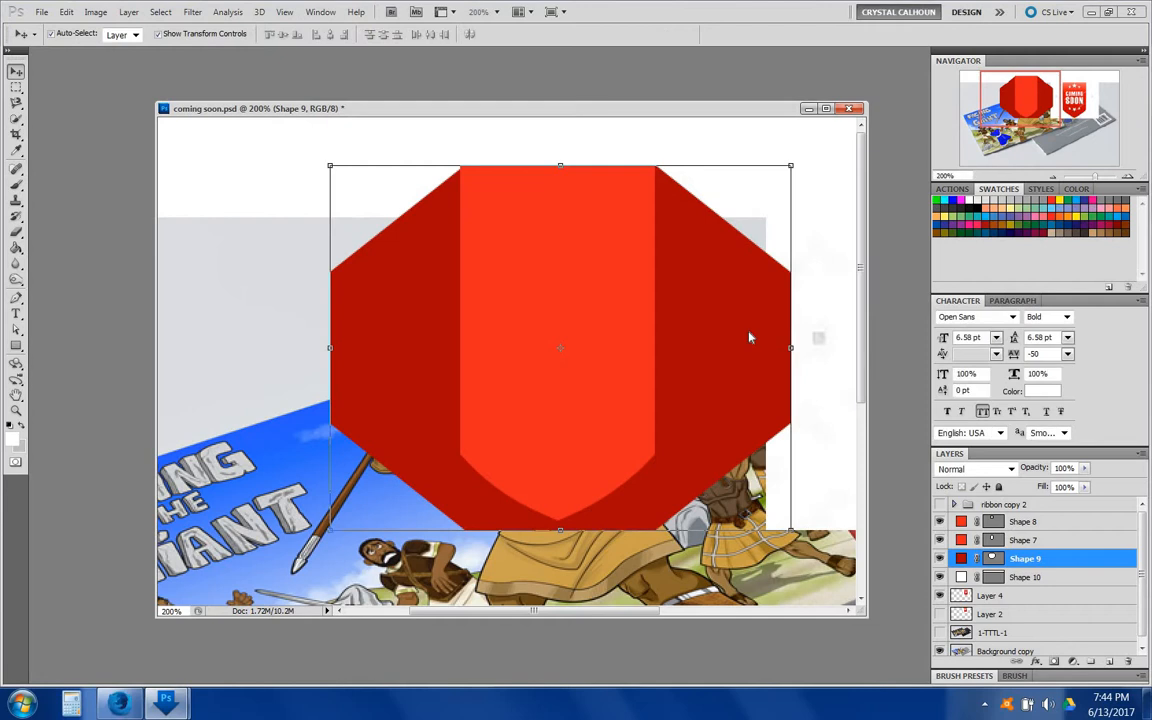
left_click(651, 145)
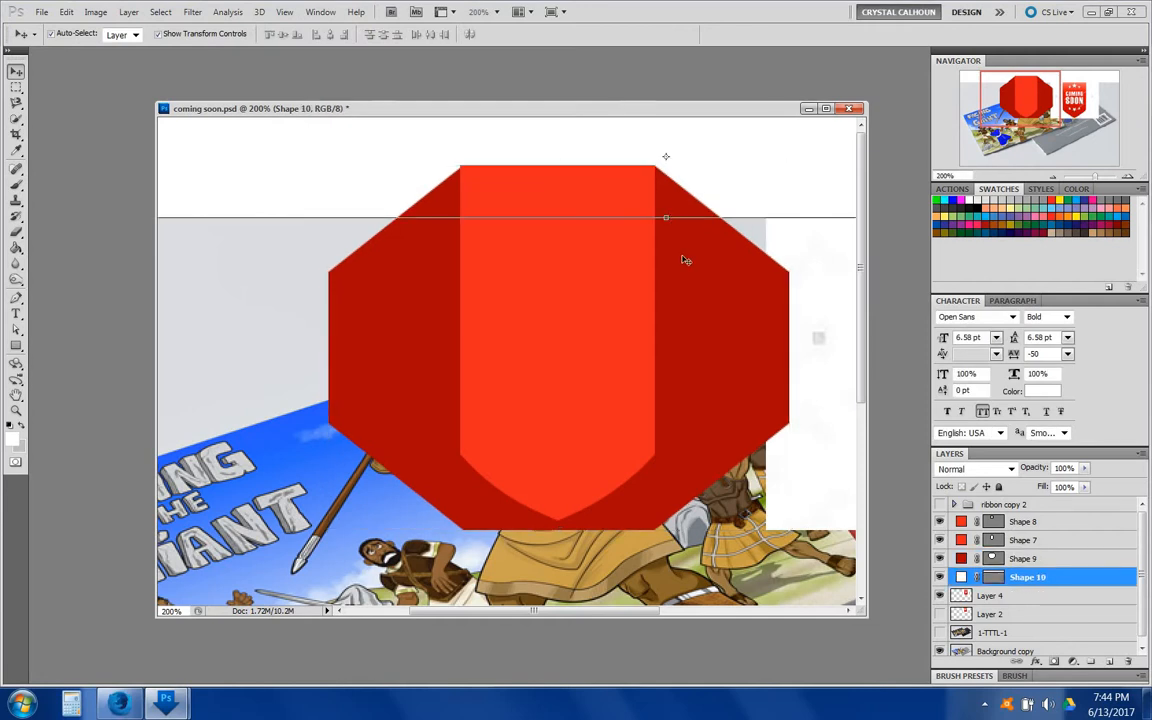
- Rasterize the dark red octagon's shape layer
left_click(1096, 552)
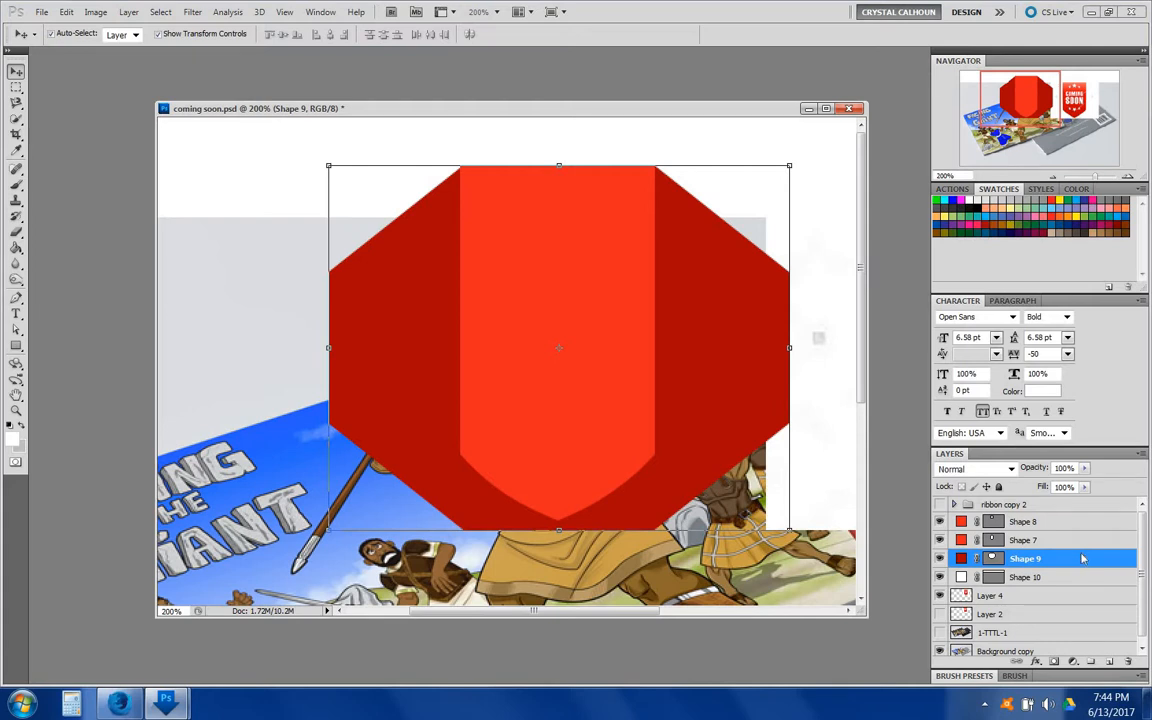
right_click(1082, 558)
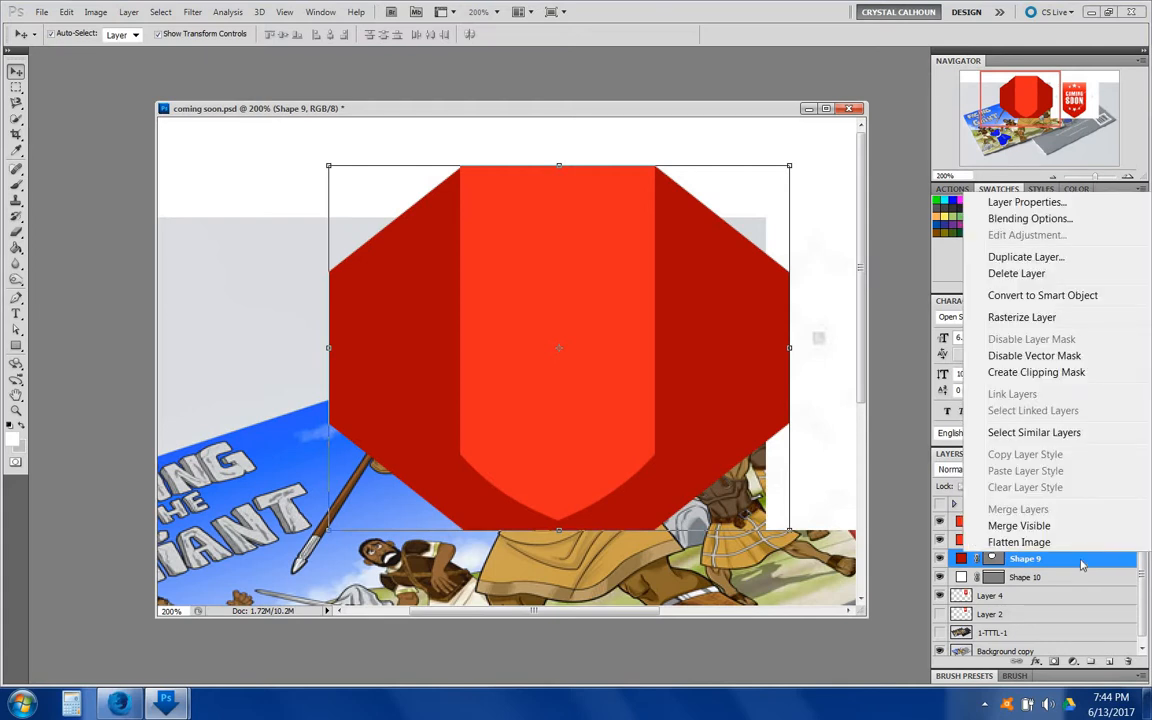
left_click(1010, 318)
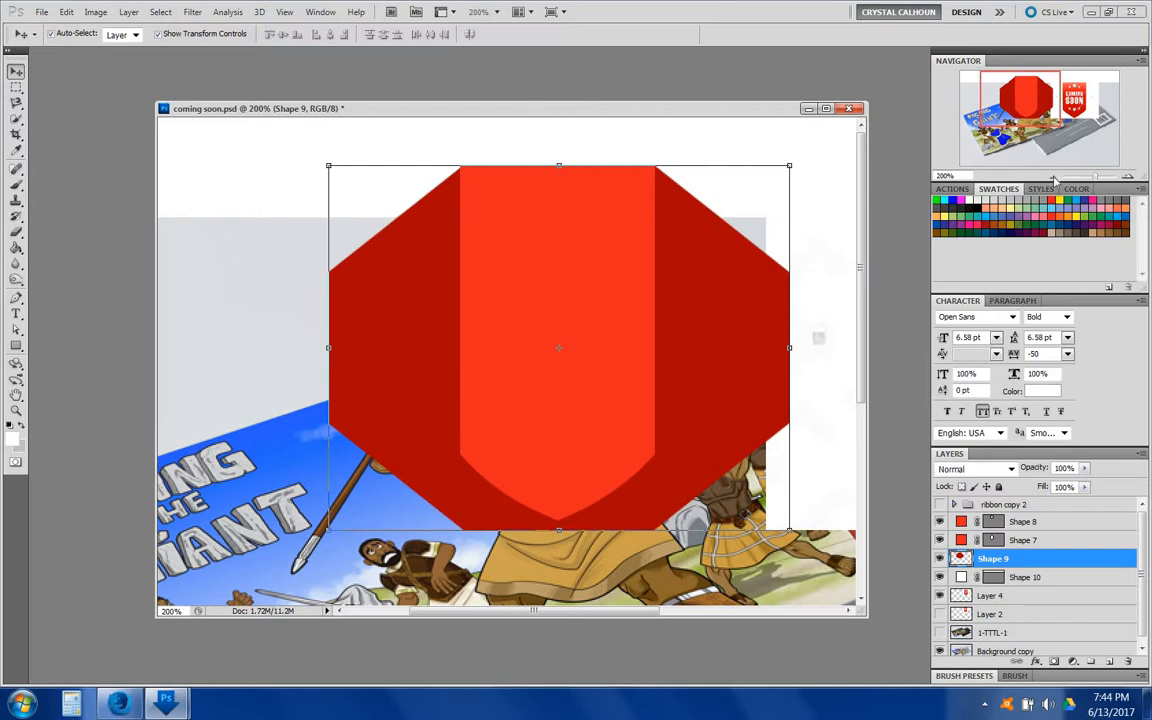
- Move the "Coming Soon" reference image to the right, clear of the octagon
key("ctrl+minus")
left_click(676, 255)
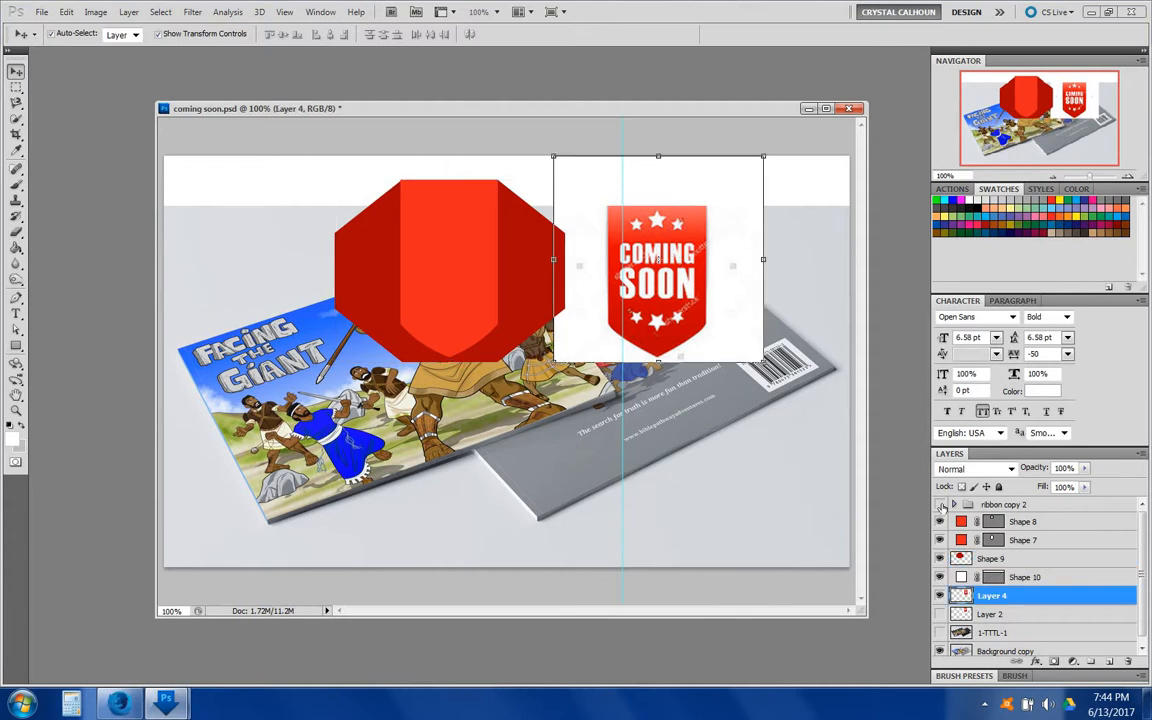
left_click_drag(743, 337, 800, 340)
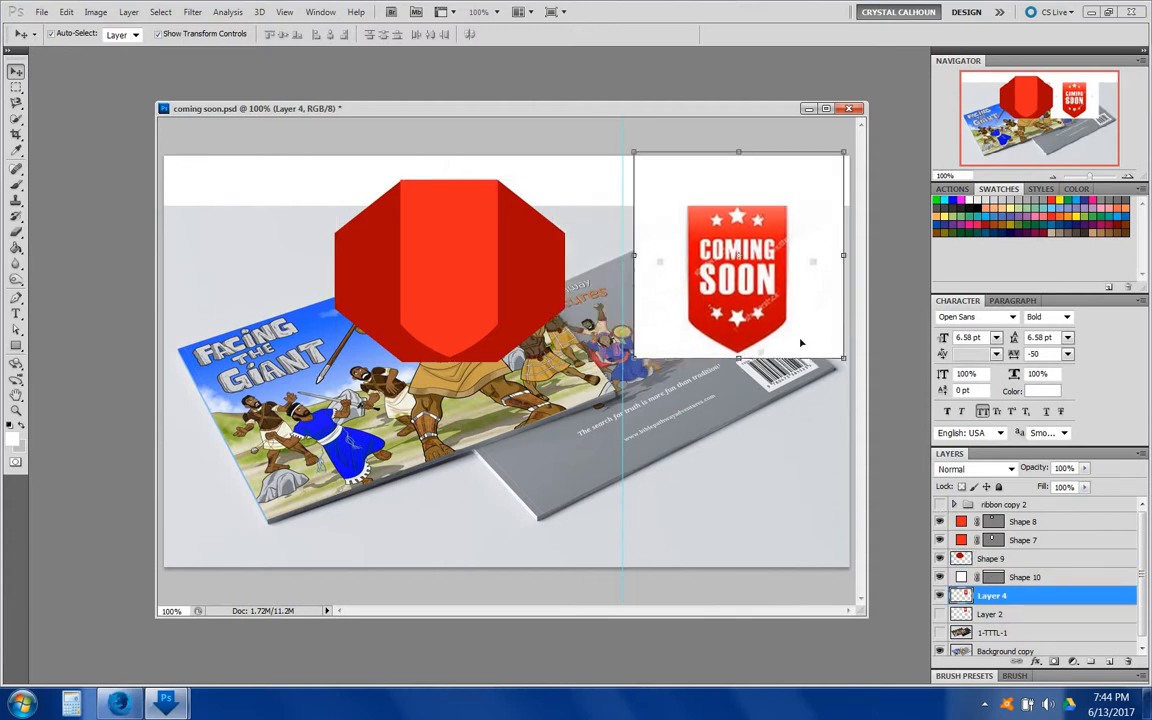
left_click(528, 189)
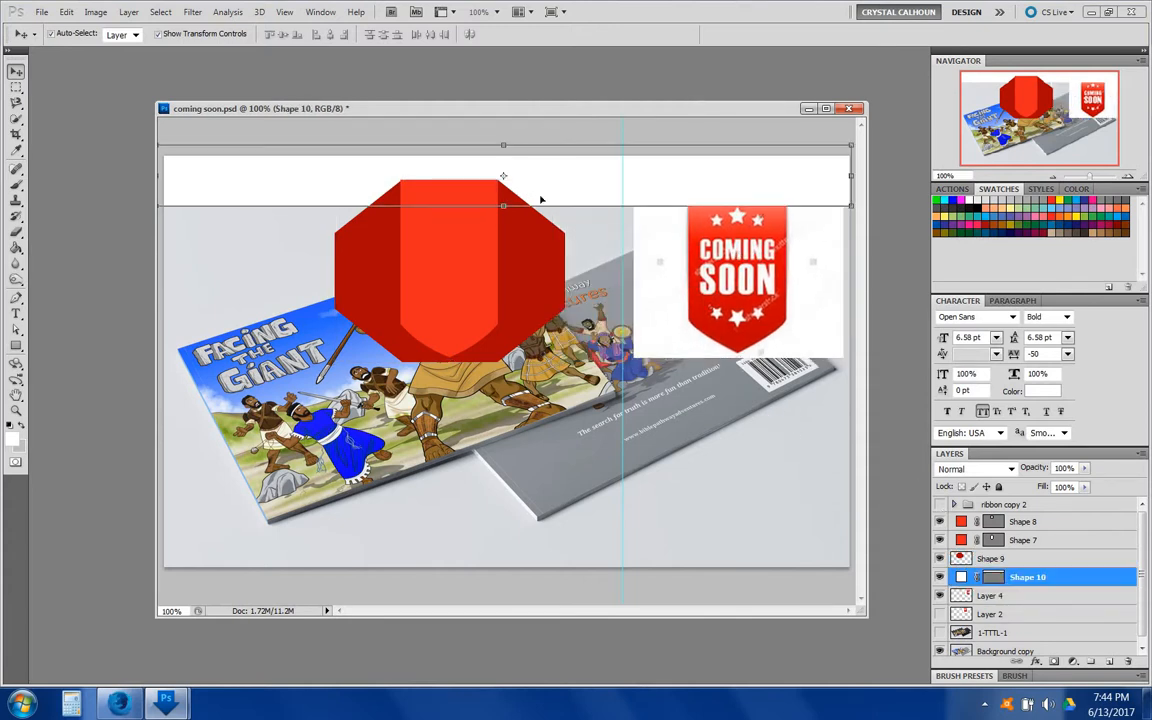
- Select the part of the octagon below the white band with a rectangular marquee, delete it and deselect
left_click(1130, 177)
left_click_drag(1051, 91, 1033, 73)
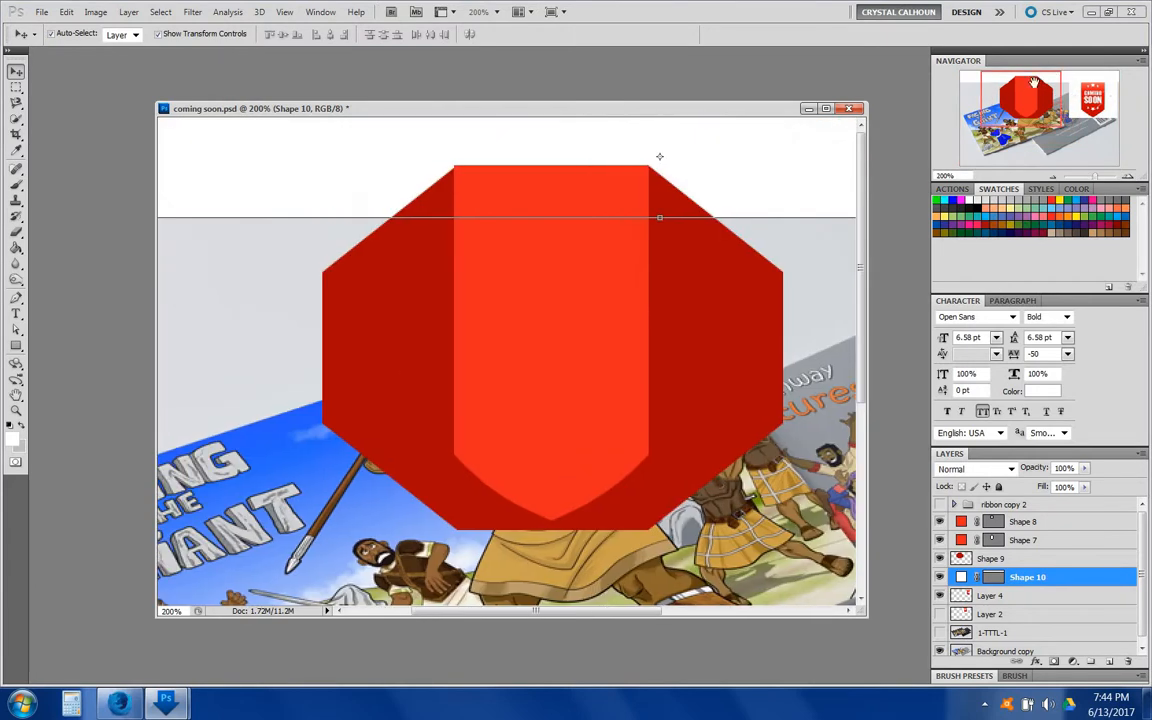
left_click(354, 299)
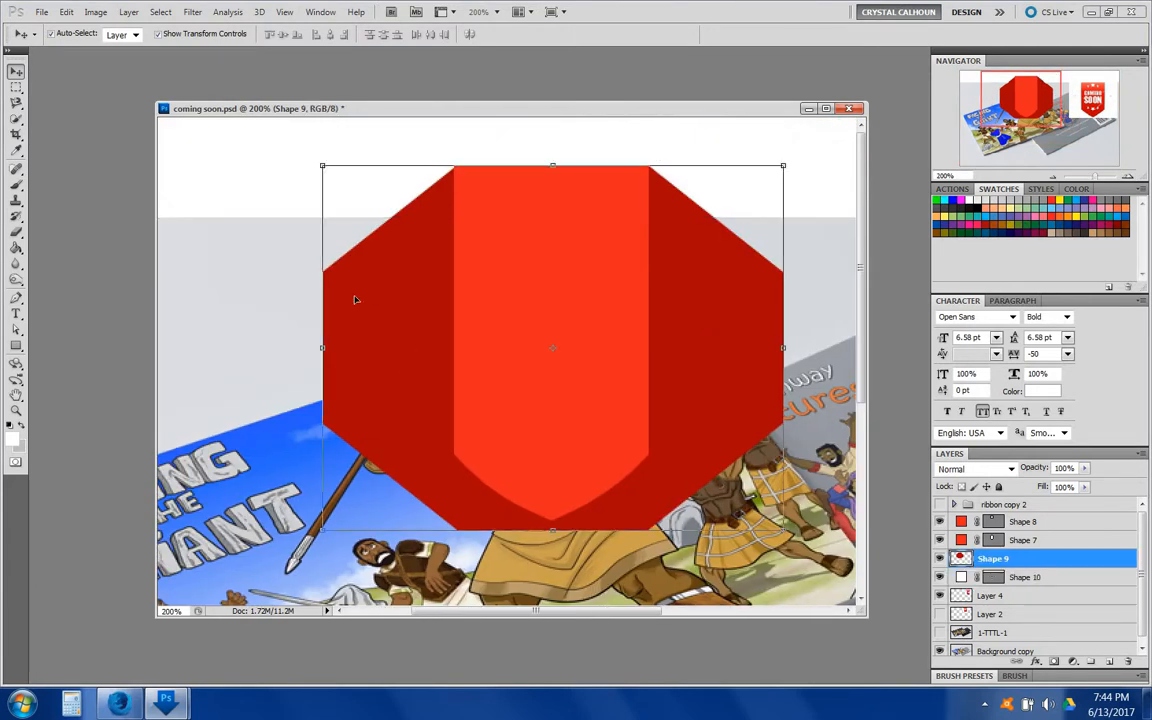
left_click(16, 86)
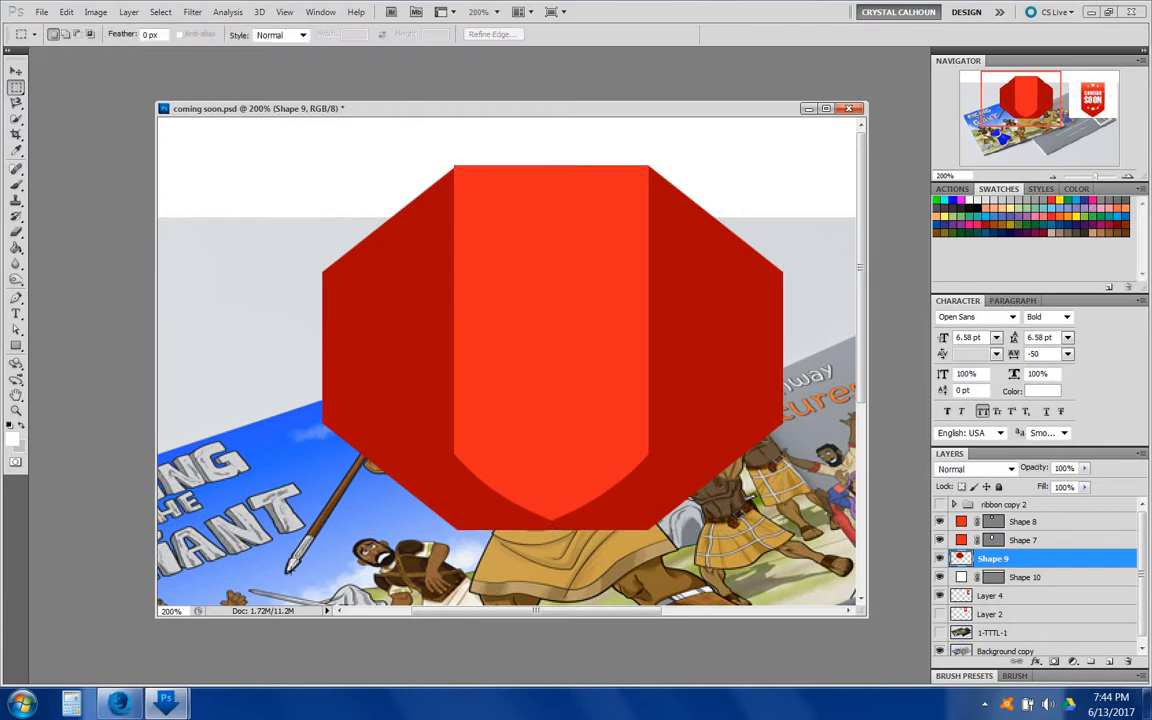
left_click_drag(620, 383, 806, 217)
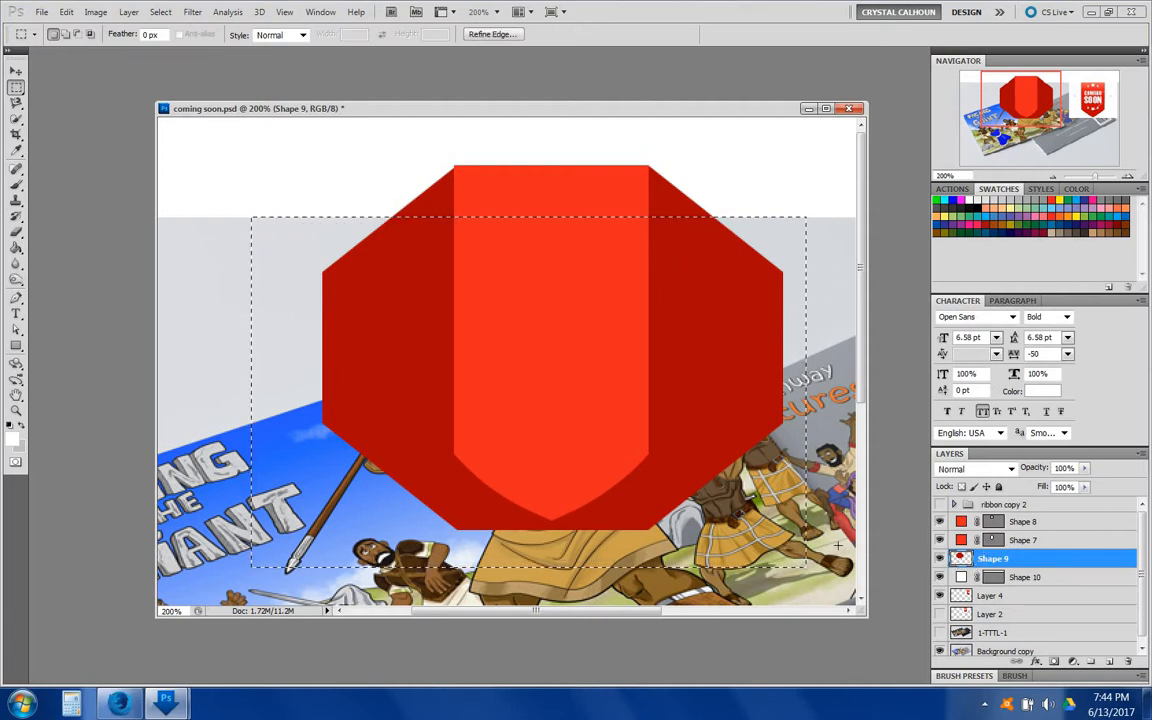
key("Delete")
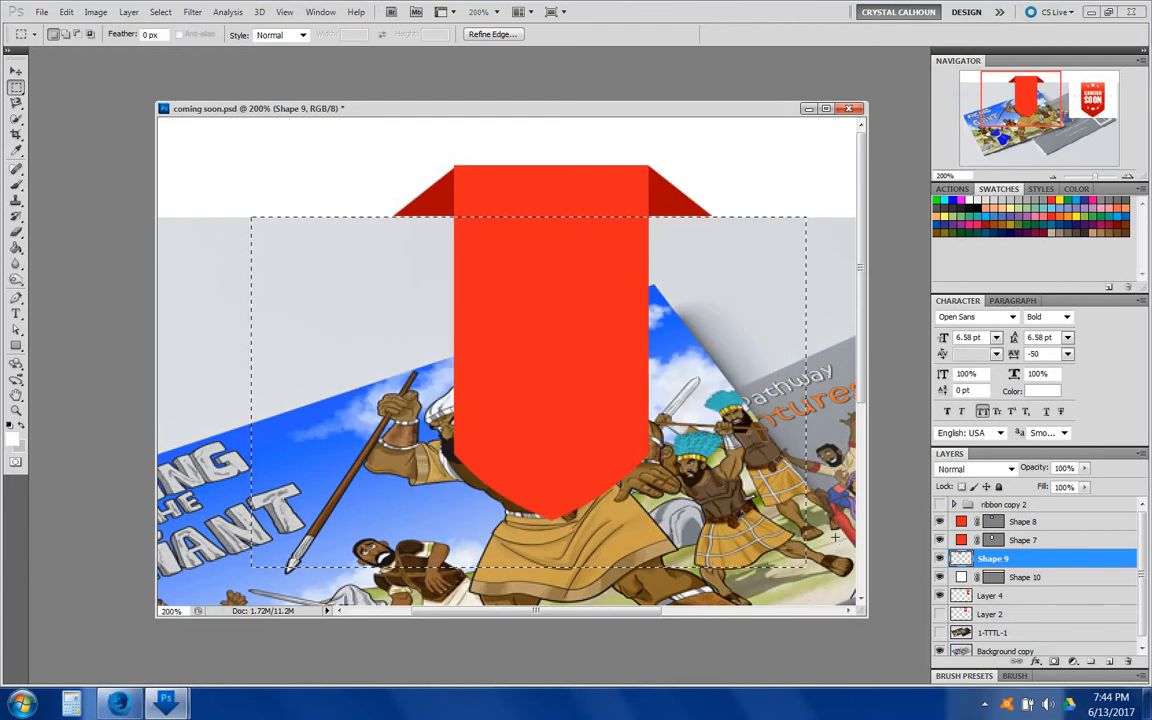
key("ctrl+d")
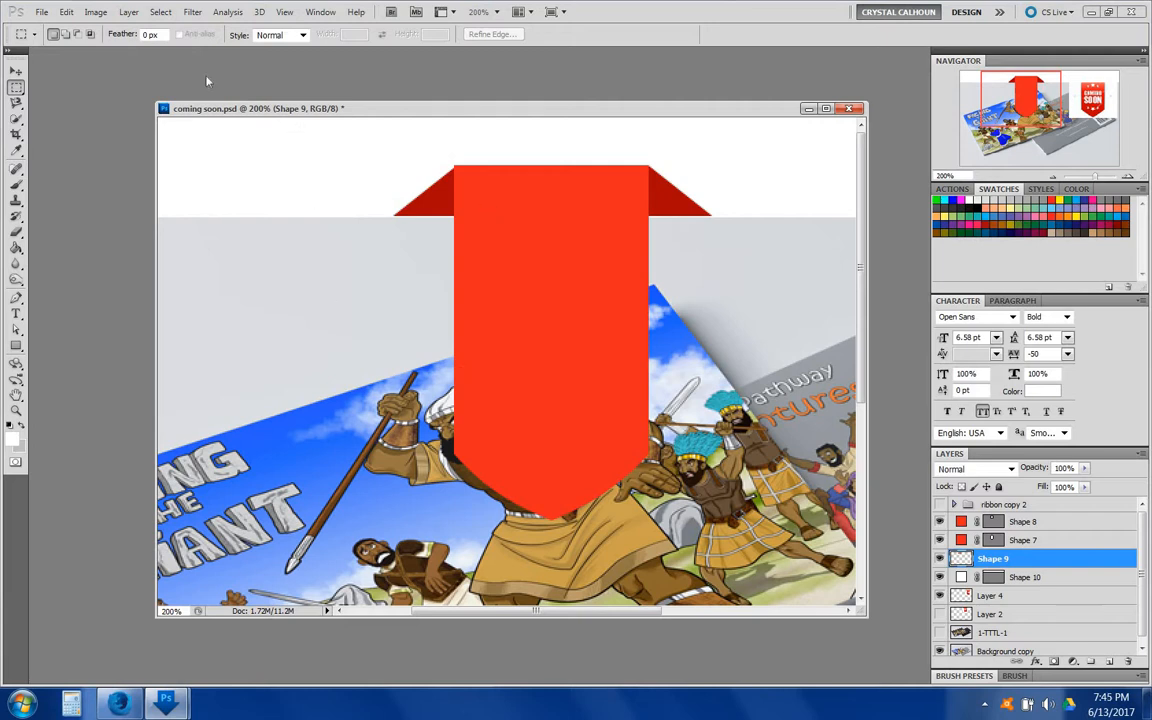
- Add a Stroke effect to the white band's layer
left_click(17, 69)
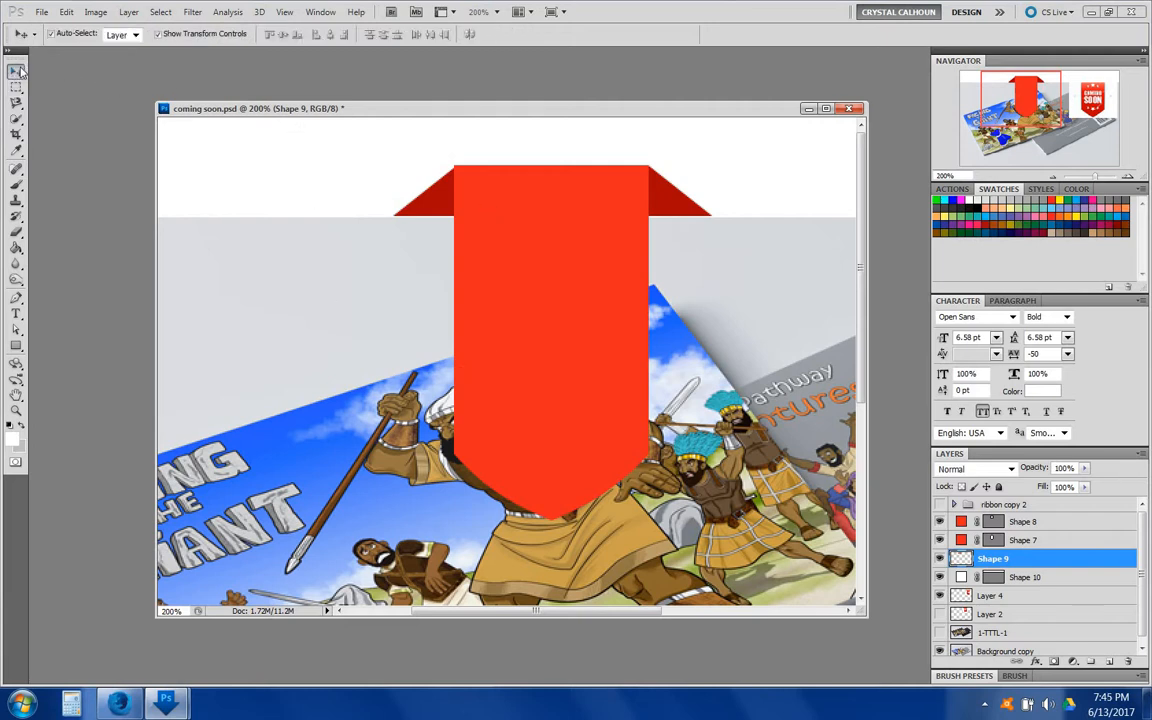
left_click(275, 168)
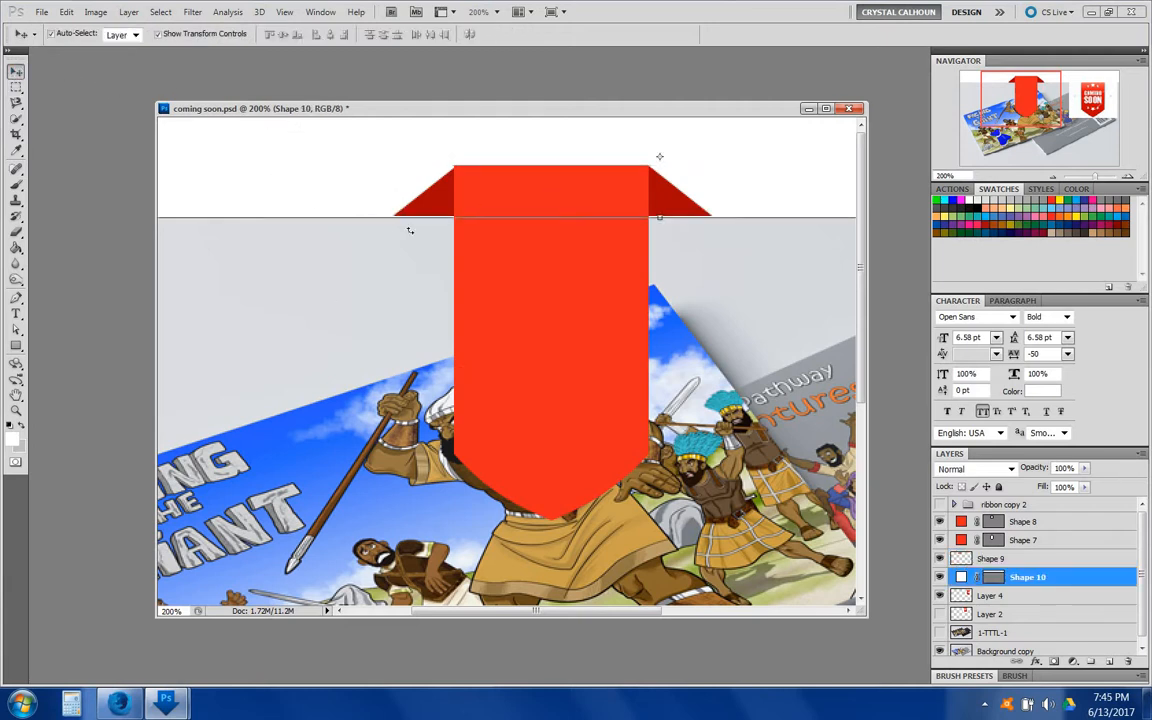
double_click(1108, 585)
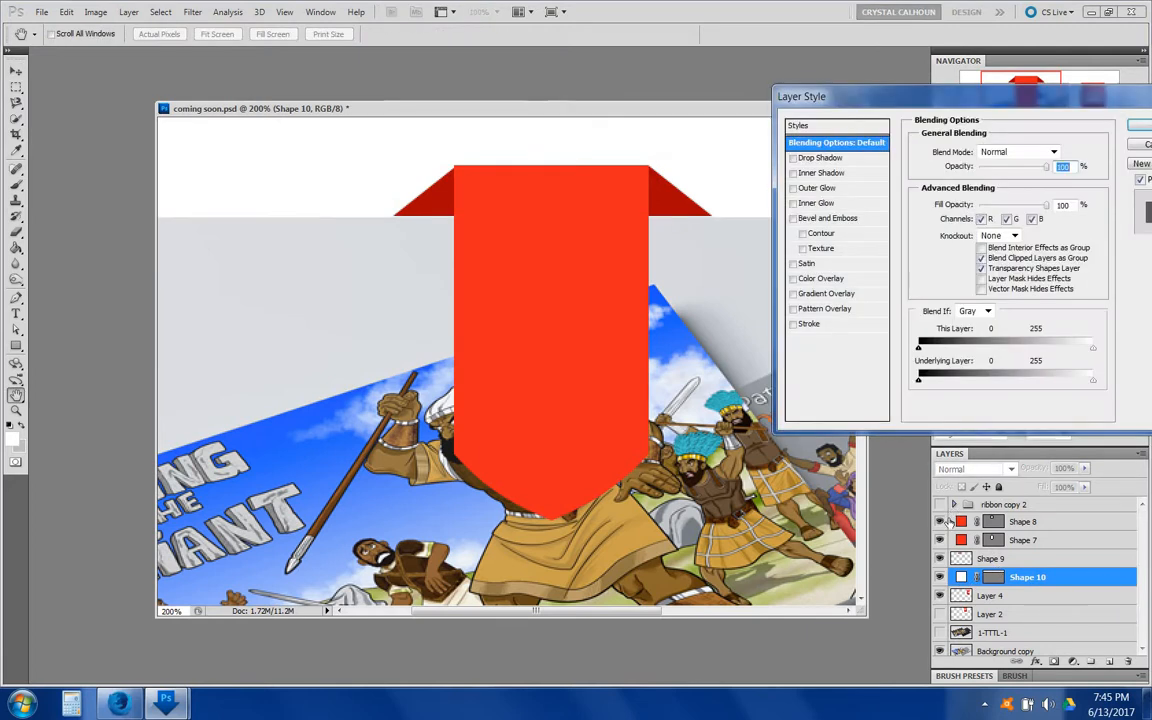
left_click(794, 325)
left_click(826, 324)
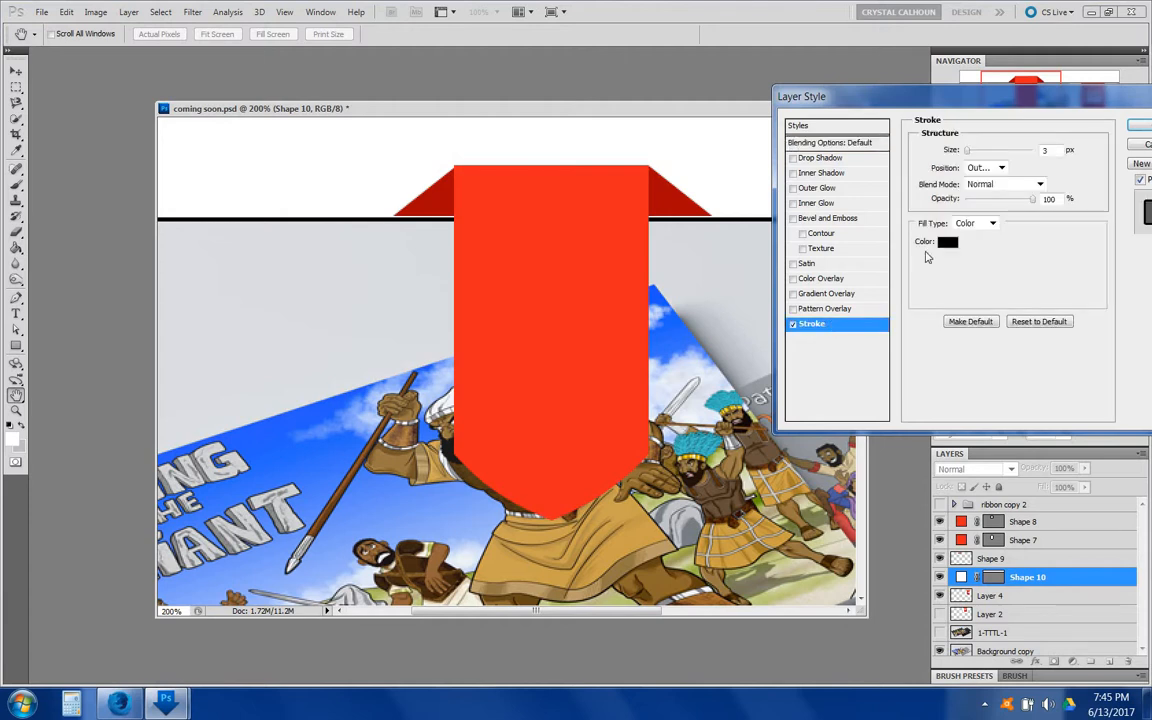
- Set the white band's stroke color to neutral gray aaaaaa
left_click(947, 241)
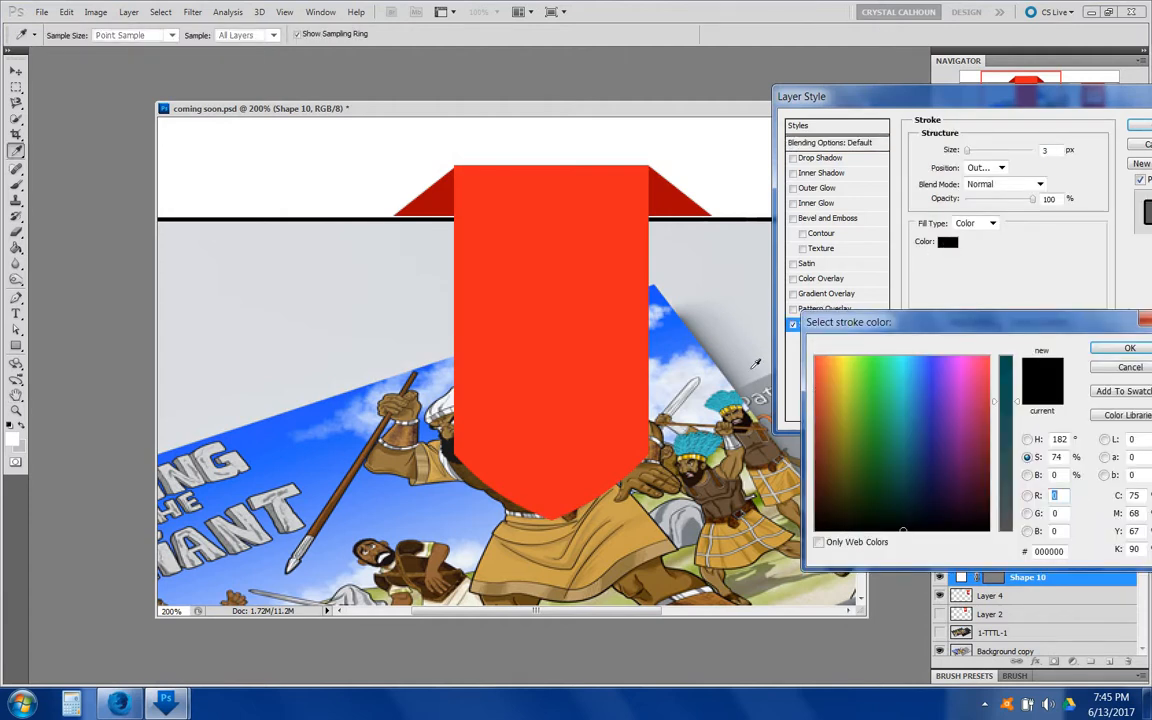
left_click(676, 350)
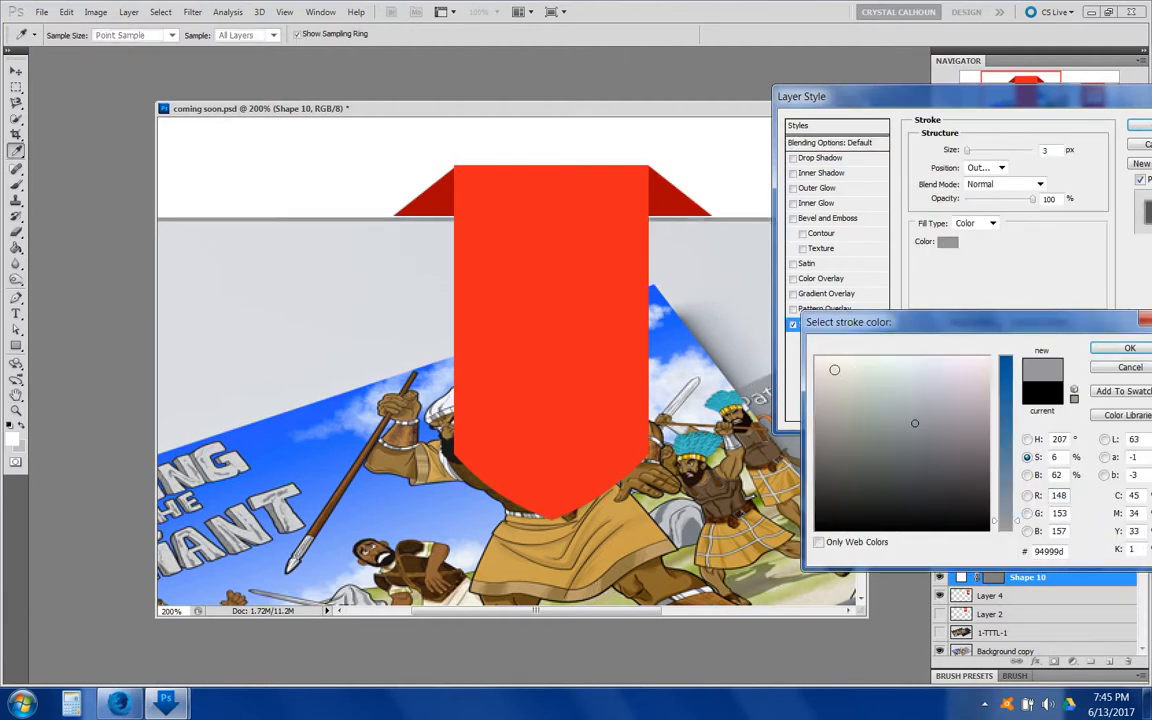
mouse_move(864, 388)
left_mouse_down()
mouse_move(757, 389)
mouse_move(869, 391)
mouse_move(776, 376)
left_mouse_up()
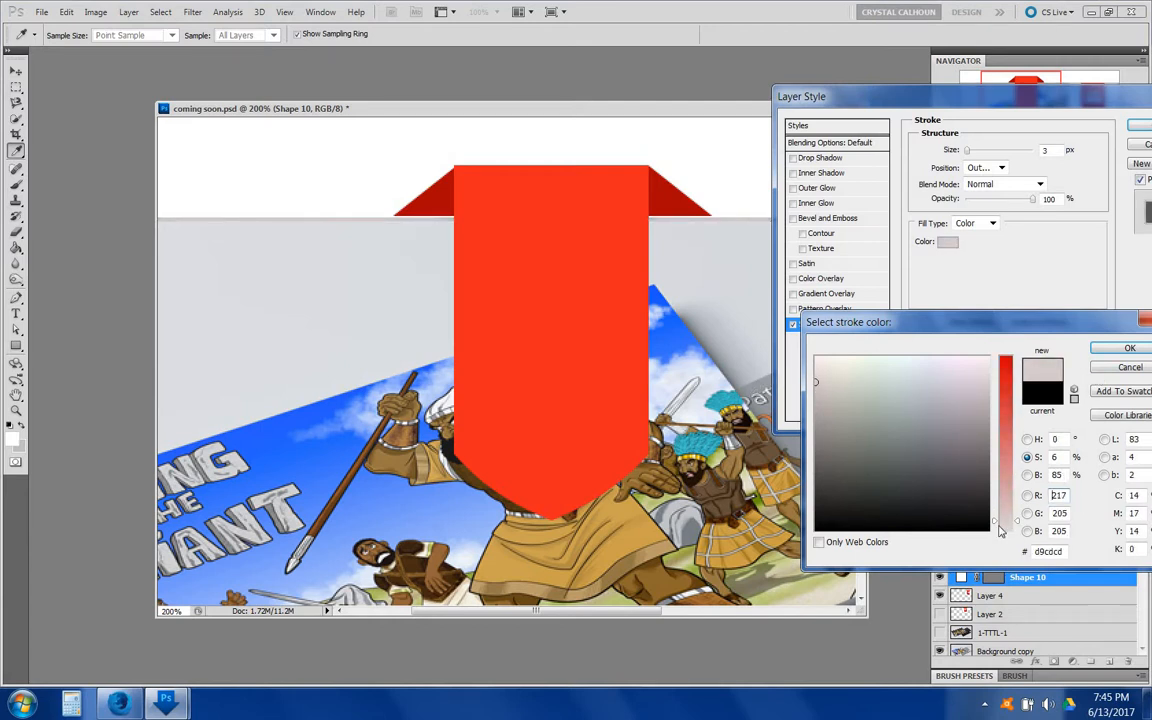
left_click_drag(996, 524, 995, 534)
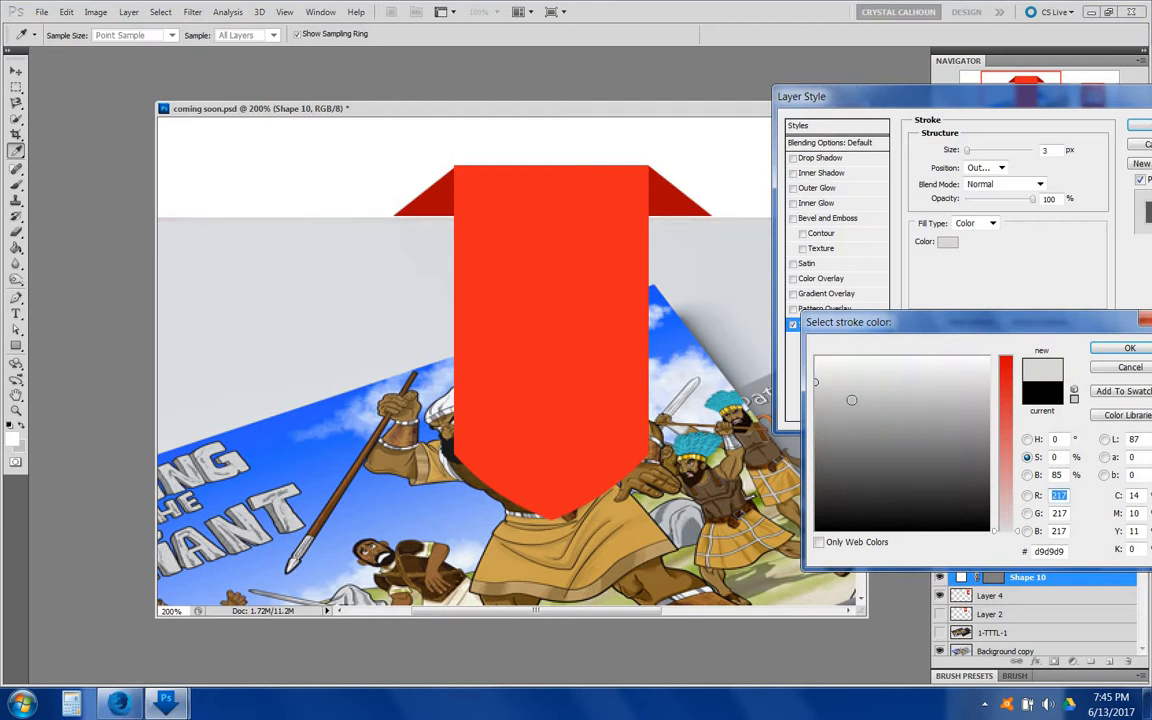
left_click_drag(814, 384, 815, 416)
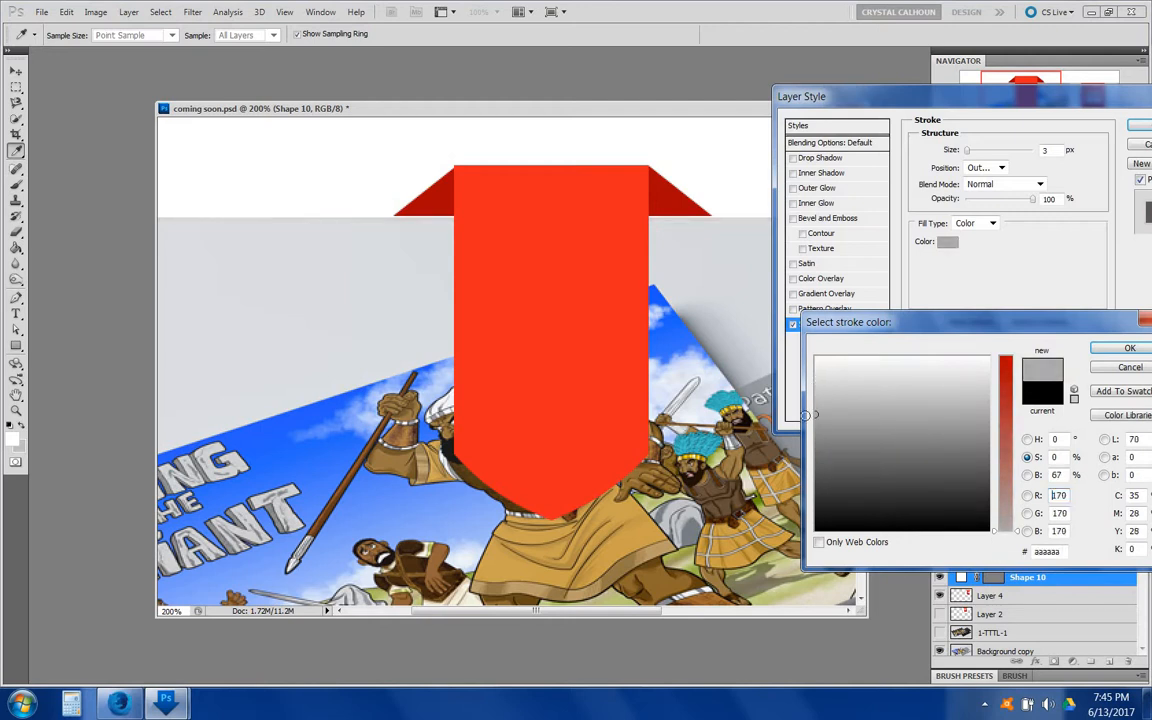
left_click(1104, 352)
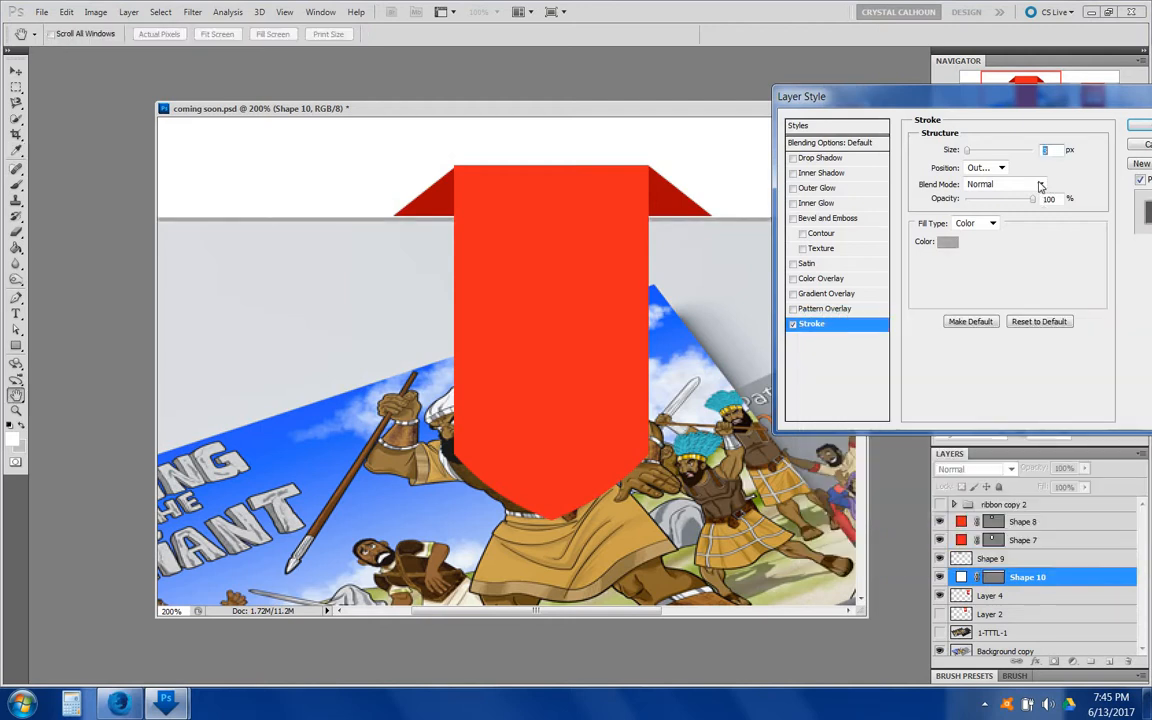
- Set the white band's stroke size to 1 px, apply the layer style and deselect the band
left_click_drag(966, 153, 964, 155)
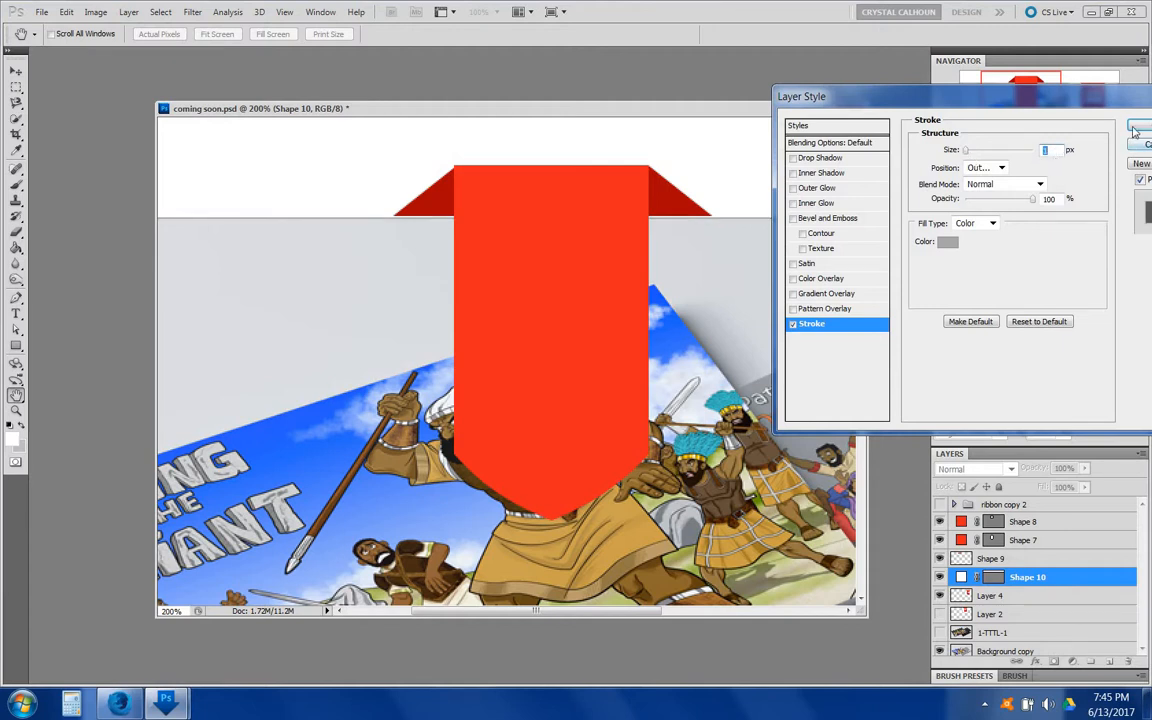
key("Return")
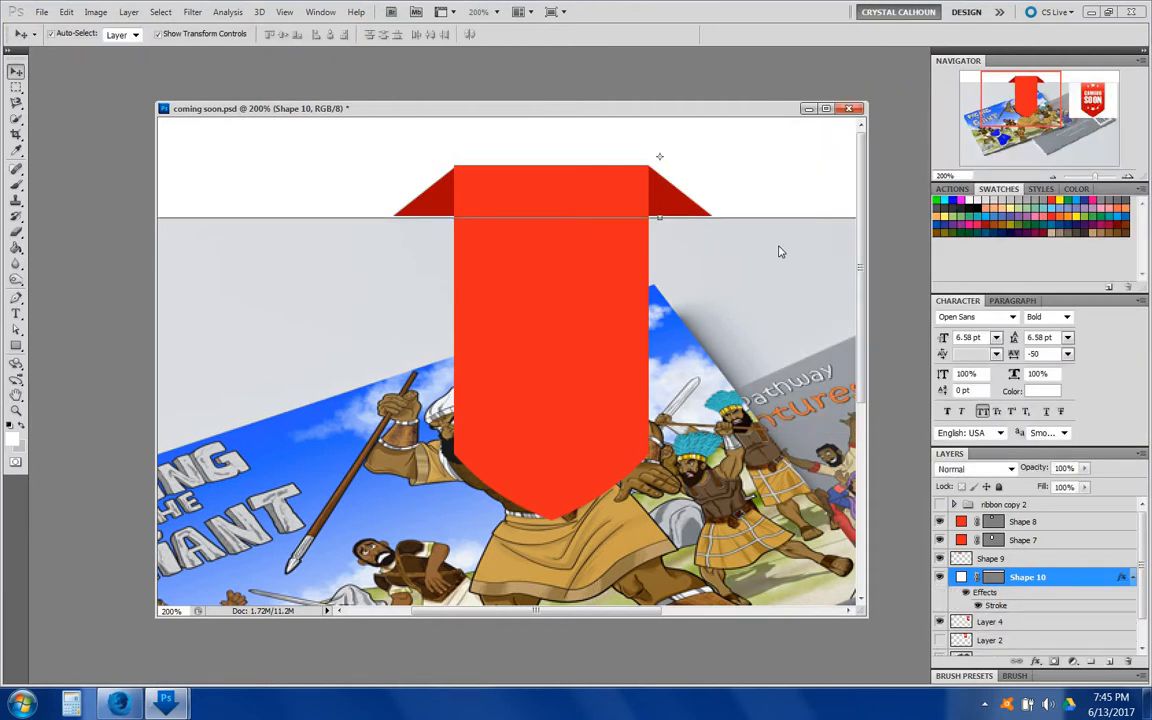
left_click(720, 270)
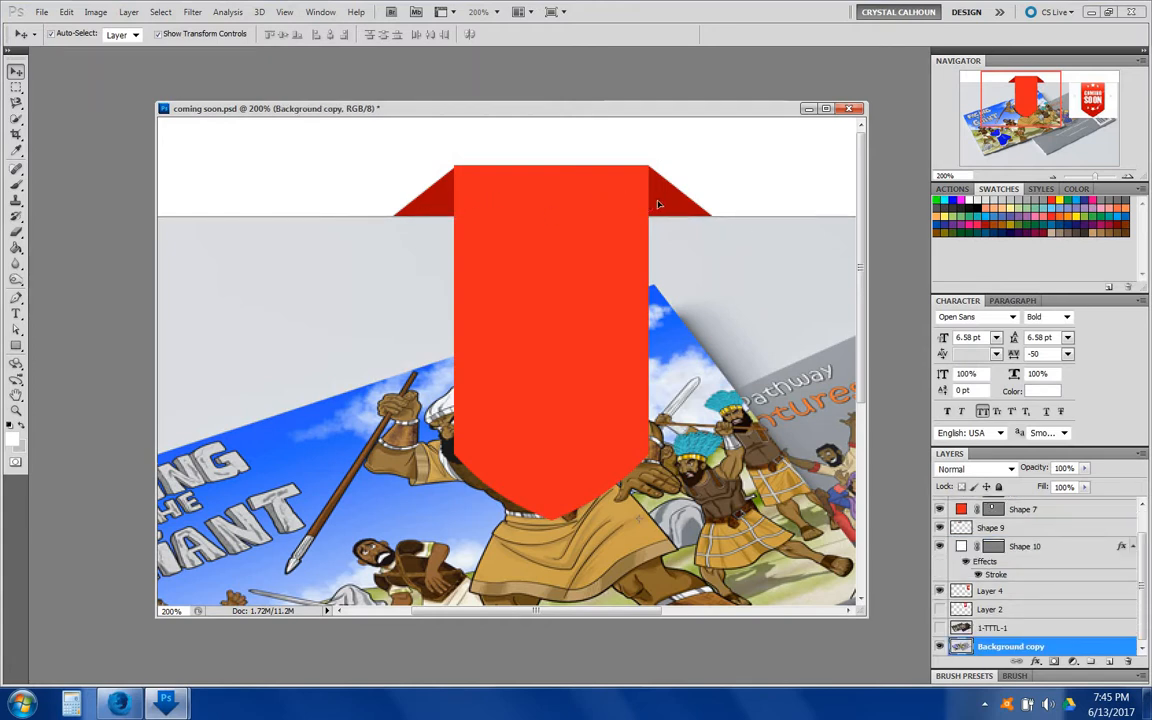
- Merge the two red ribbon shape layers, Shape 8 and Shape 7, into a single layer
left_click(1053, 180)
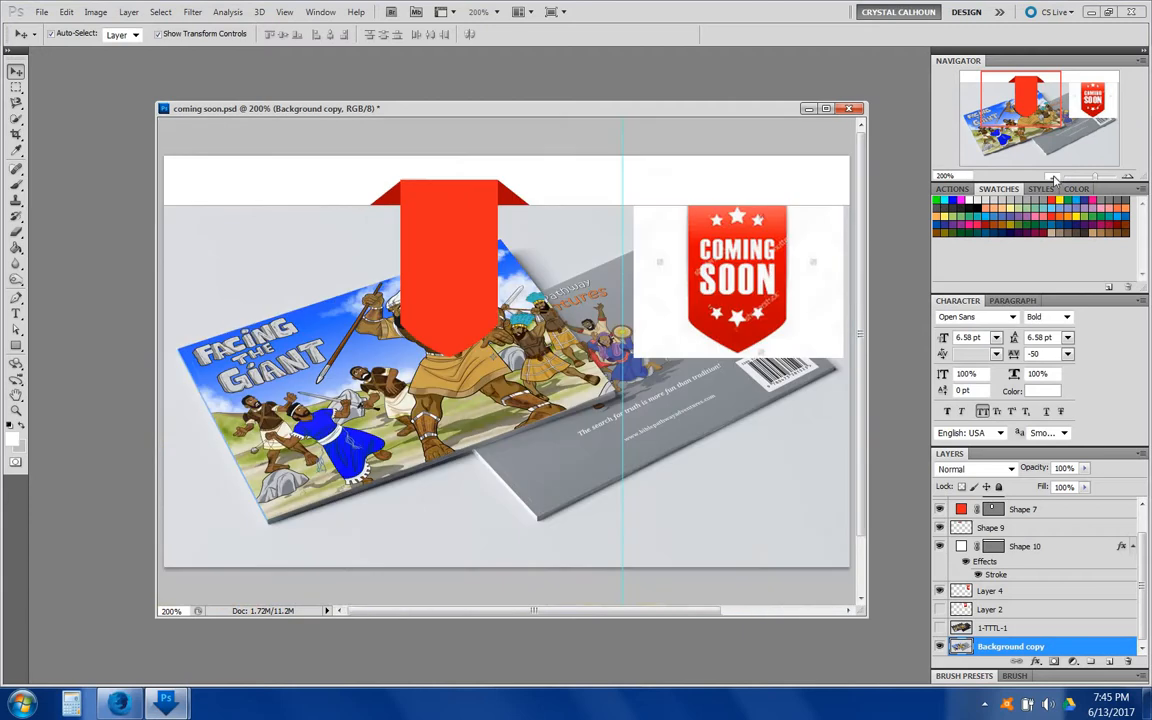
left_click(434, 203)
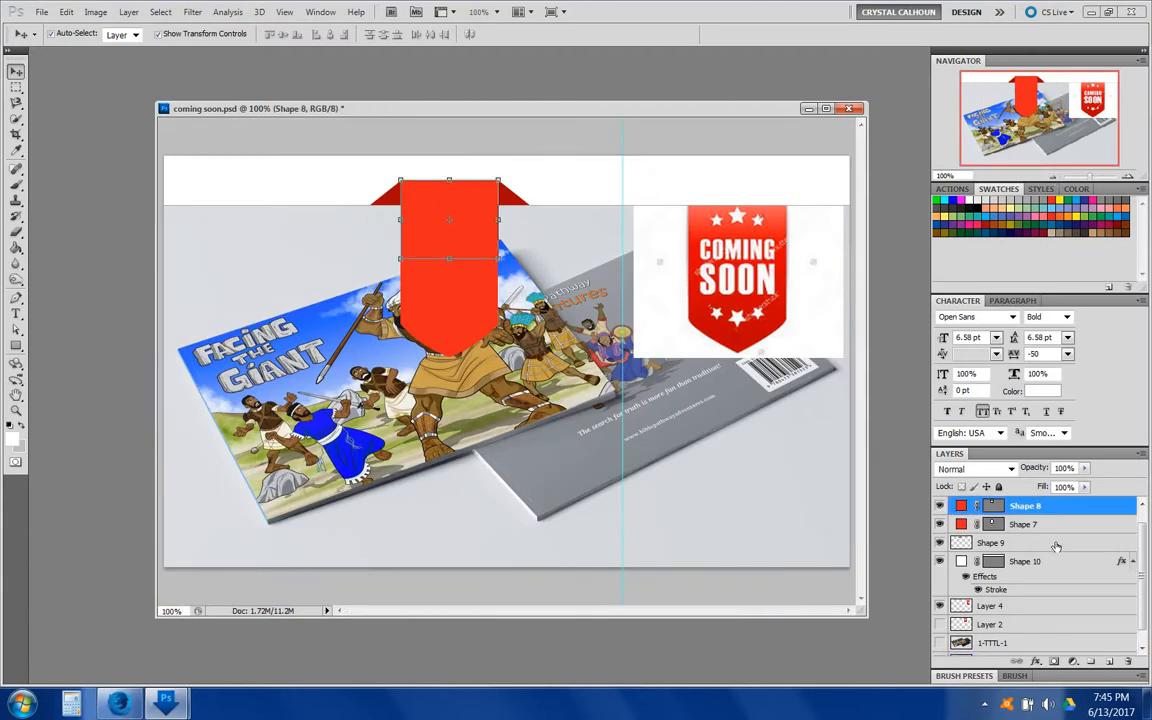
scroll(1050, 558, "up", 1)
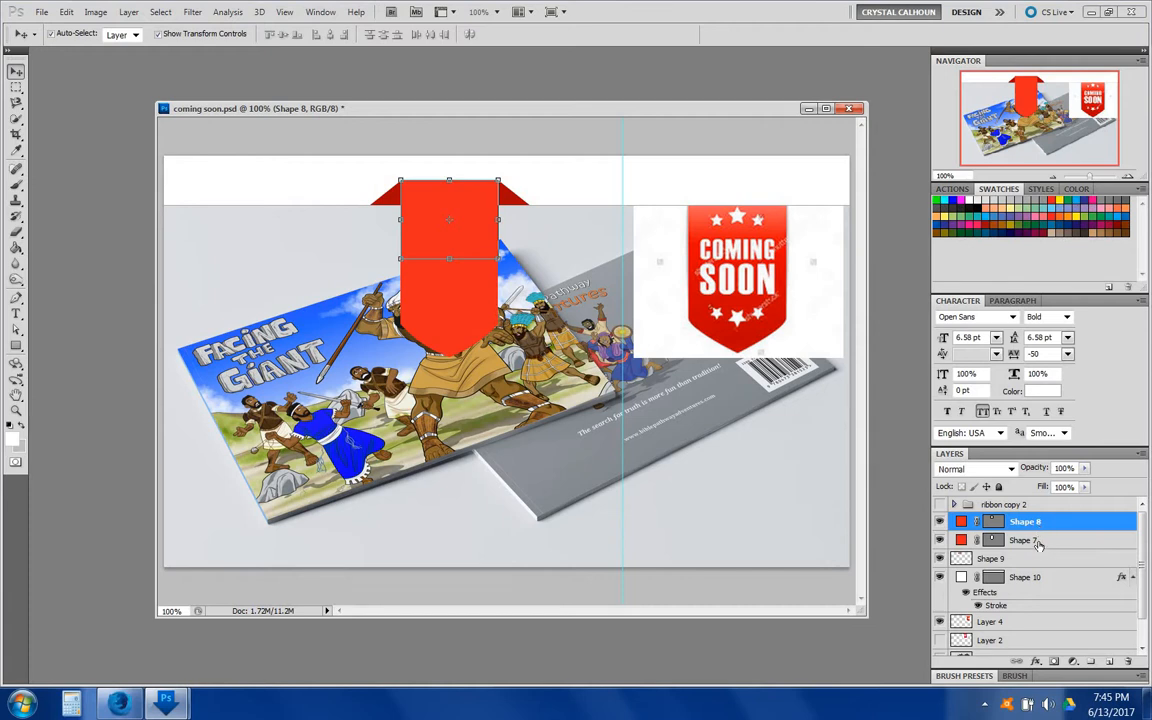
left_click(1040, 540, "shift")
right_click(966, 532)
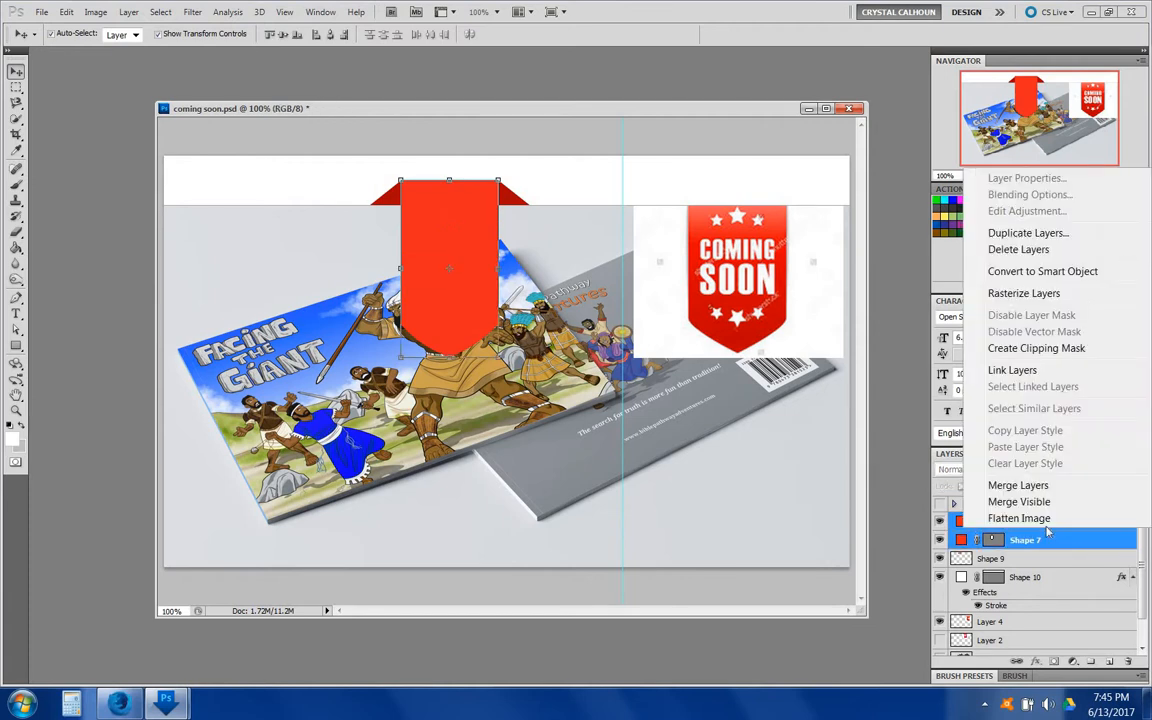
left_click(1010, 486)
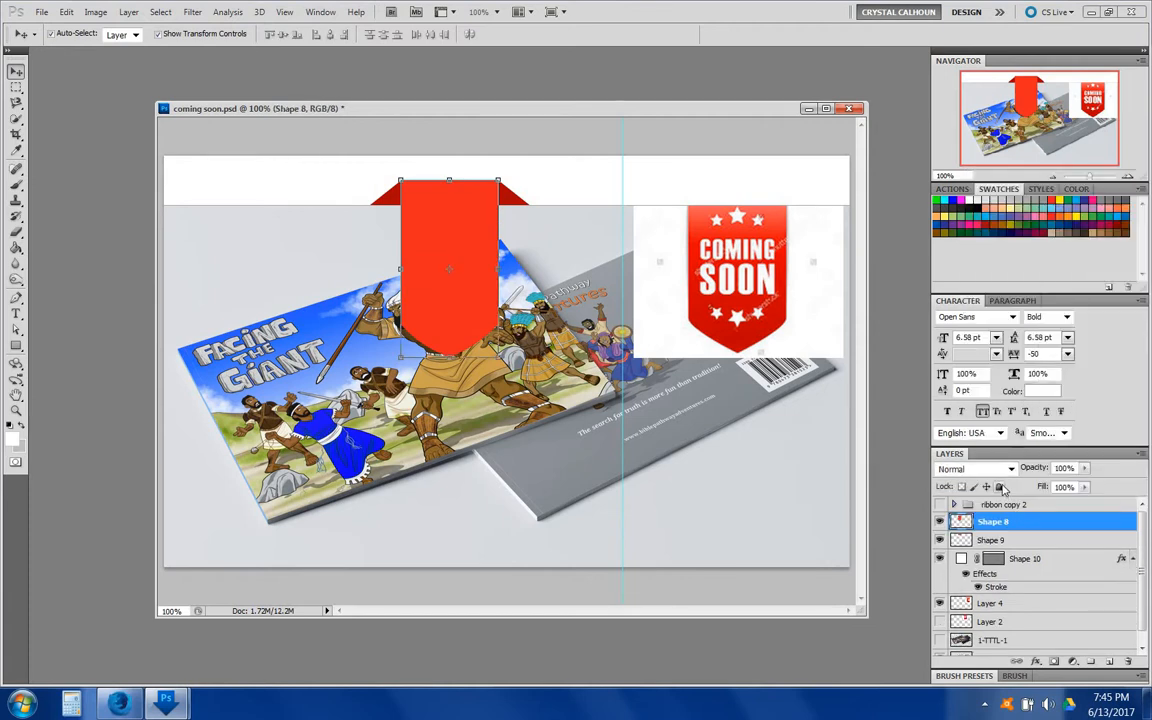
- Add a Gradient Overlay effect to the merged red ribbon layer
double_click(1049, 527)
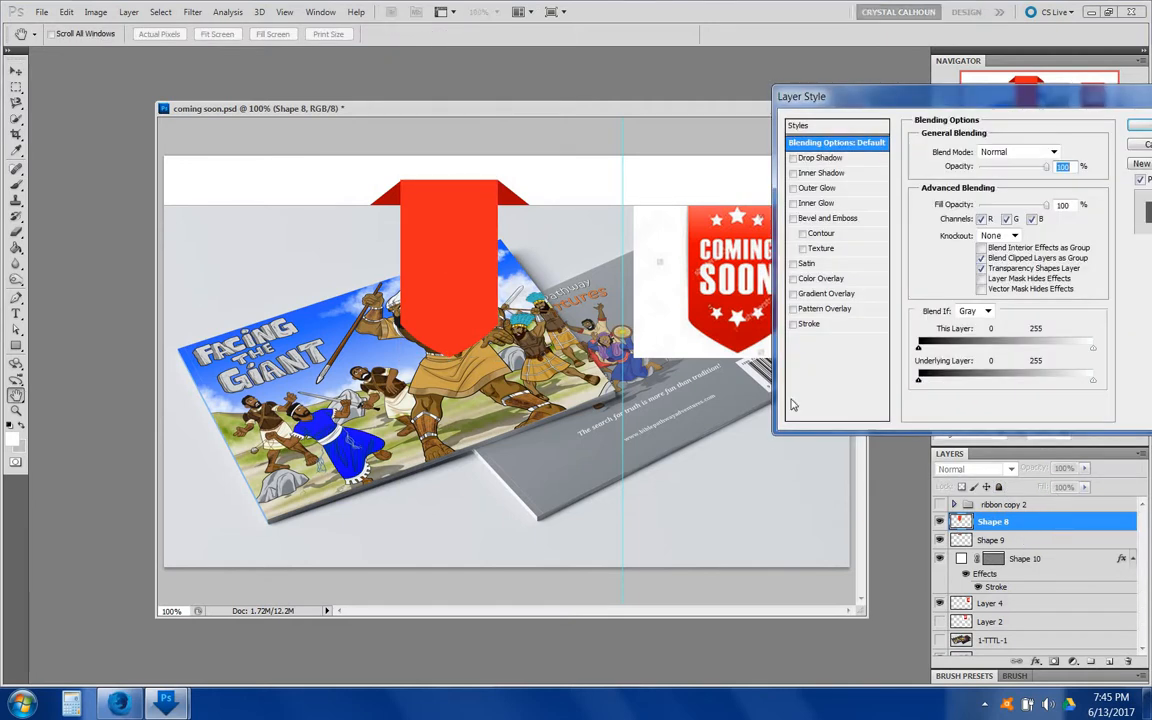
left_click(826, 294)
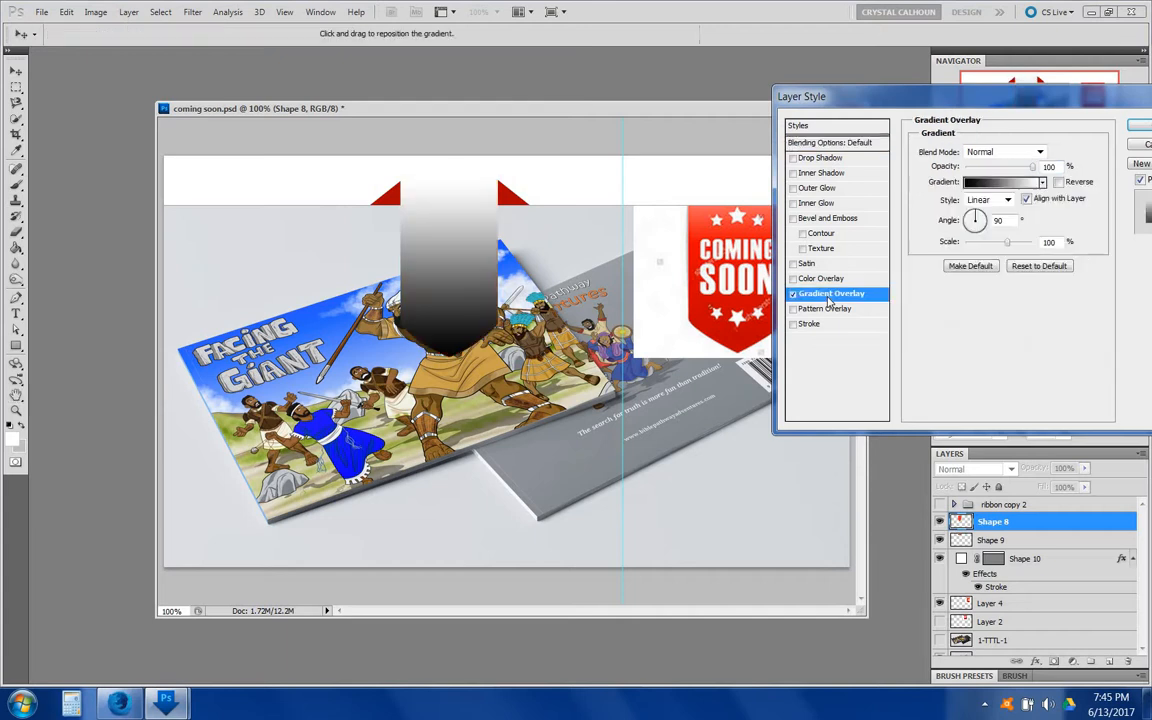
left_click_drag(722, 224, 212, 180)
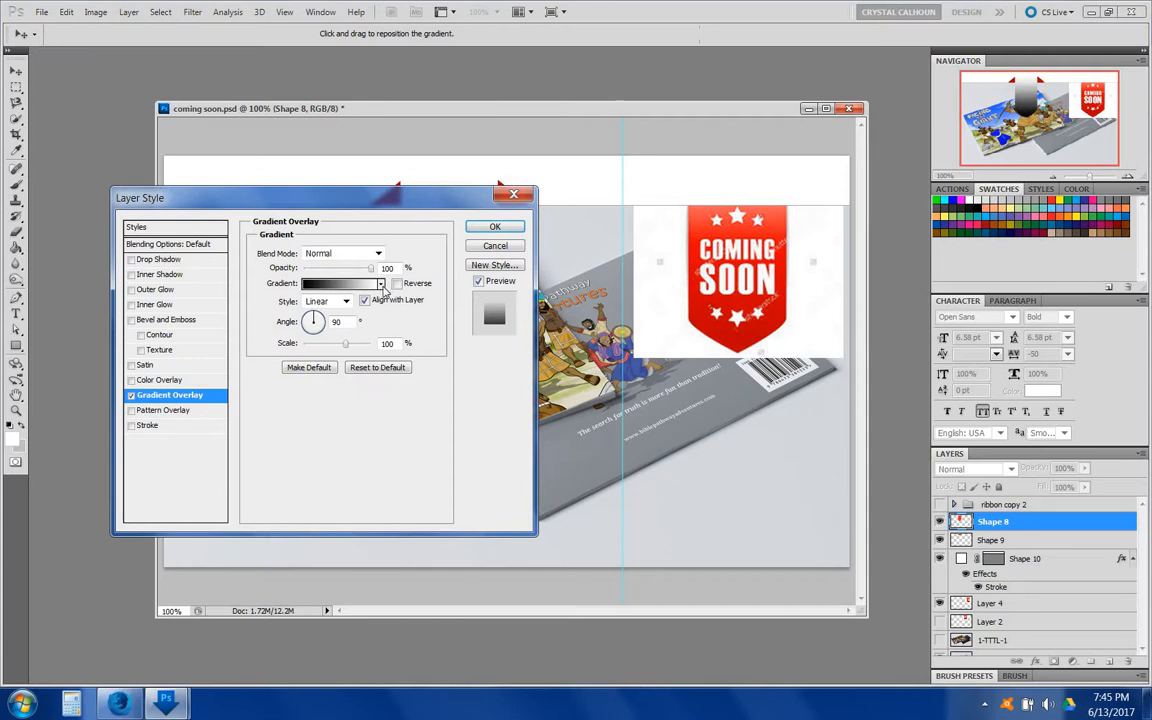
- Try one of the saved red gradient presets on the ribbon's overlay
left_click(381, 284)
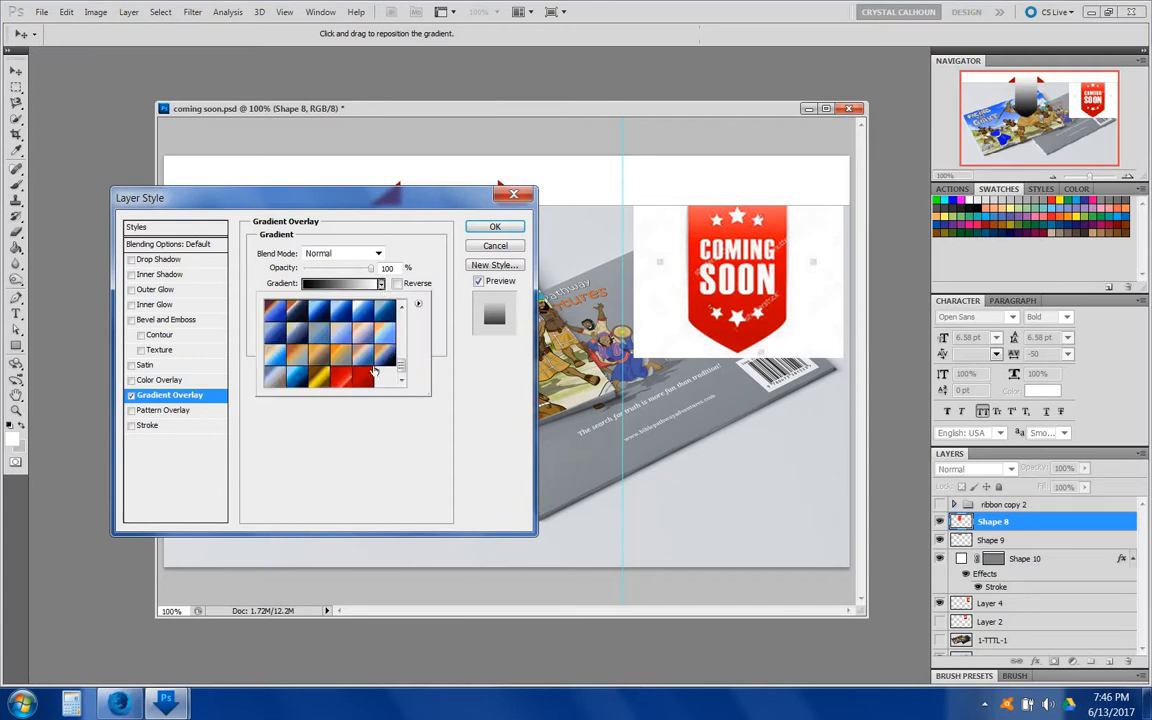
left_click(340, 382)
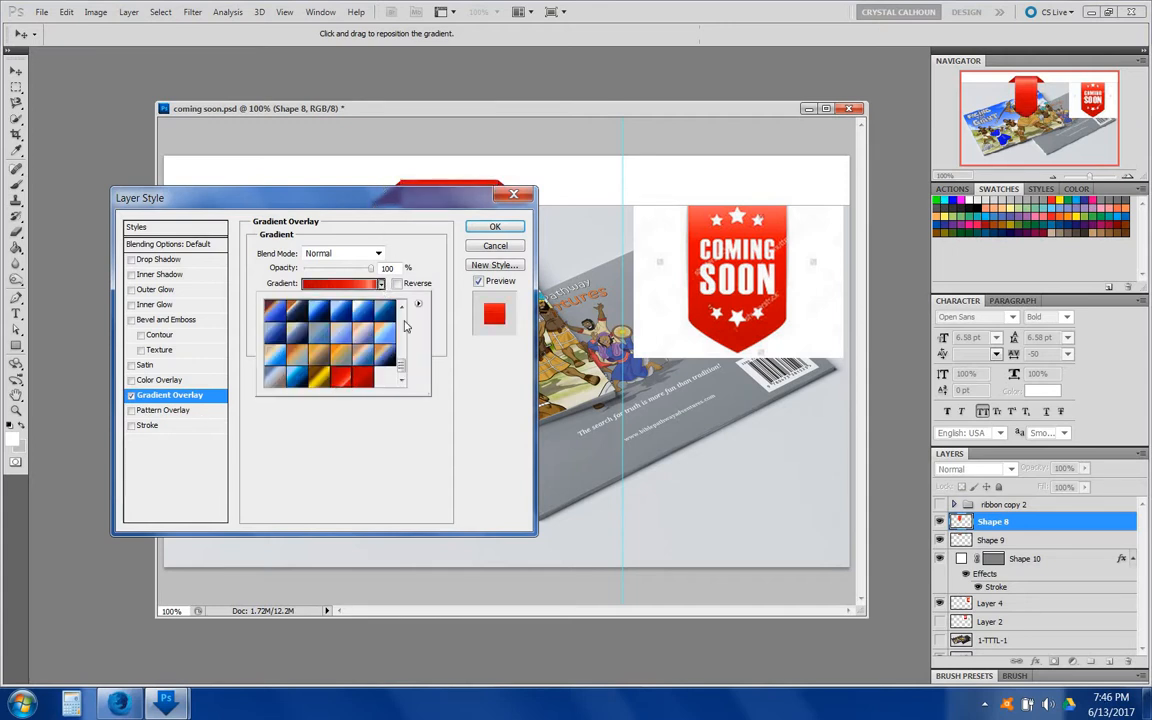
left_click(381, 284)
left_click_drag(425, 202, 763, 376)
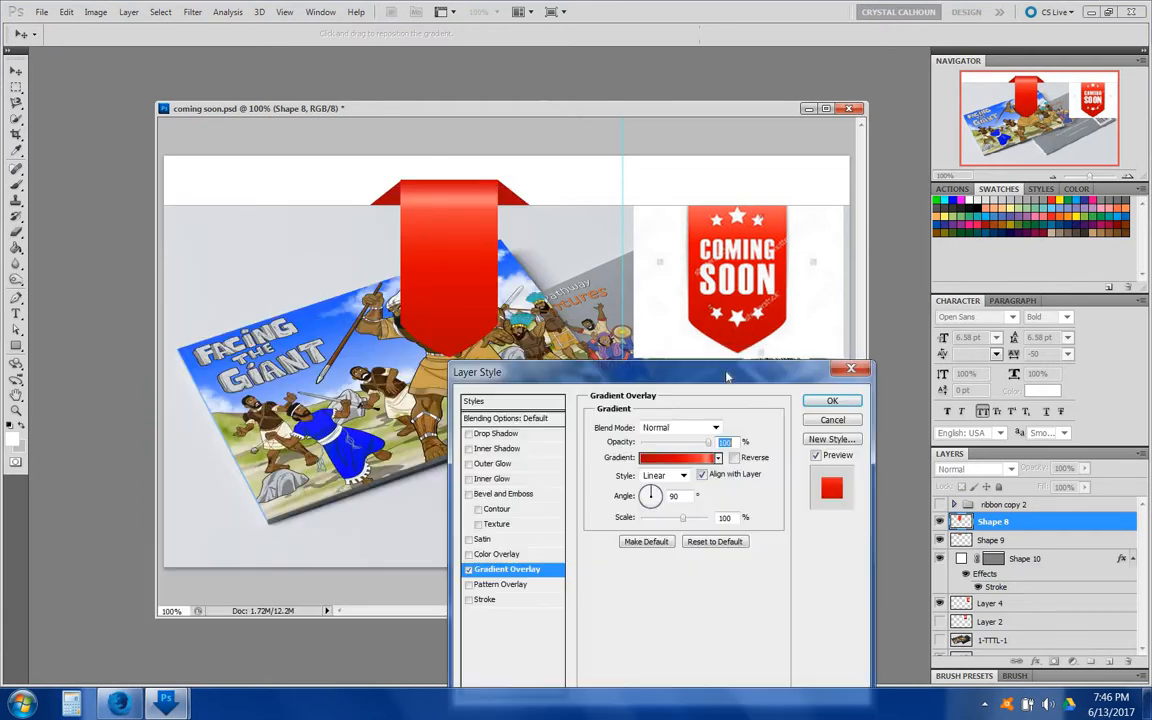
- Change the ribbon's overlay to the Foreground to Background gradient and open it for editing
left_click(718, 458)
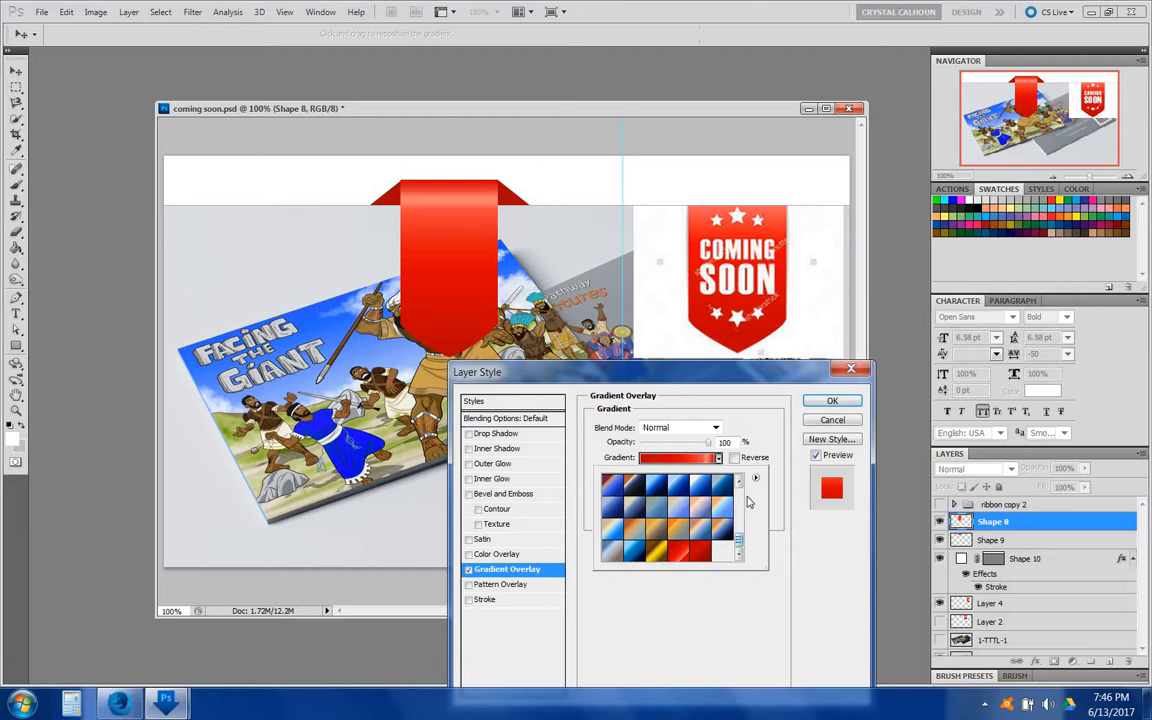
left_click(617, 485)
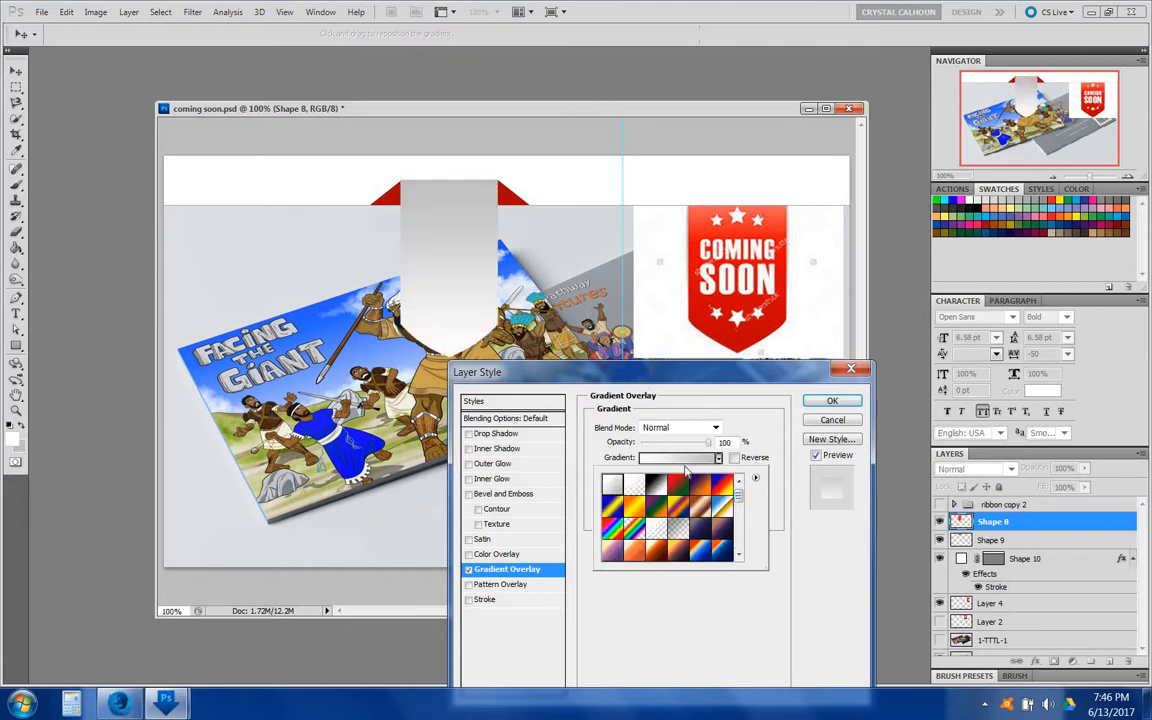
left_click(771, 445)
left_click(657, 460)
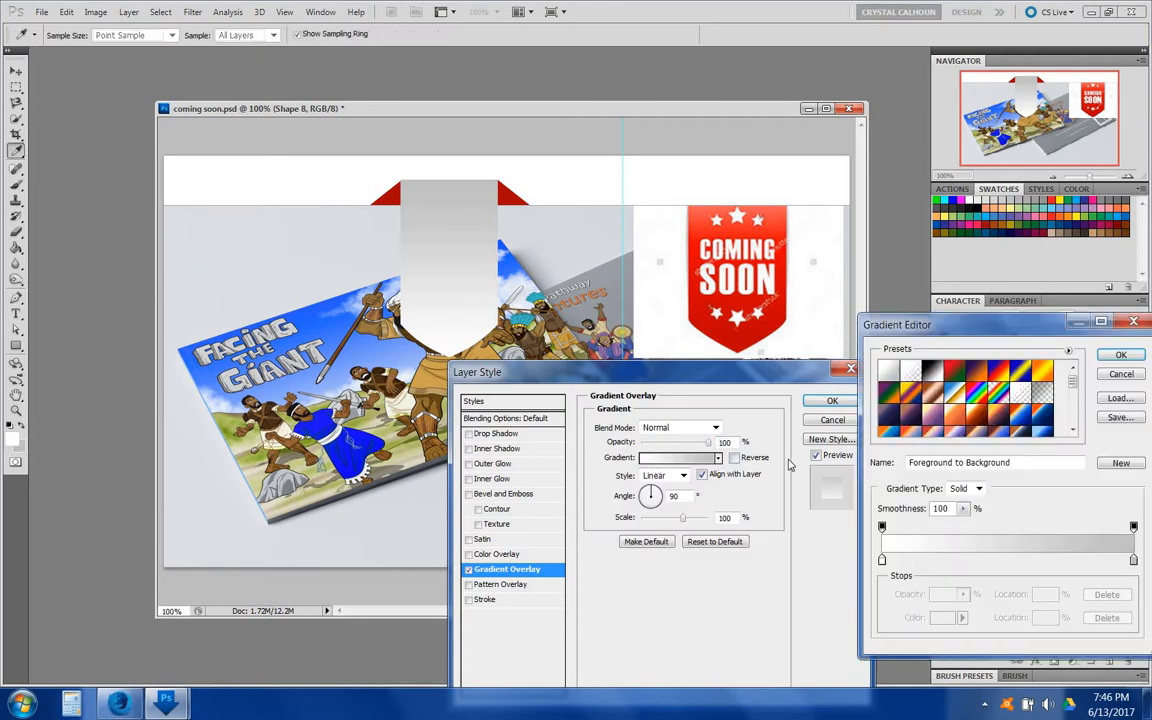
left_click_drag(900, 324, 138, 355)
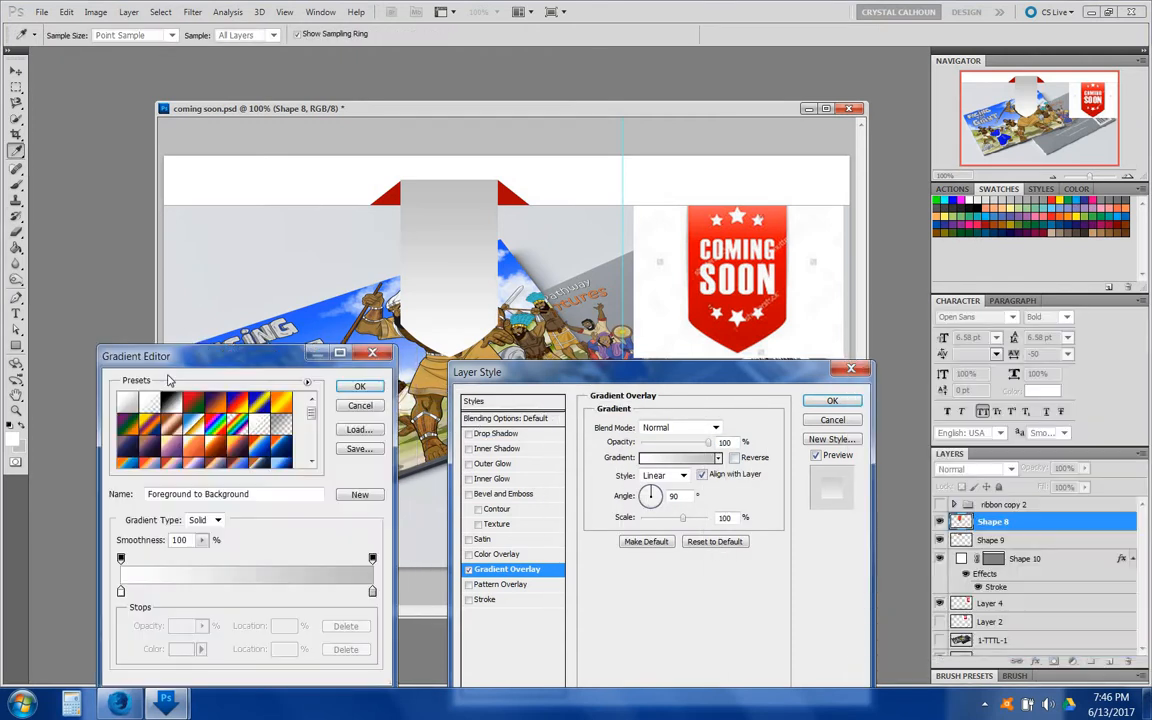
- Set the gradient's 0% color stop to dark red c40f09, sampled from the pointed tip of the reference banner
left_click(121, 592)
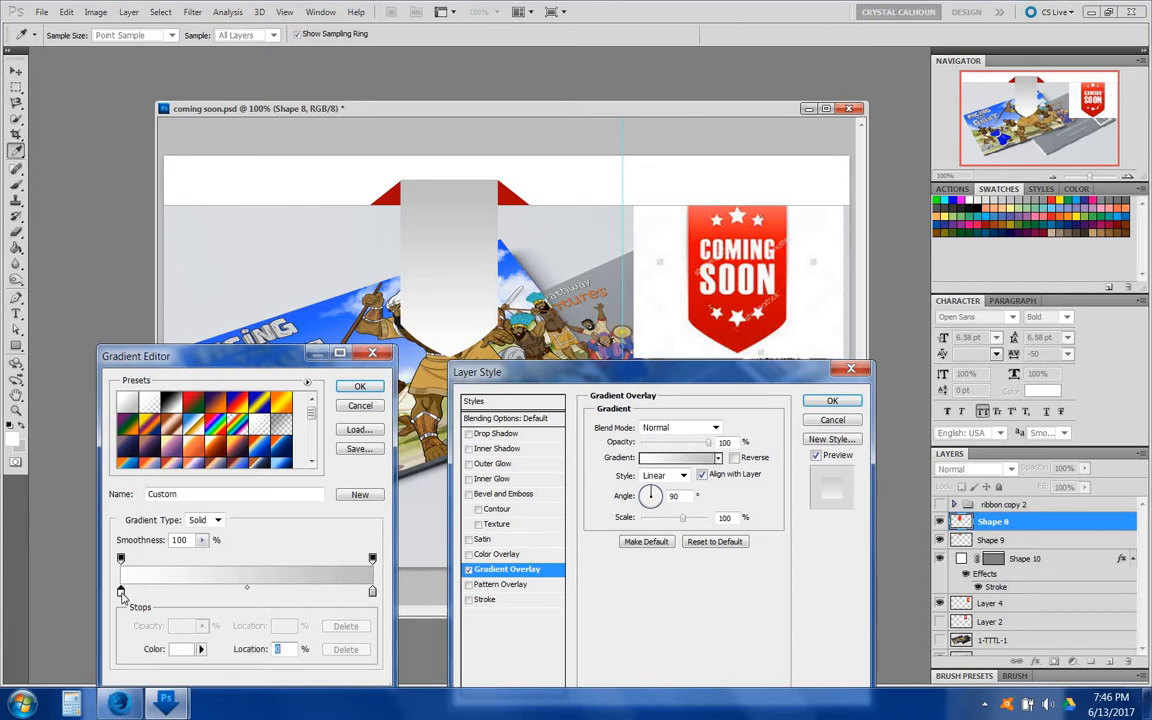
double_click(121, 592)
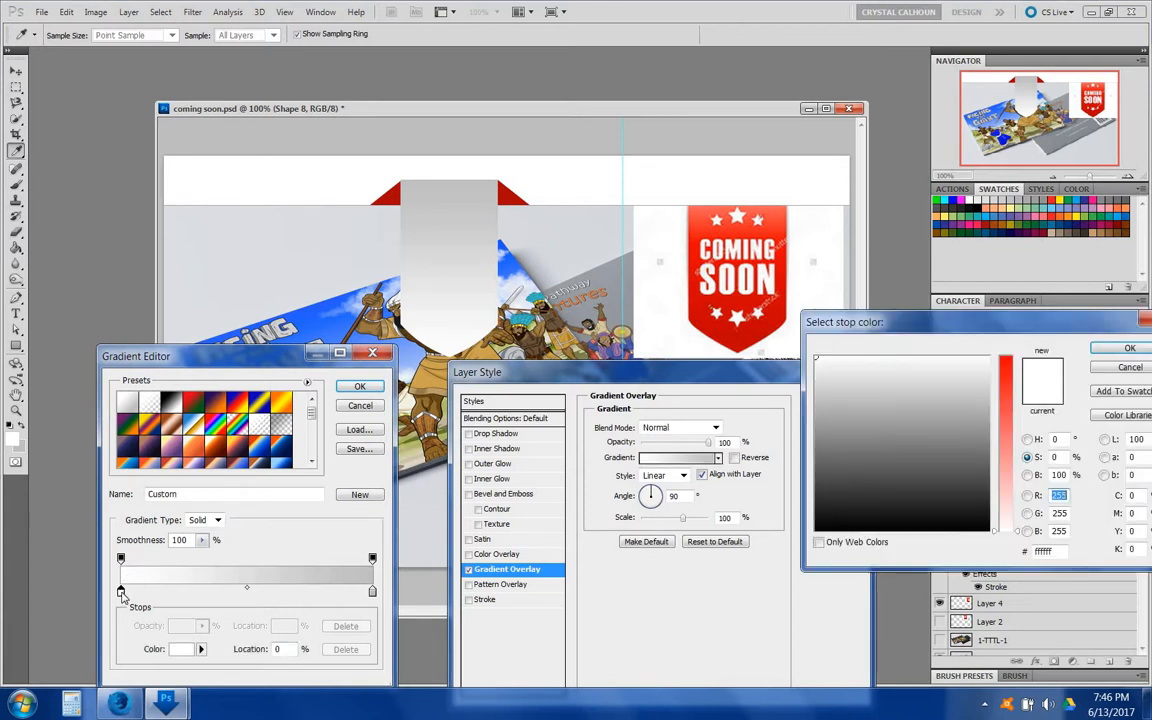
left_click(740, 344)
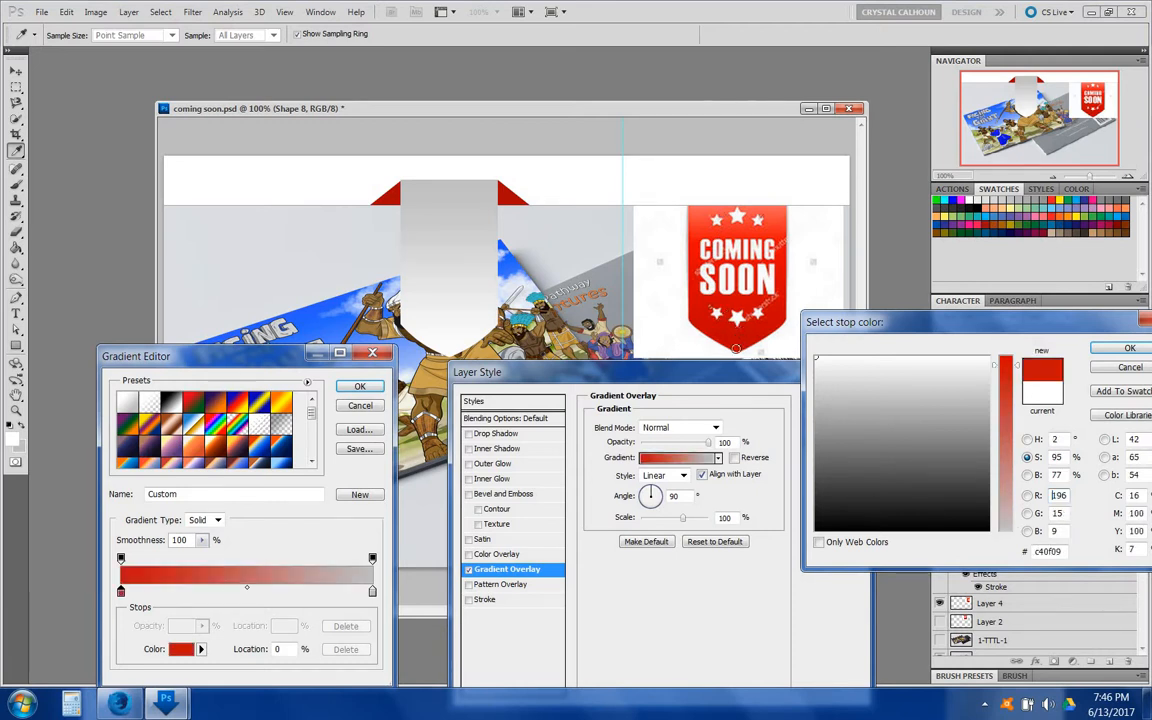
left_click(1128, 350)
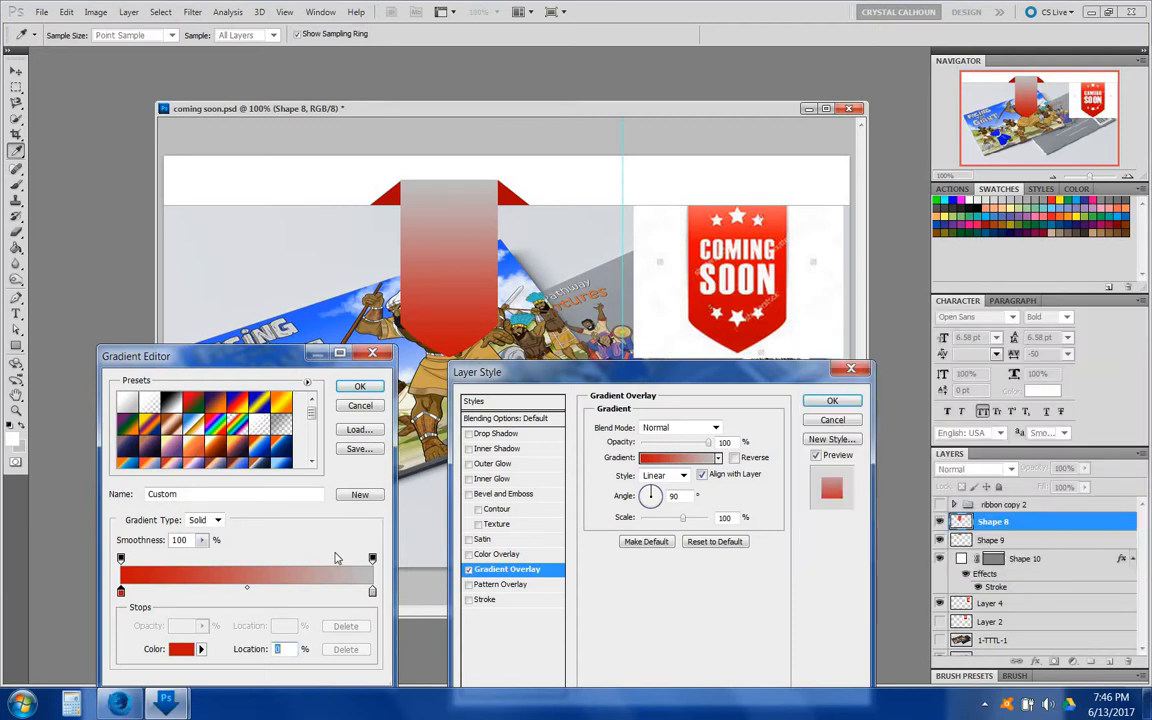
- Set the gradient's 100% color stop to light red f85d55, sampled from the upper edge of the reference banner
left_click(372, 592)
left_click(181, 650)
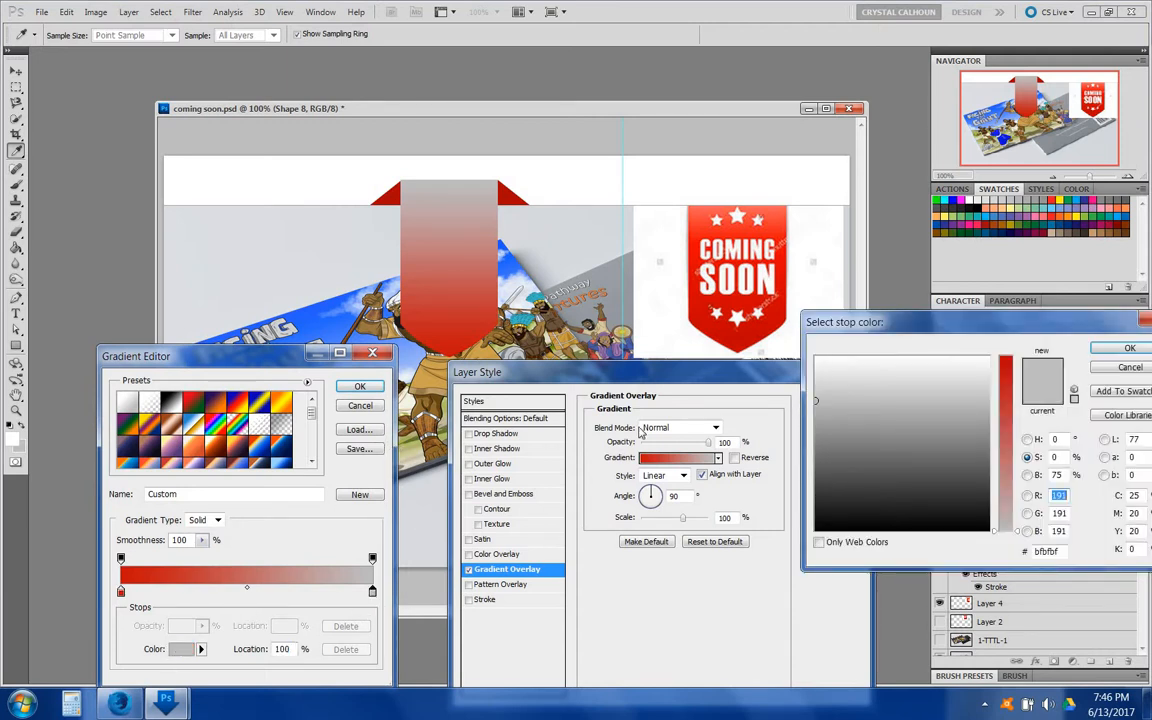
left_click_drag(776, 320, 628, 367)
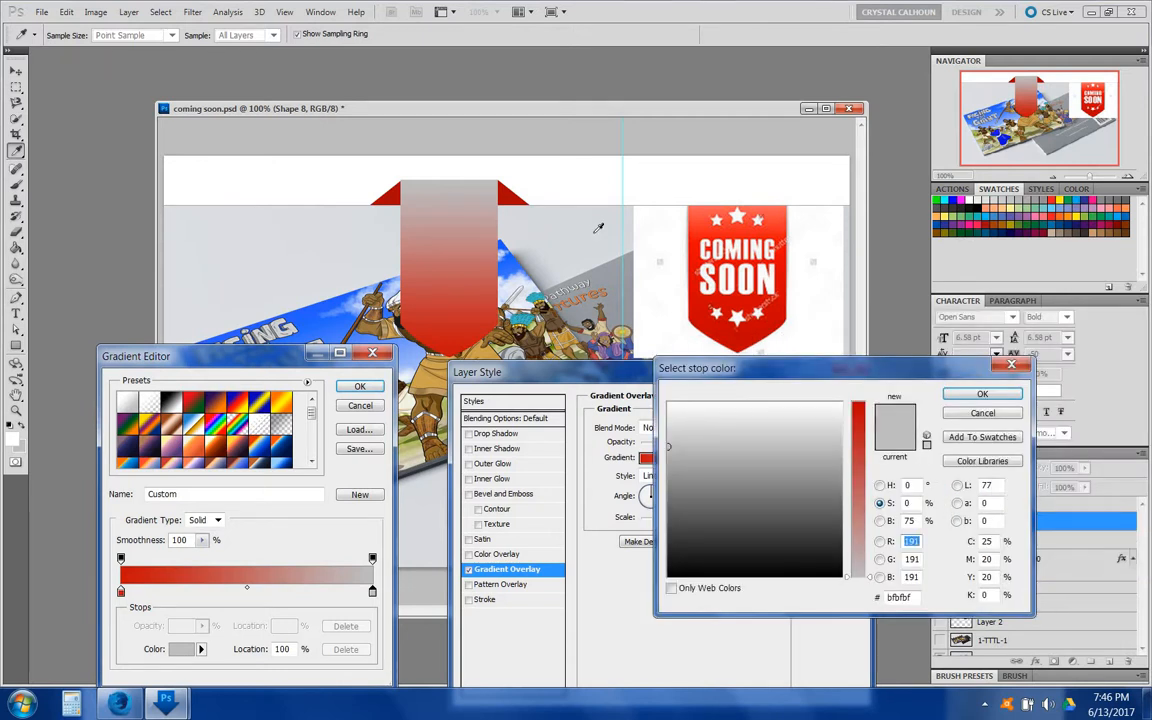
left_click(699, 209)
left_click(982, 393)
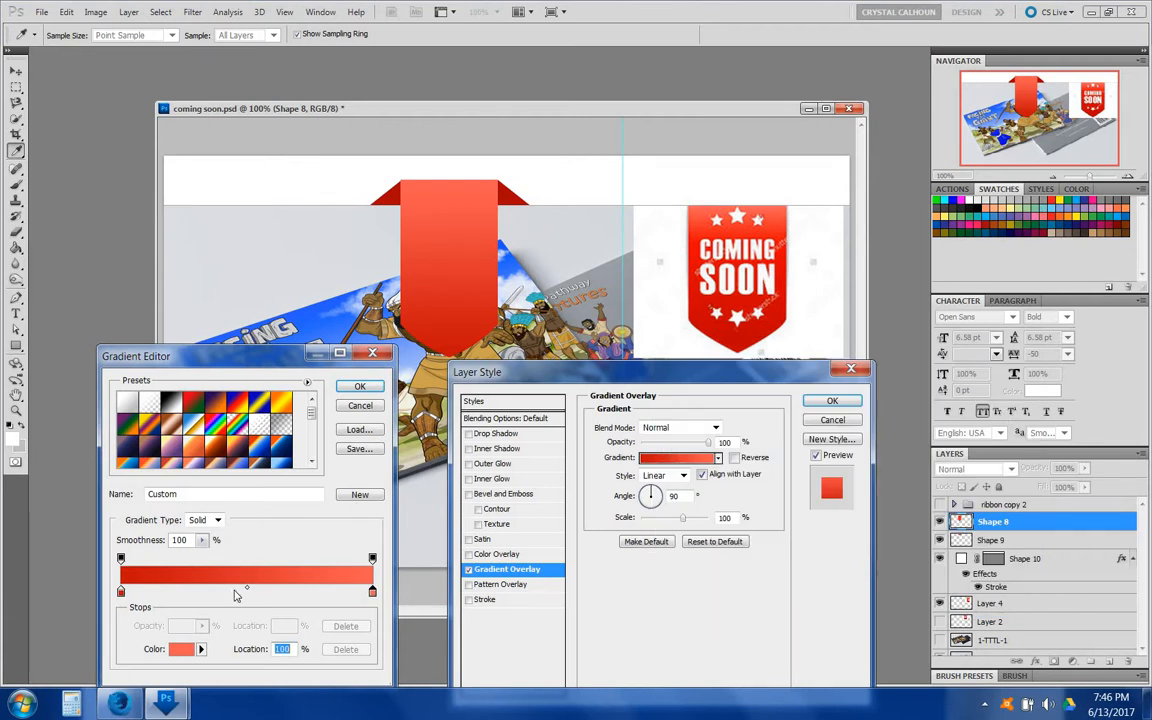
- Add a color stop at 45% and set it to bright red de0601, sampled from the reference banner
left_click(234, 594)
left_click(181, 649)
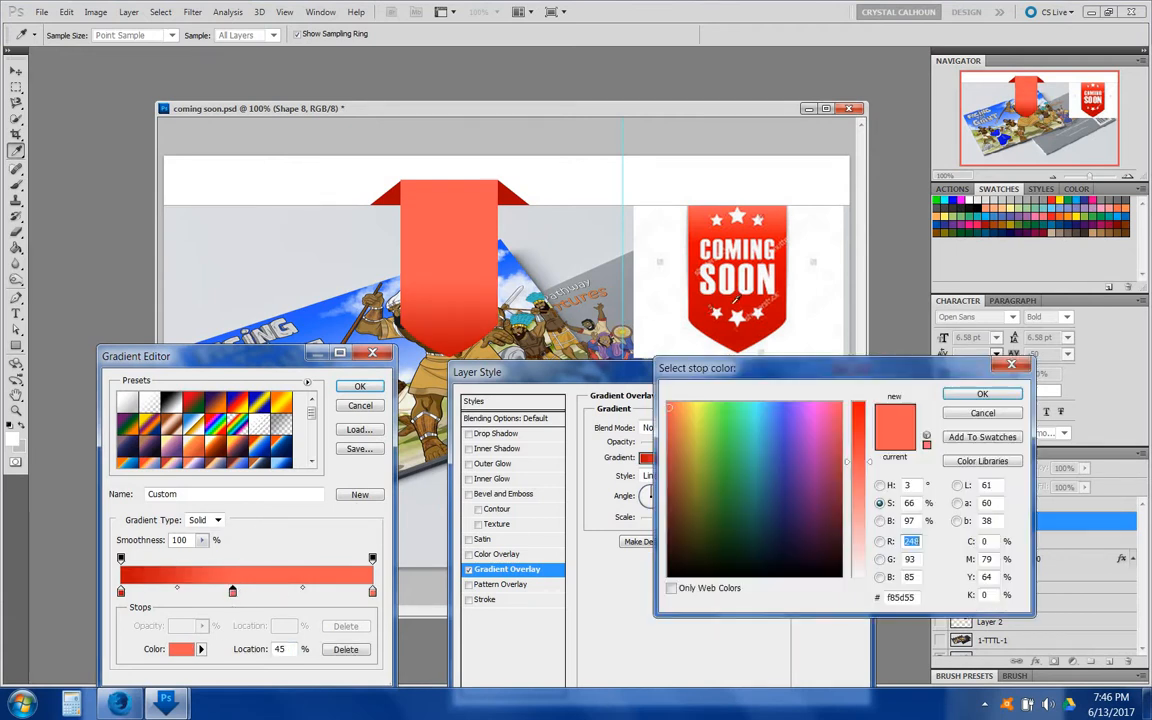
left_click(782, 256)
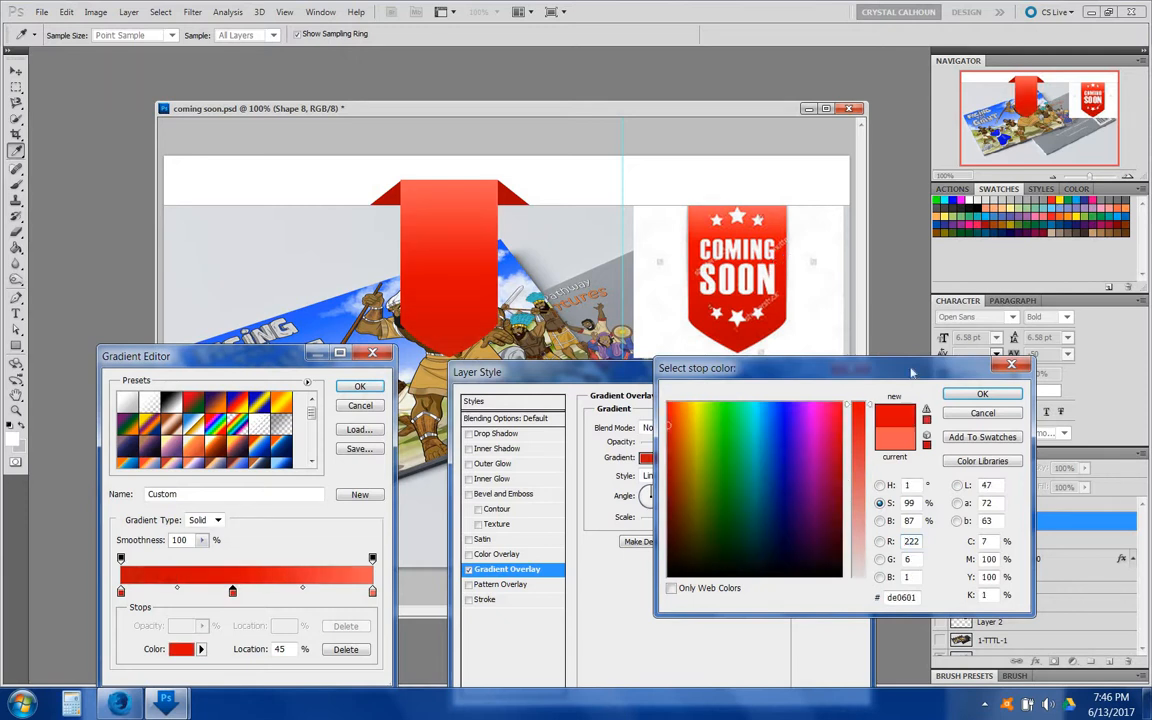
left_click(962, 390)
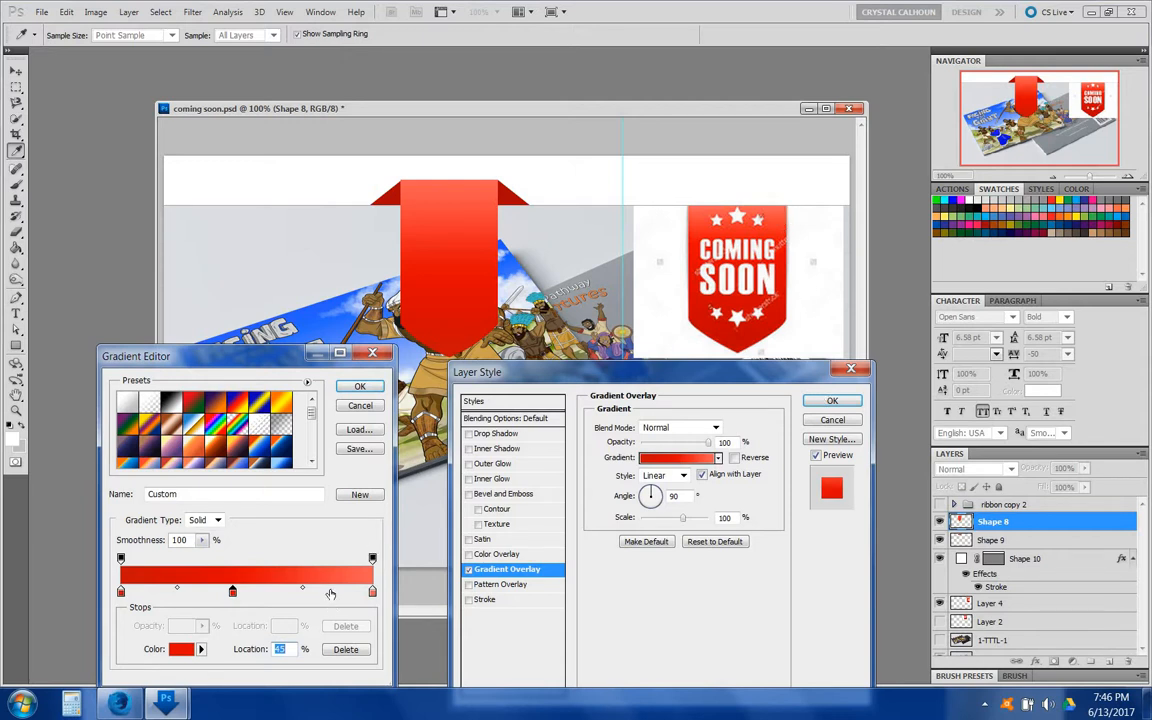
- Add a lighter red stop between the 45% and 100% stops, and shift the midpoint beside it to 18%
left_click_drag(331, 592, 316, 592)
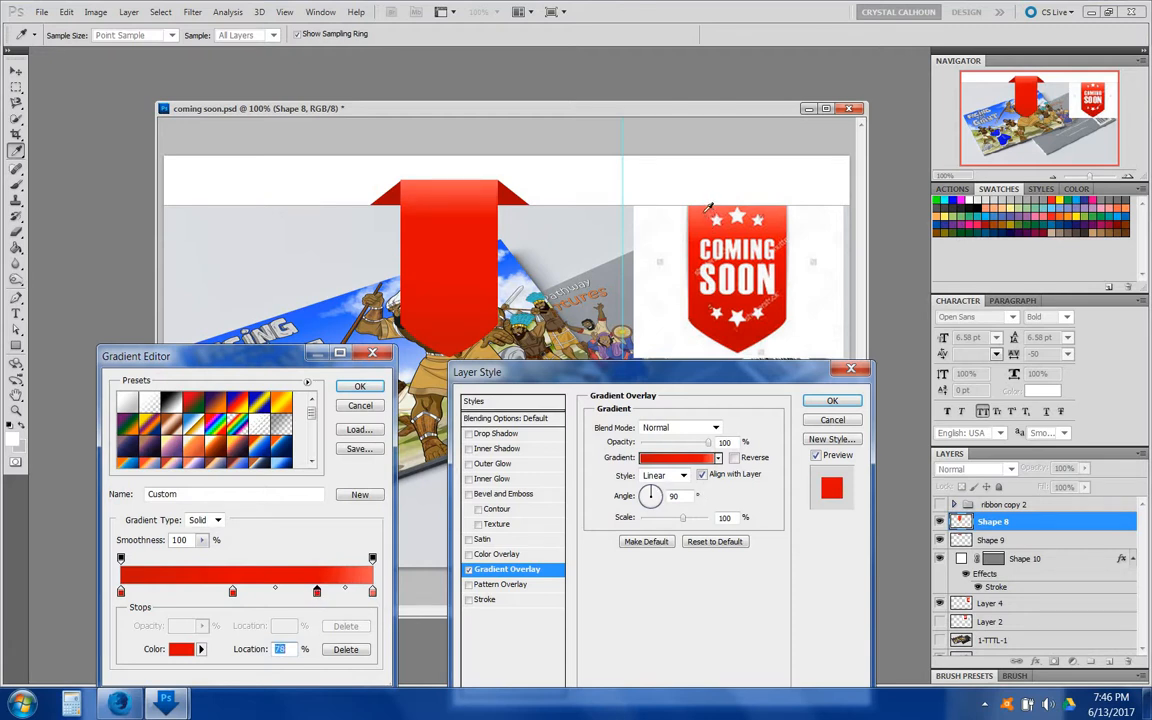
left_click(390, 202)
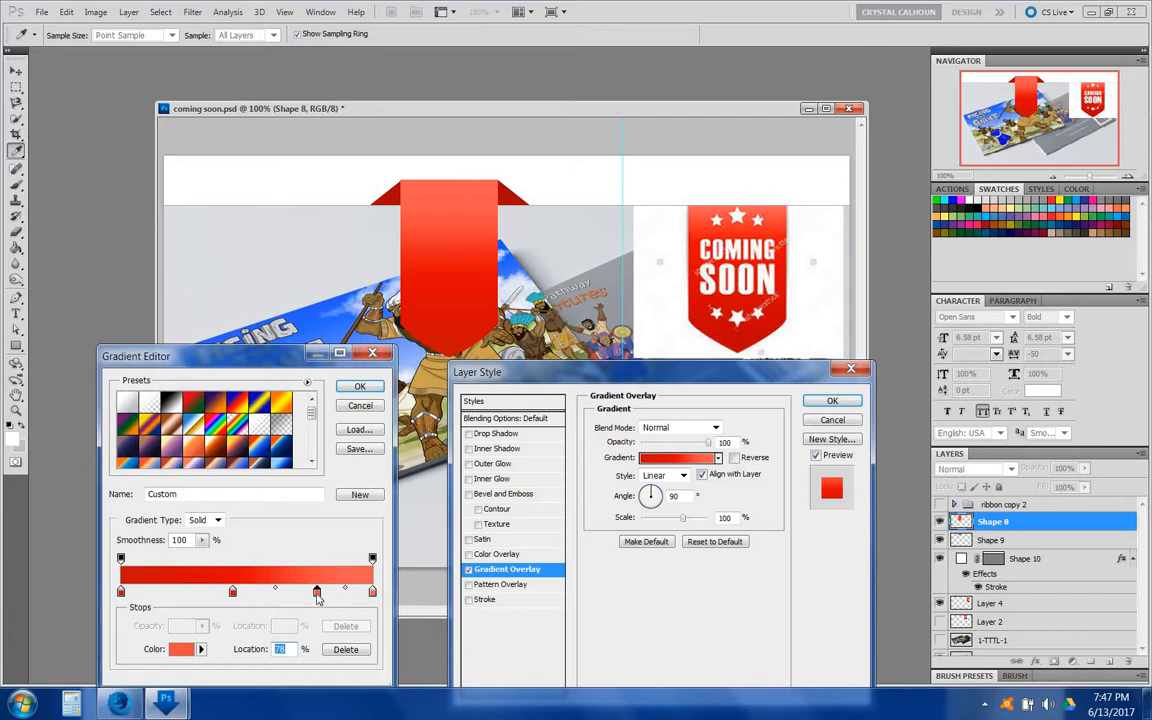
left_click_drag(316, 592, 327, 593)
left_click_drag(350, 590, 338, 590)
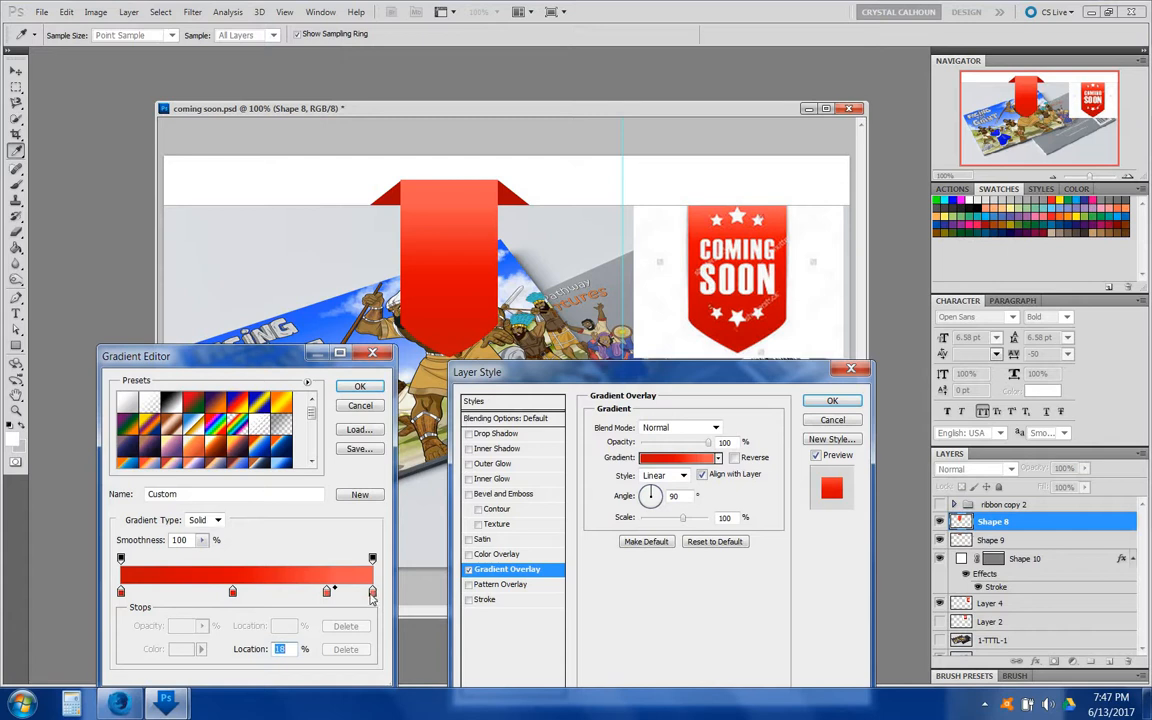
- Keep the 100% stop's light red, accept the custom gradient and apply the overlay to the ribbon
left_click(372, 592)
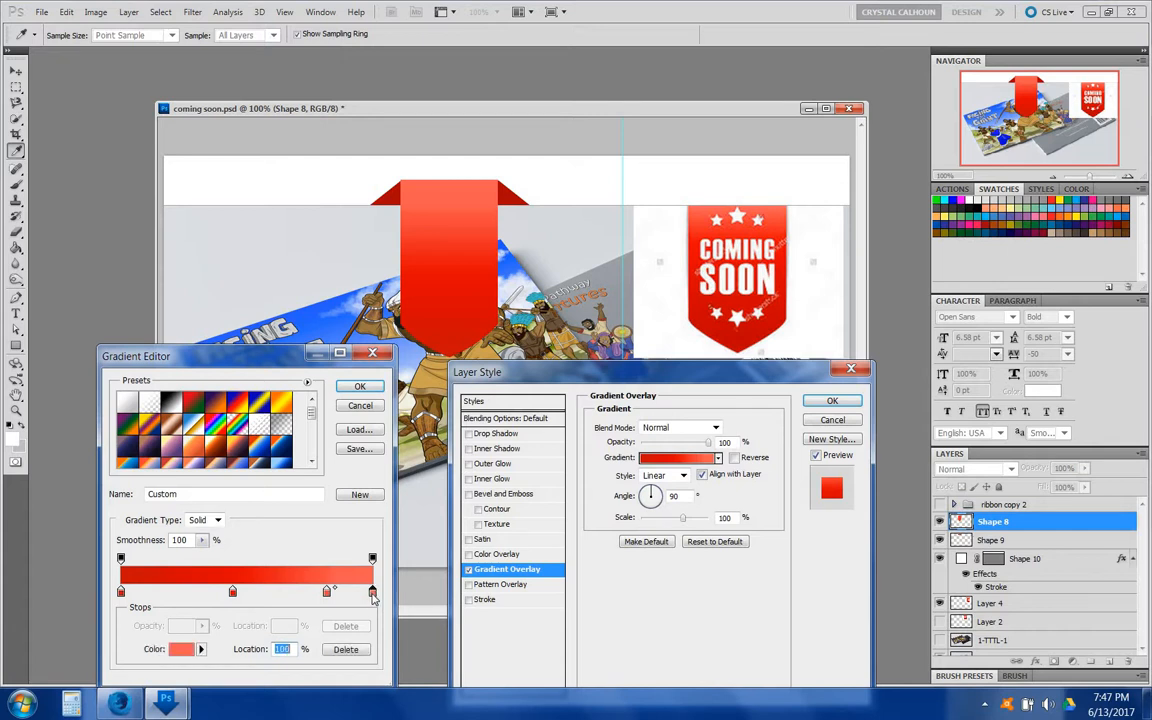
left_click(182, 649)
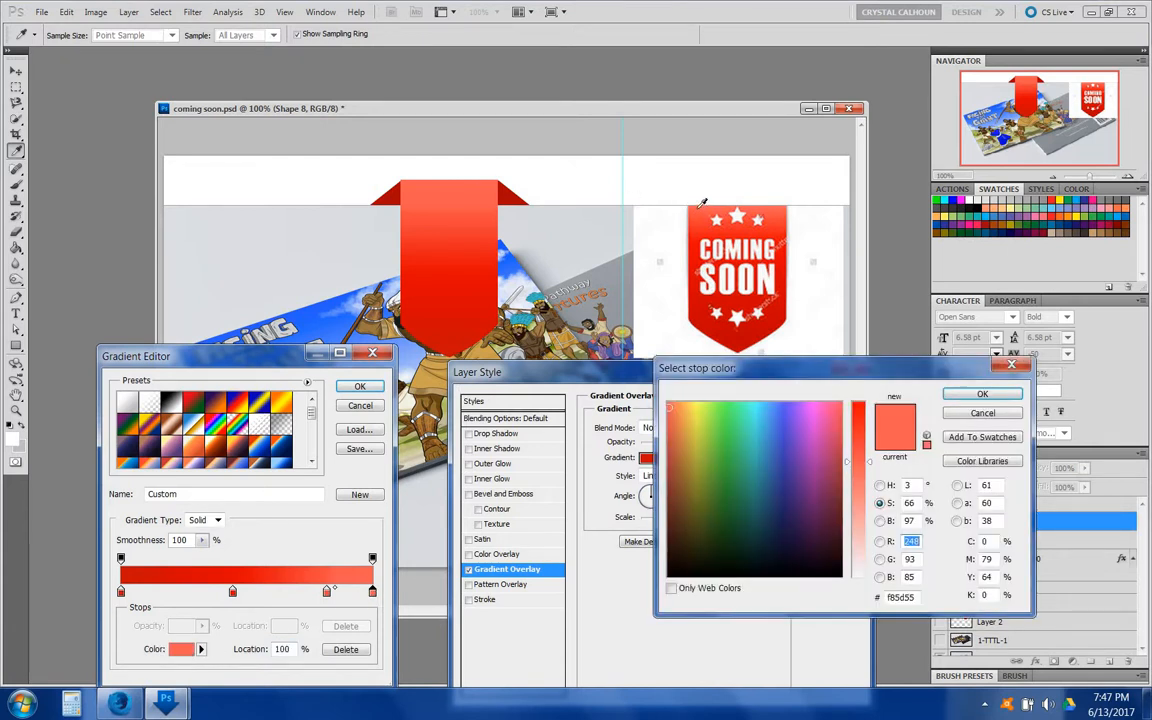
left_click(982, 393)
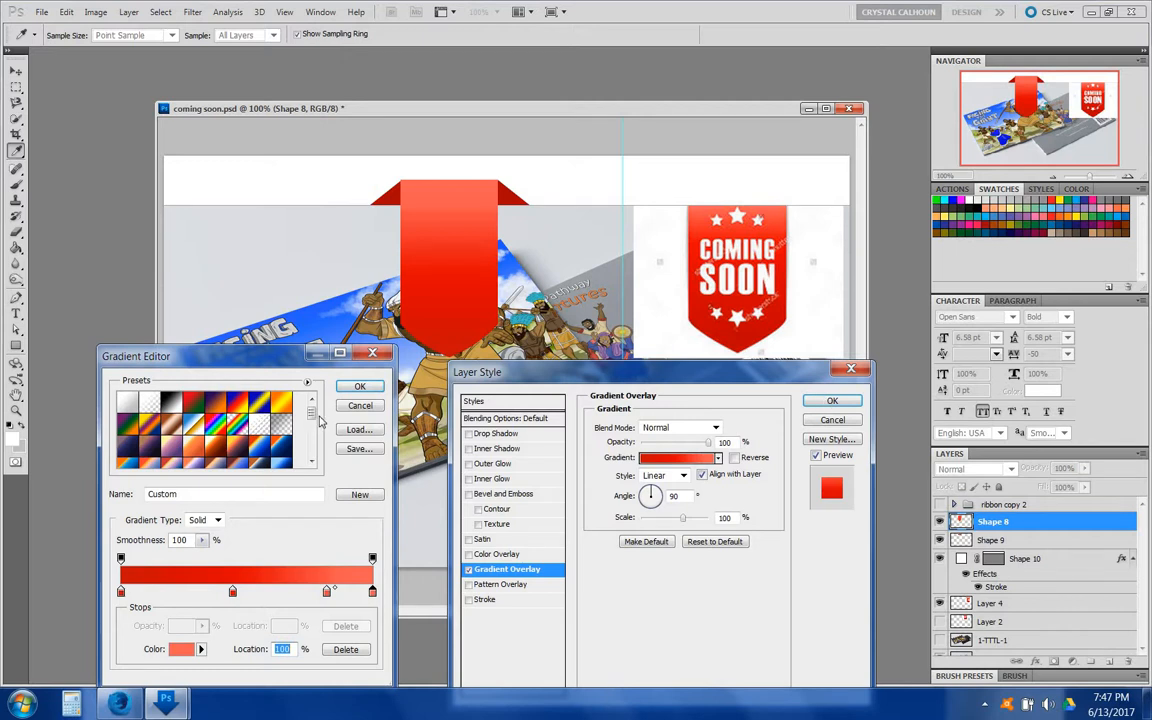
left_click(360, 387)
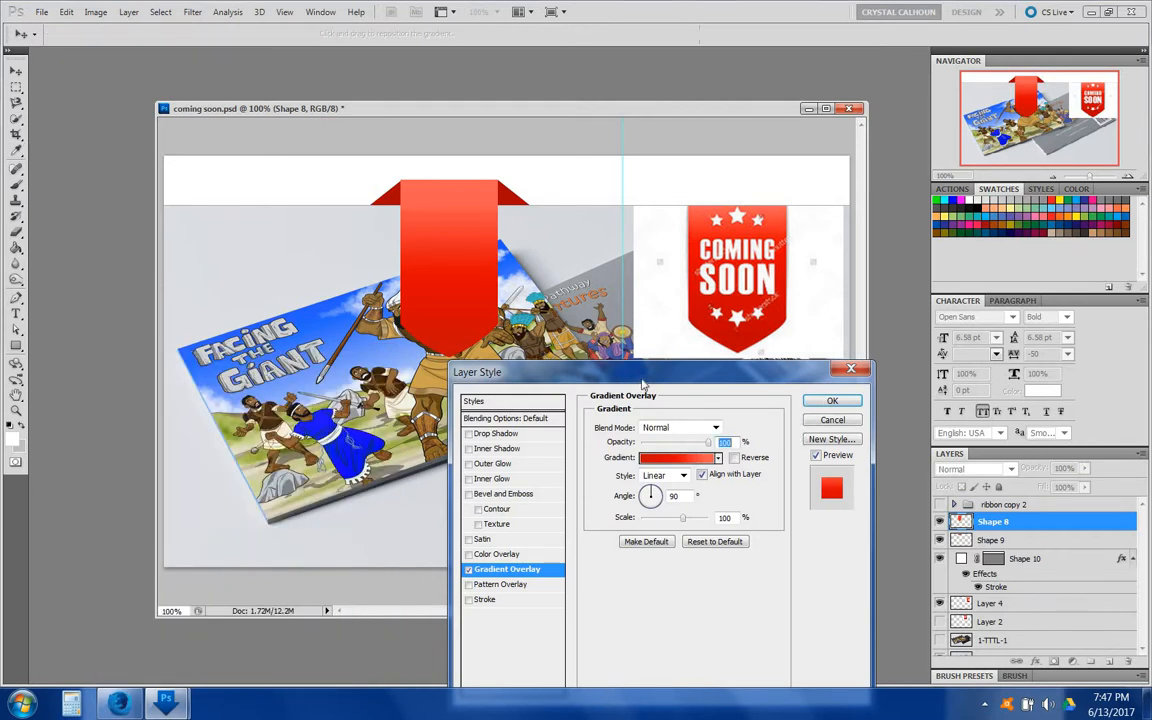
left_click(830, 403)
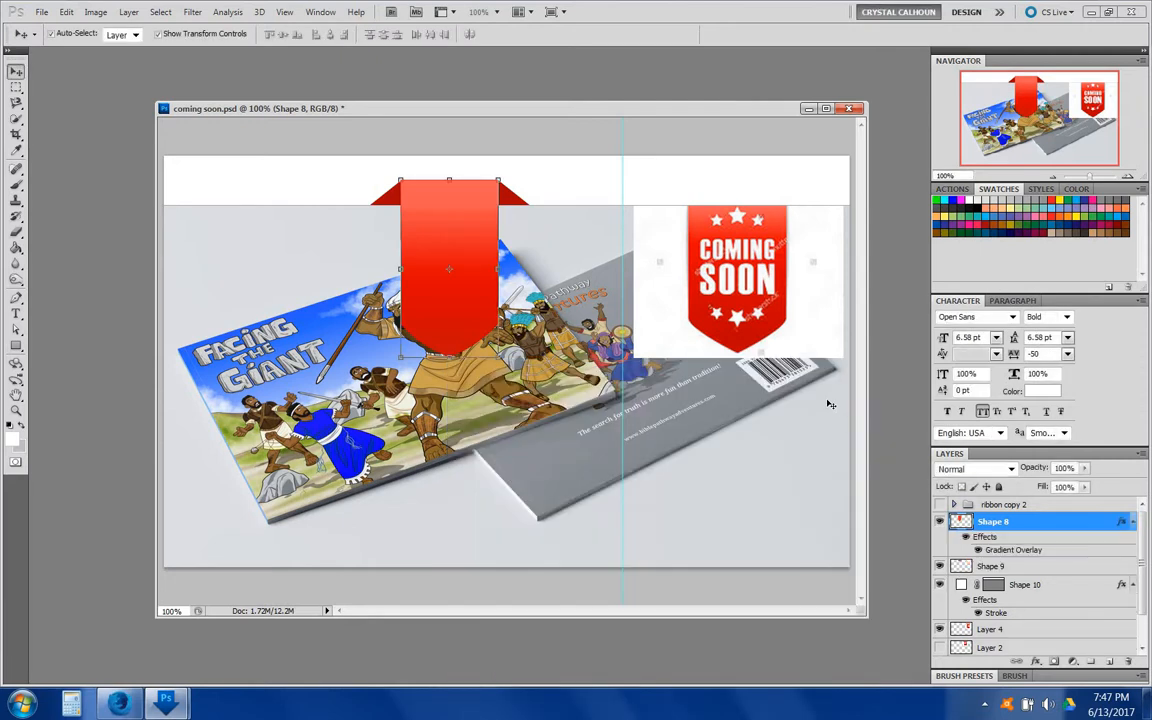
- Add a gradient overlay to the Shape 9 layer that holds the ribbon's folded ends
left_click(1030, 567)
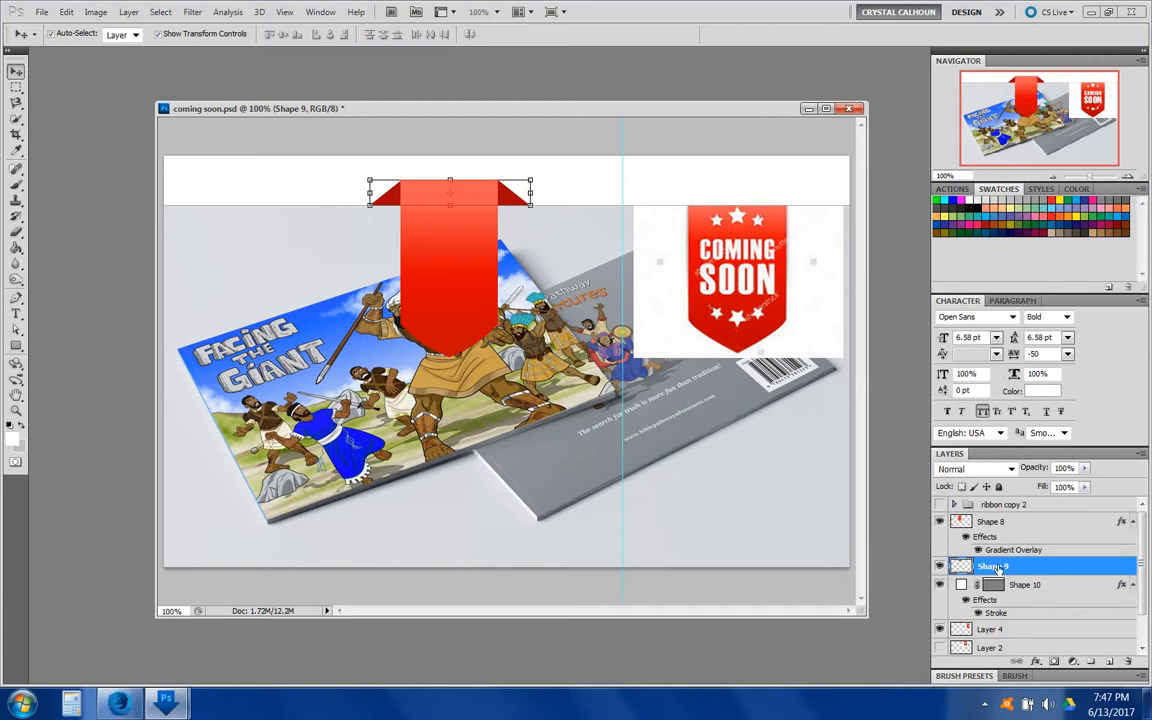
double_click(1057, 567)
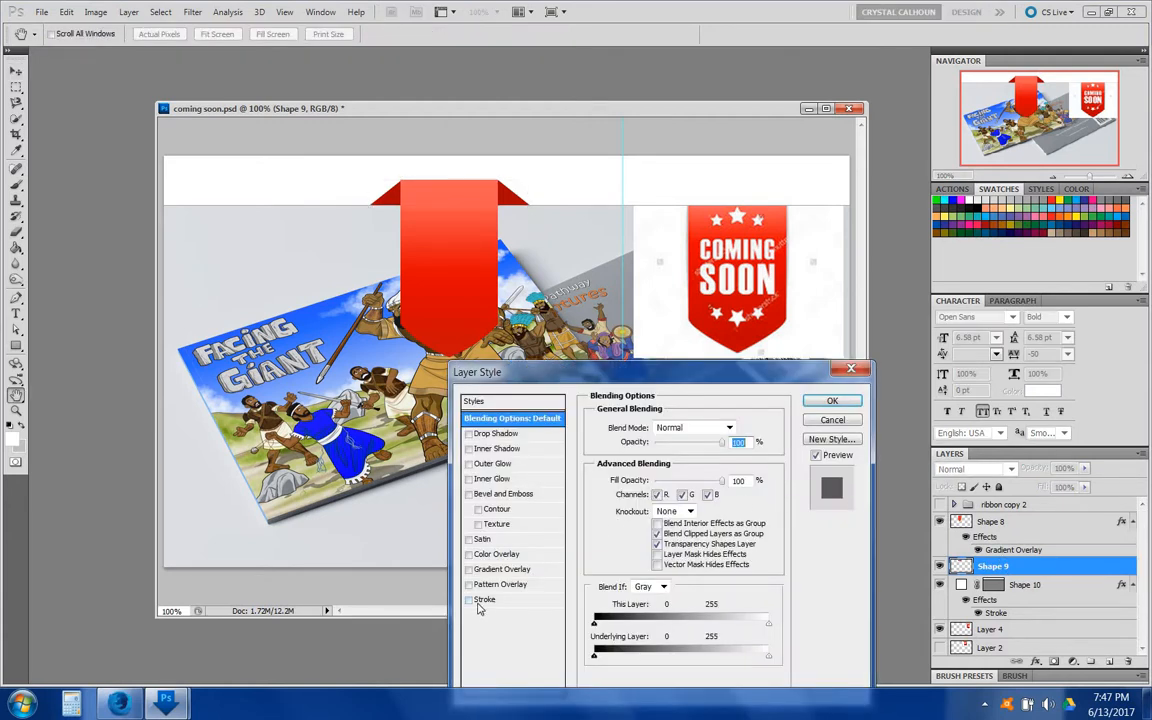
left_click(468, 570)
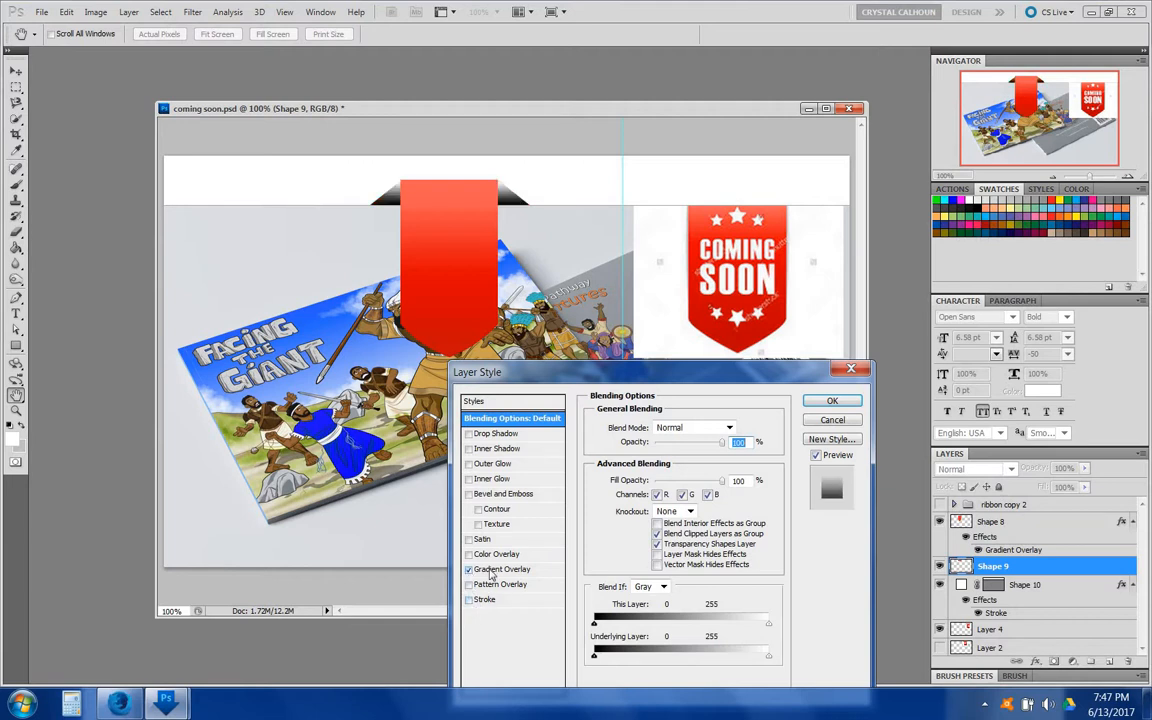
left_click(490, 570)
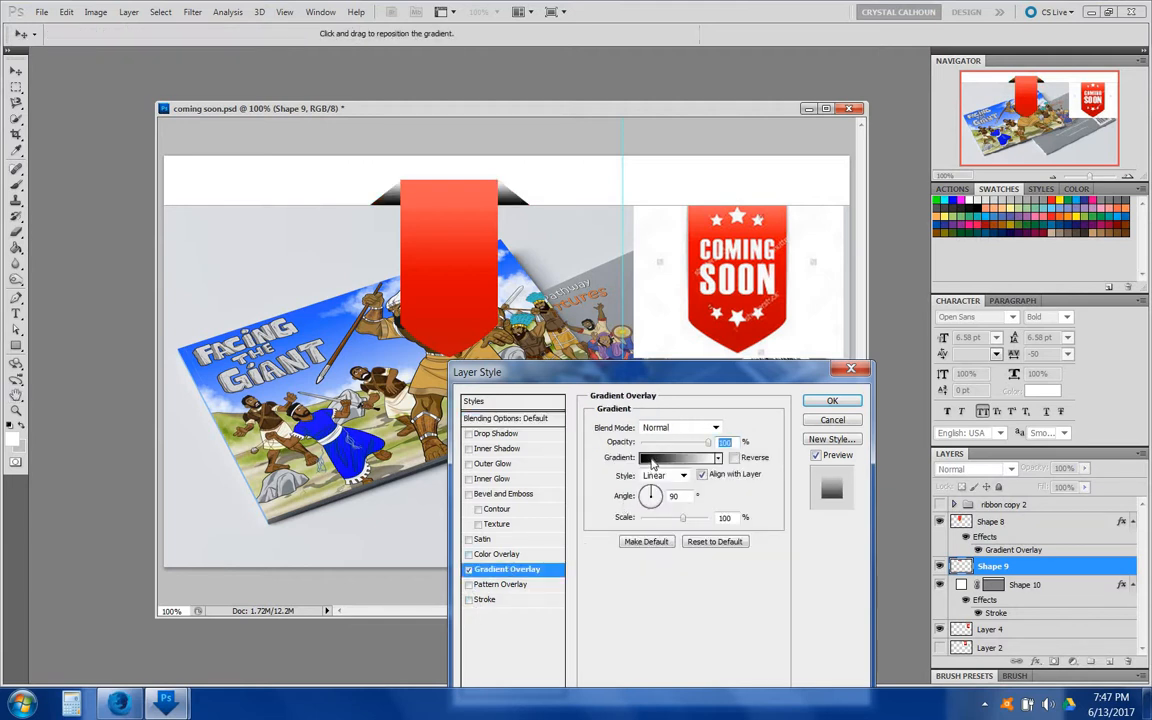
- Set the gradient's 0% color stop to red bc0000, sampled near the lower tip of the reference banner
left_click(657, 459)
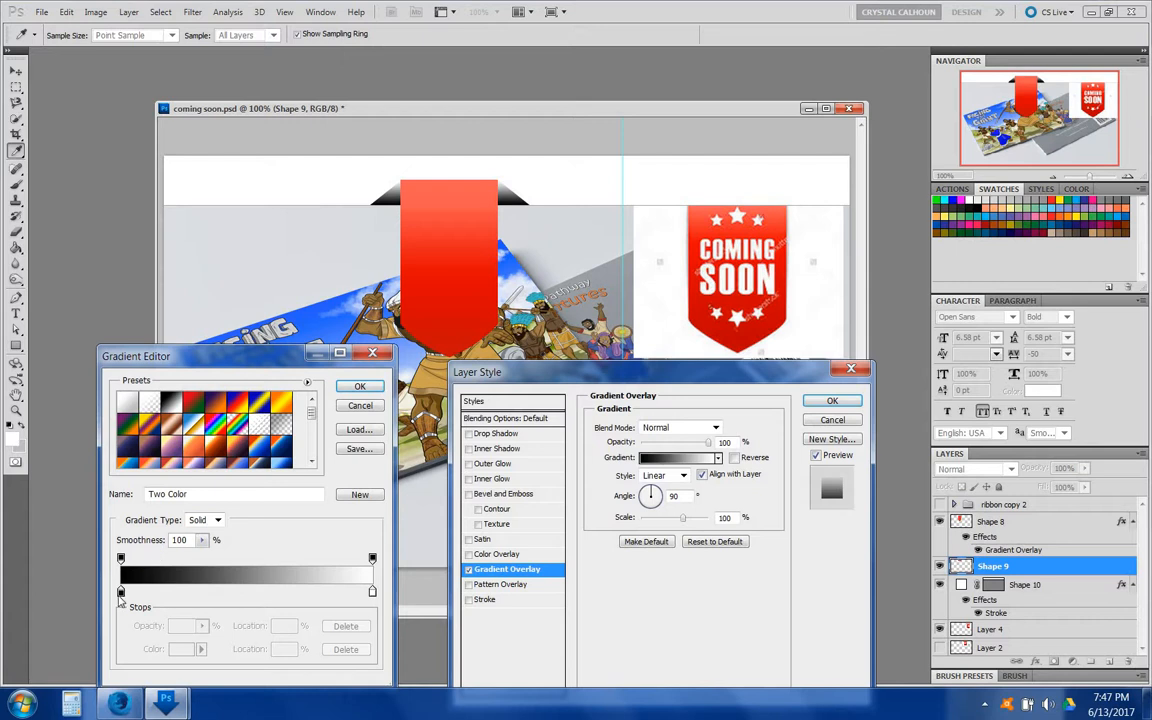
left_click(120, 592)
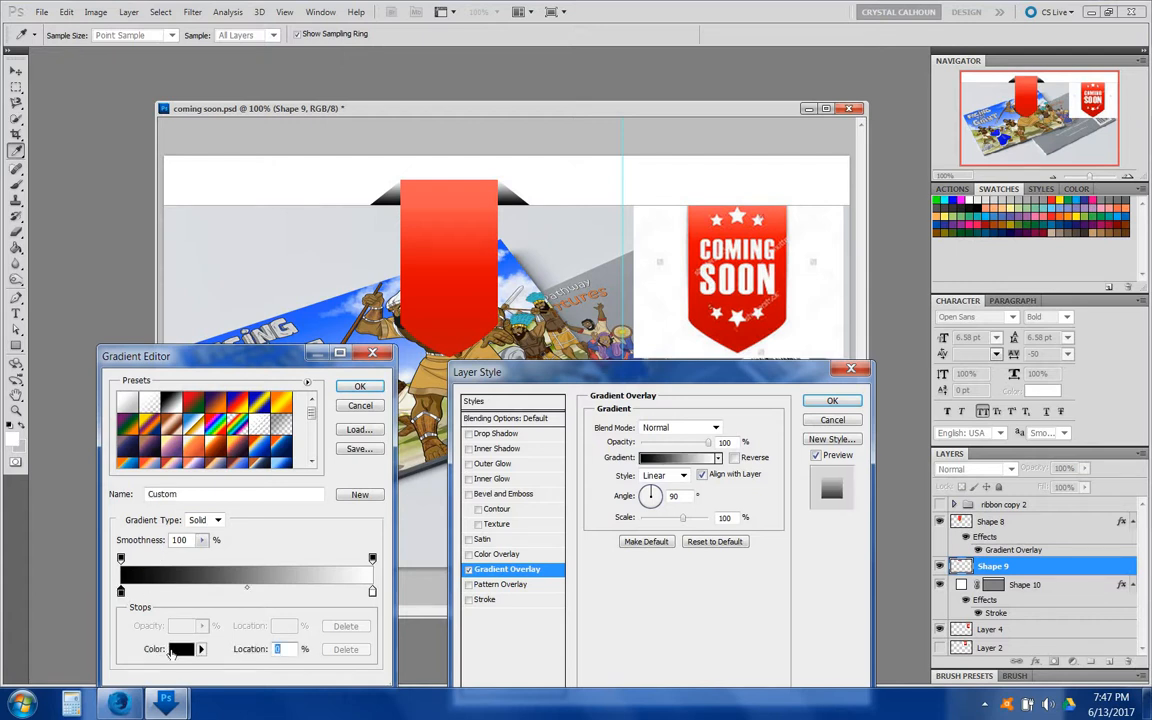
left_click(176, 649)
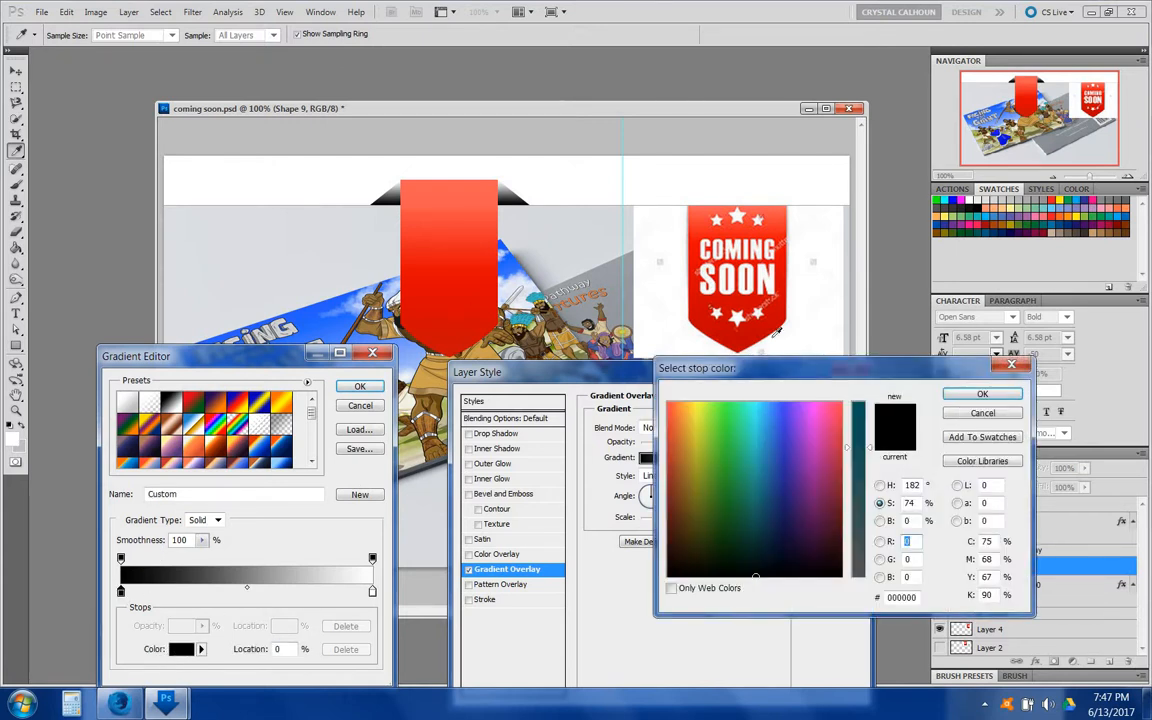
left_click(740, 340)
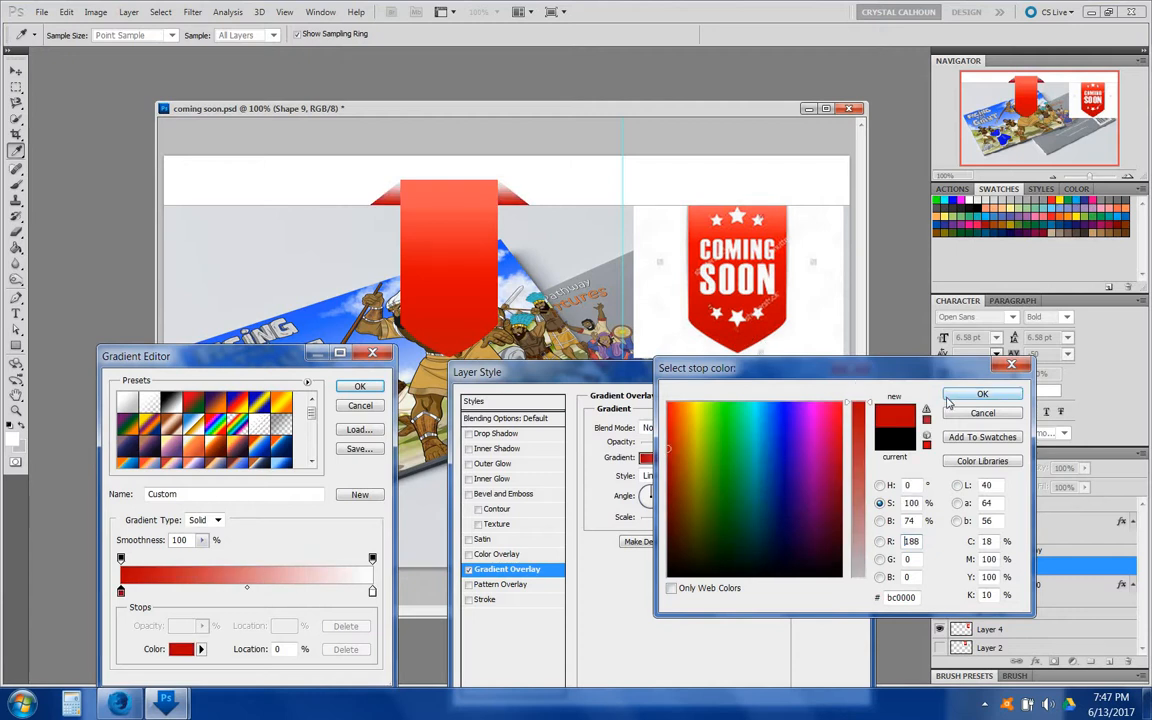
left_click(982, 394)
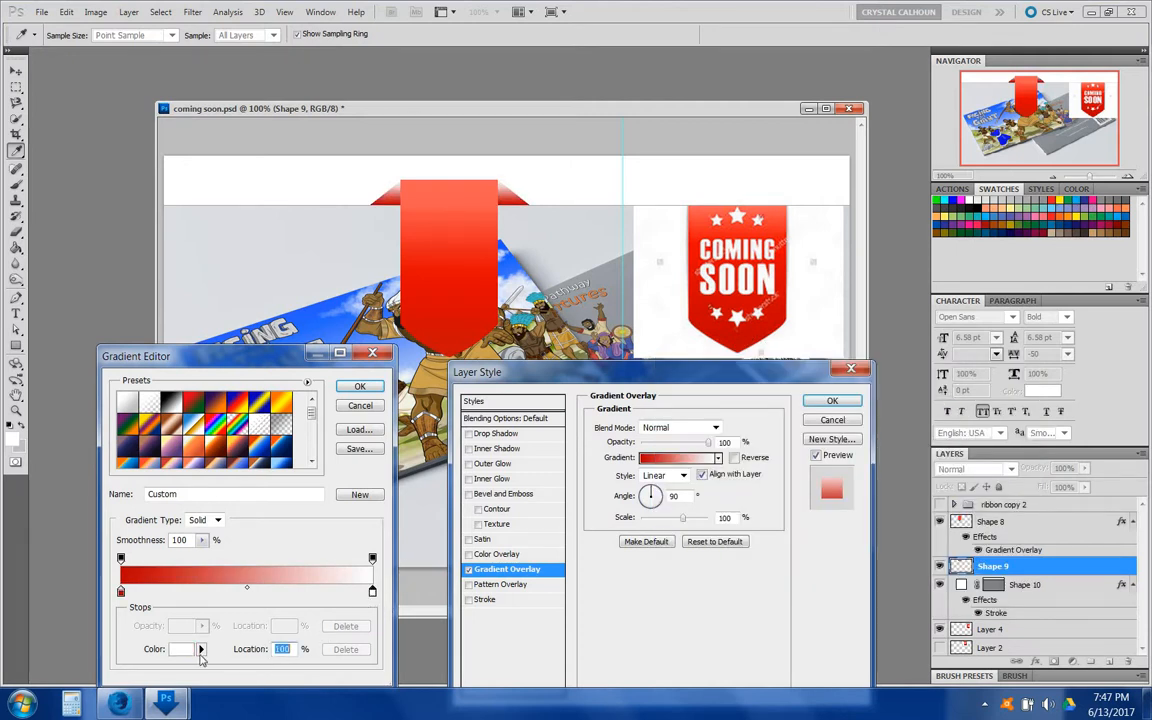
- Set the 100% color stop to dark red 900101 and apply the gradient overlay to the folded ends
double_click(372, 592)
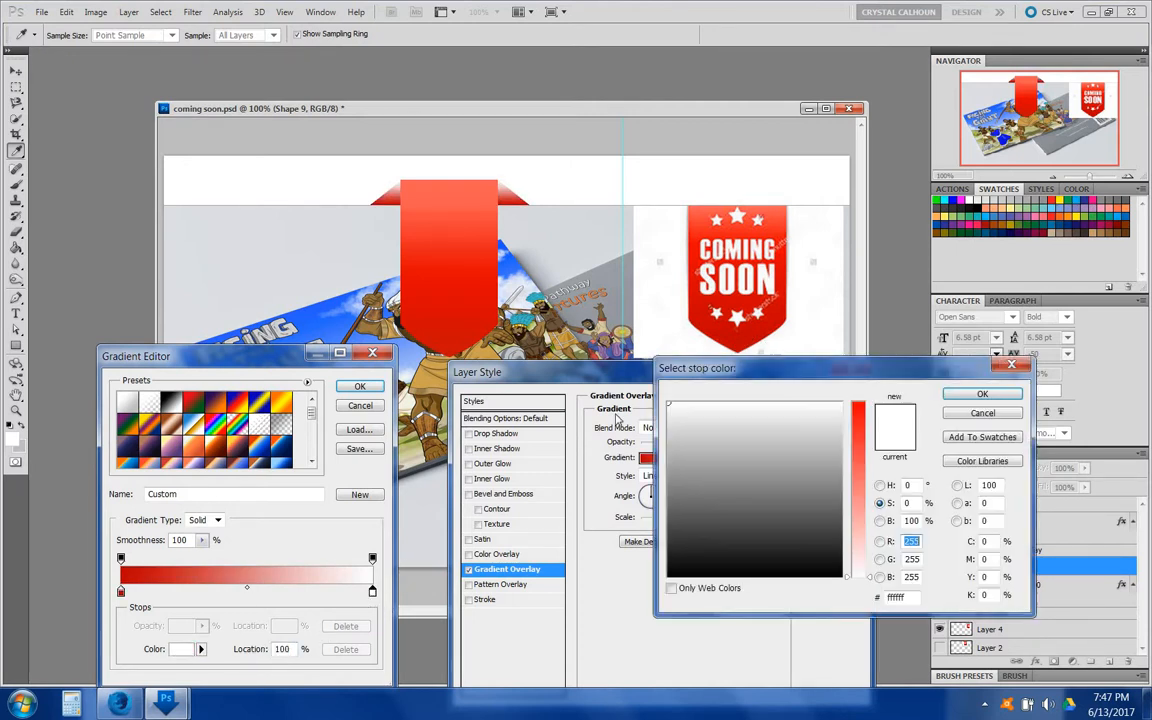
left_click(437, 318)
left_click_drag(667, 437, 667, 478)
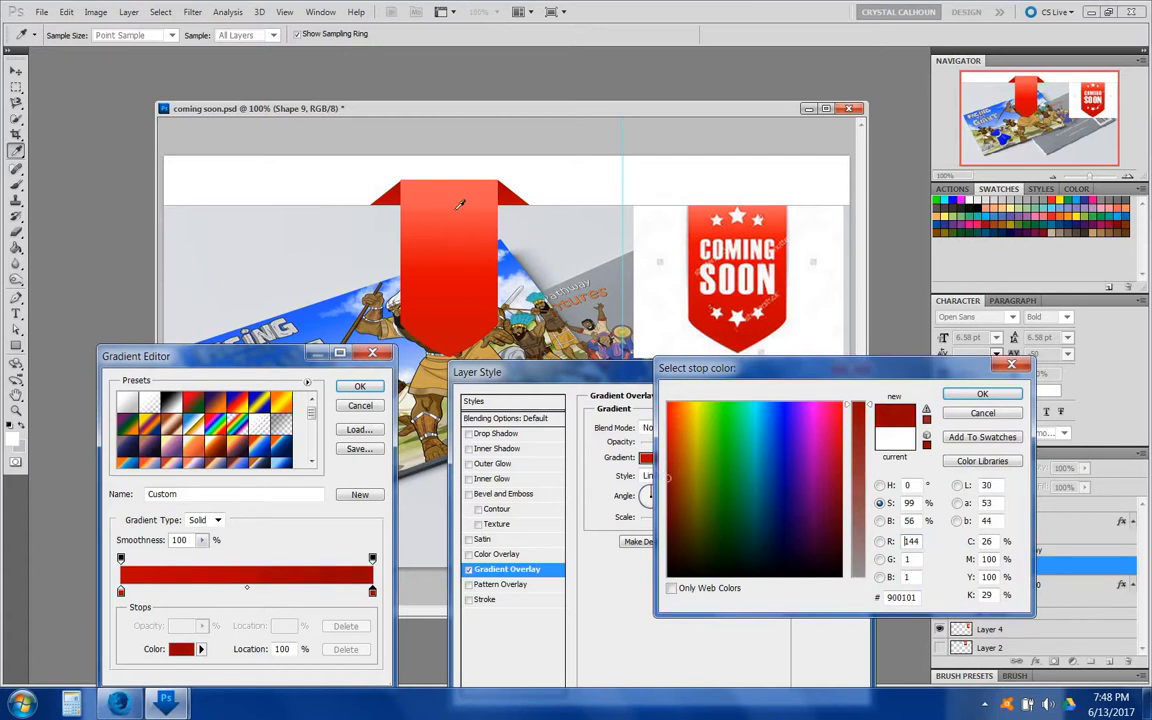
left_click(999, 394)
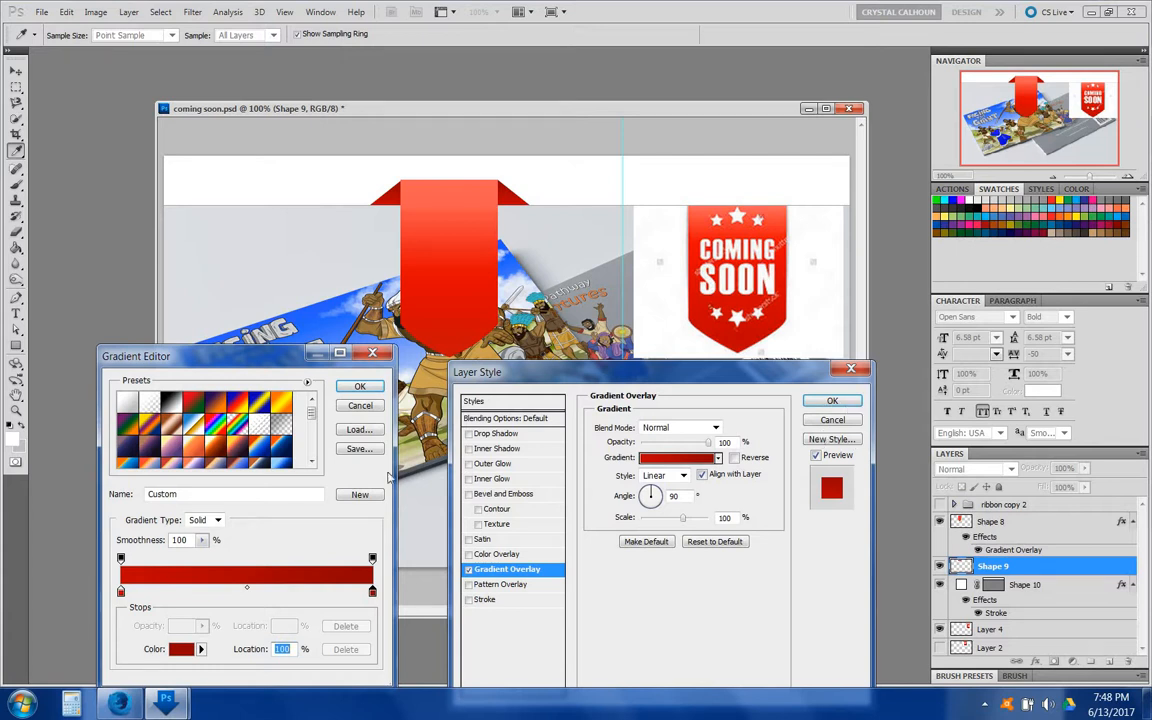
left_click(360, 387)
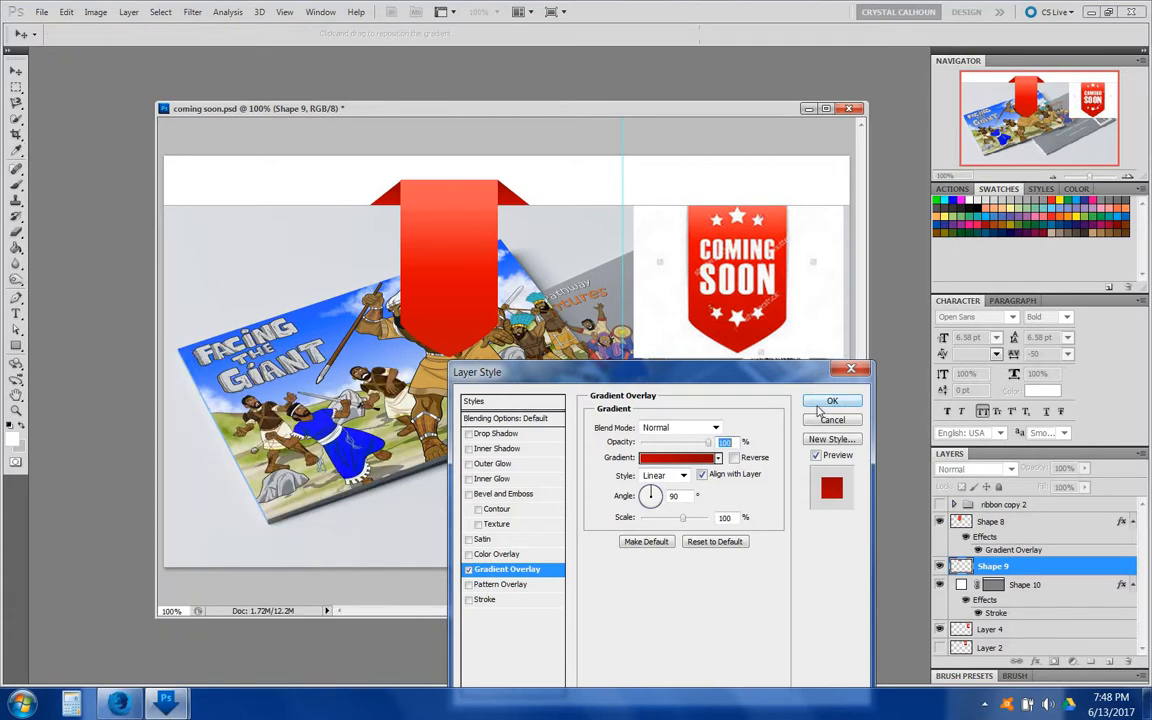
left_click(832, 400)
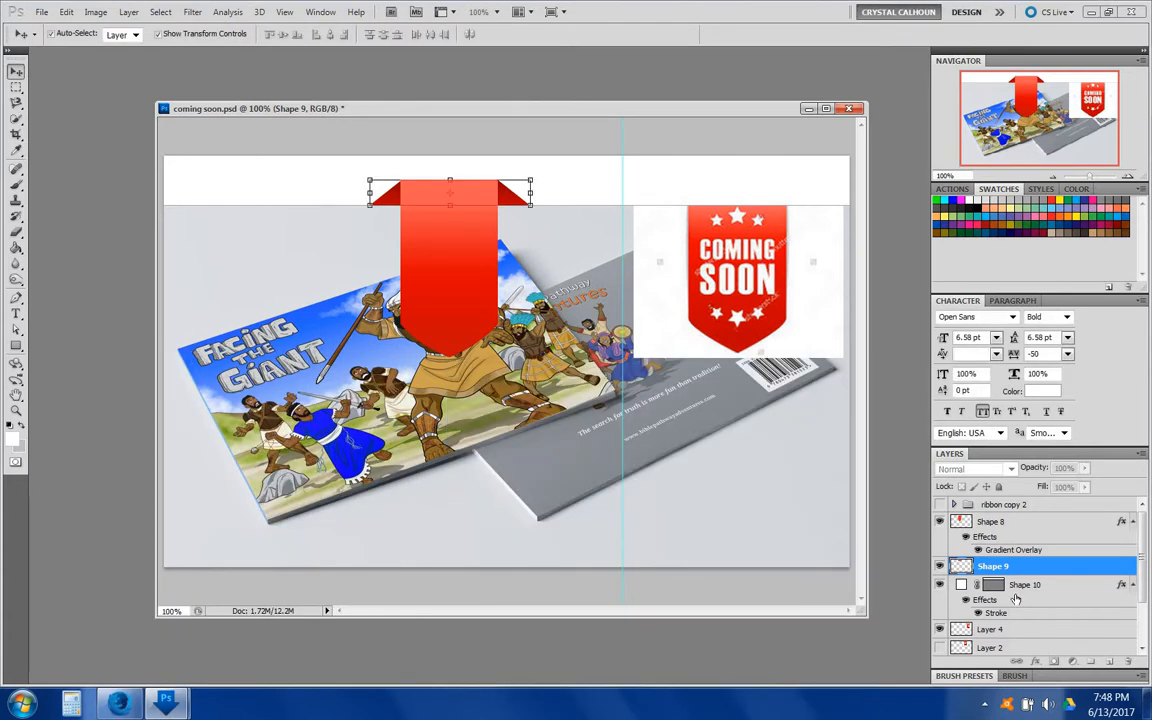
- Move the reference banner layer, Layer 4, above the Shape 8 ribbon layer
left_click(700, 254)
left_click_drag(1012, 645, 992, 504)
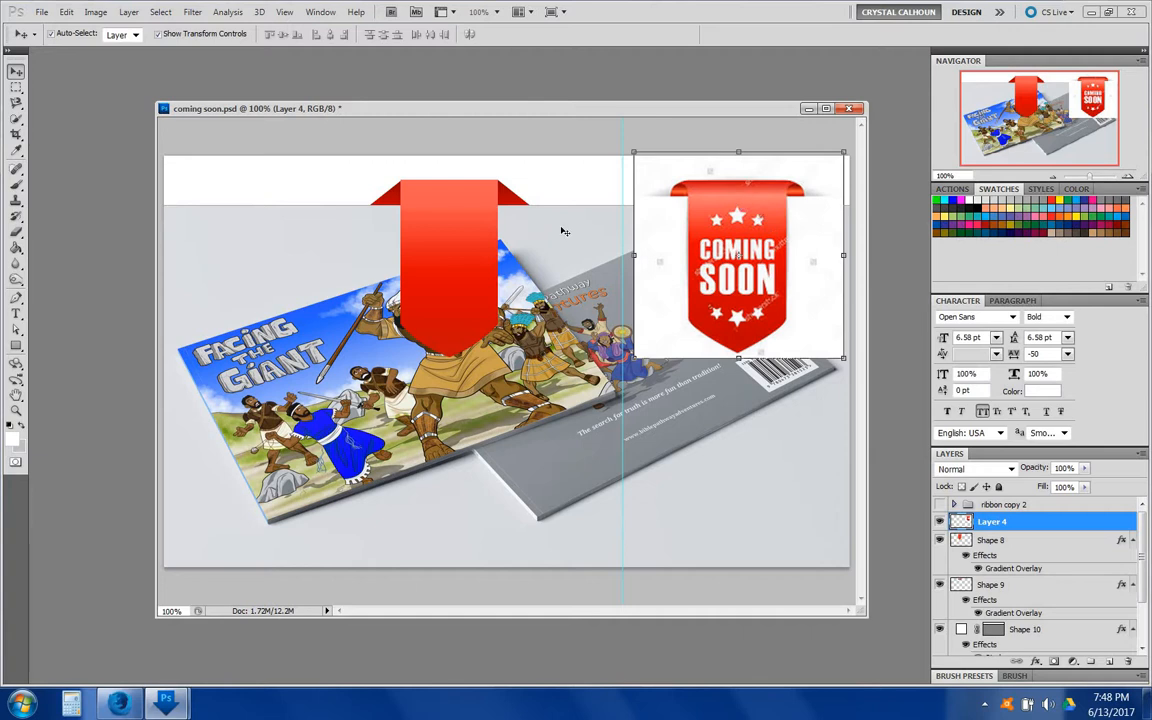
- In the folded ends' gradient, move the end stop to 89% and set it to dark red 7e0505
left_click(457, 182)
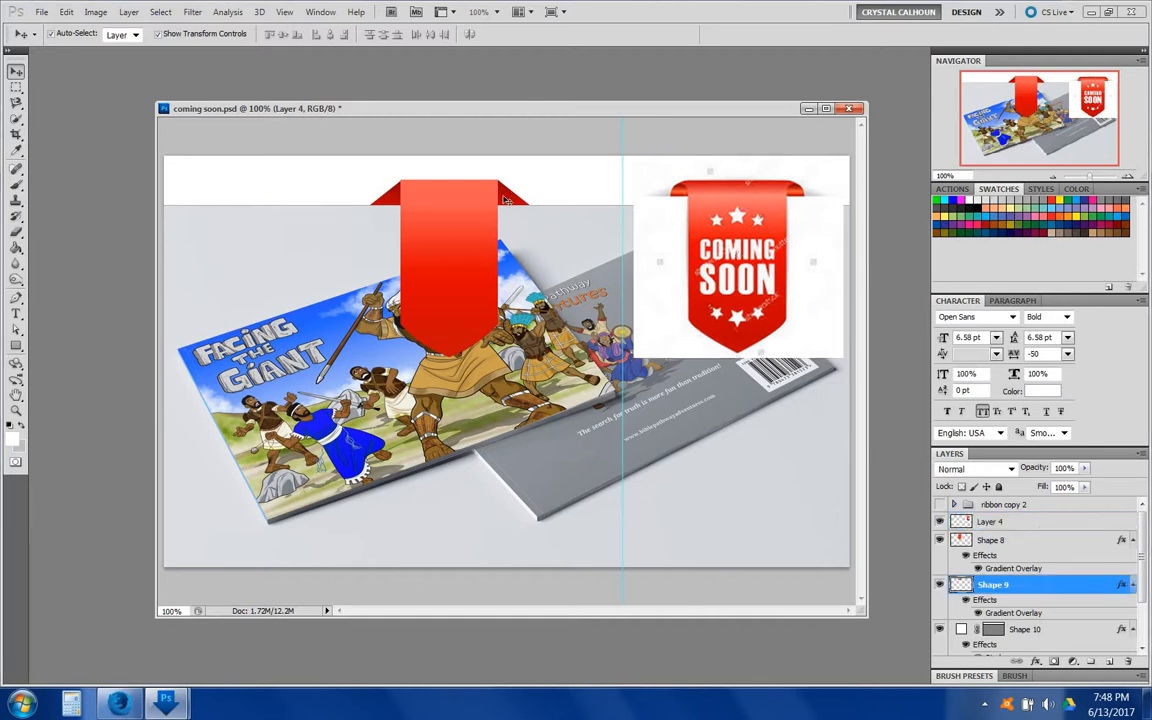
double_click(1070, 613)
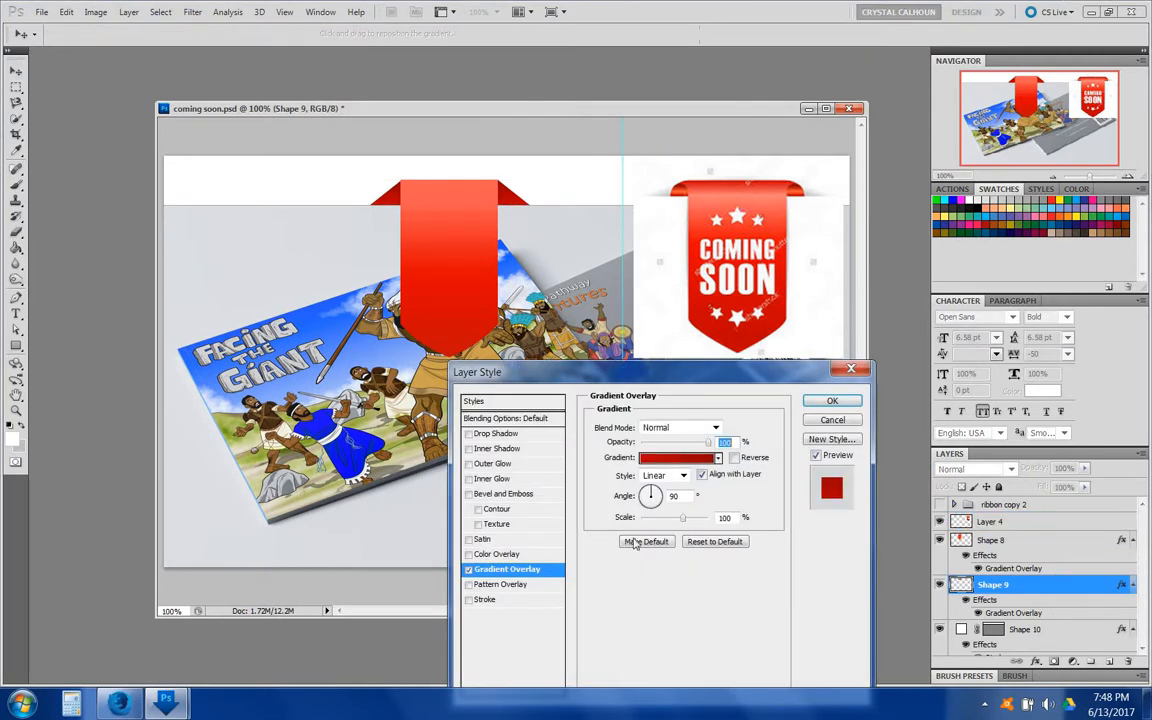
left_click(663, 462)
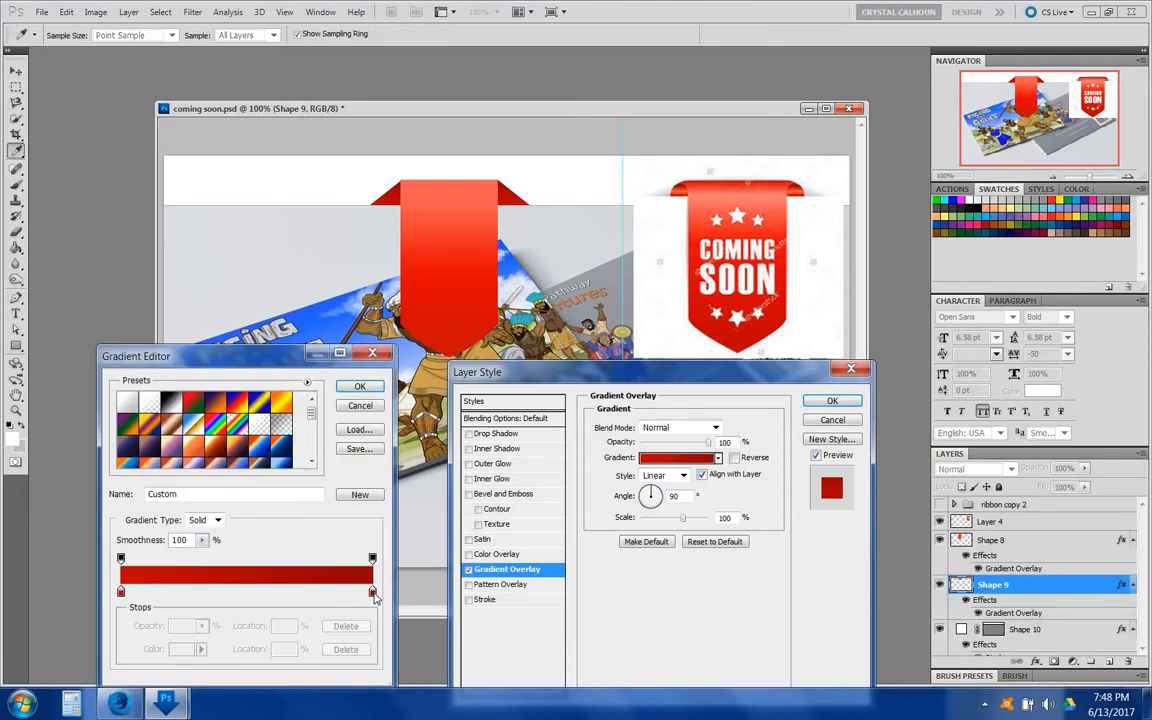
left_click(372, 592)
left_click_drag(372, 592, 345, 592)
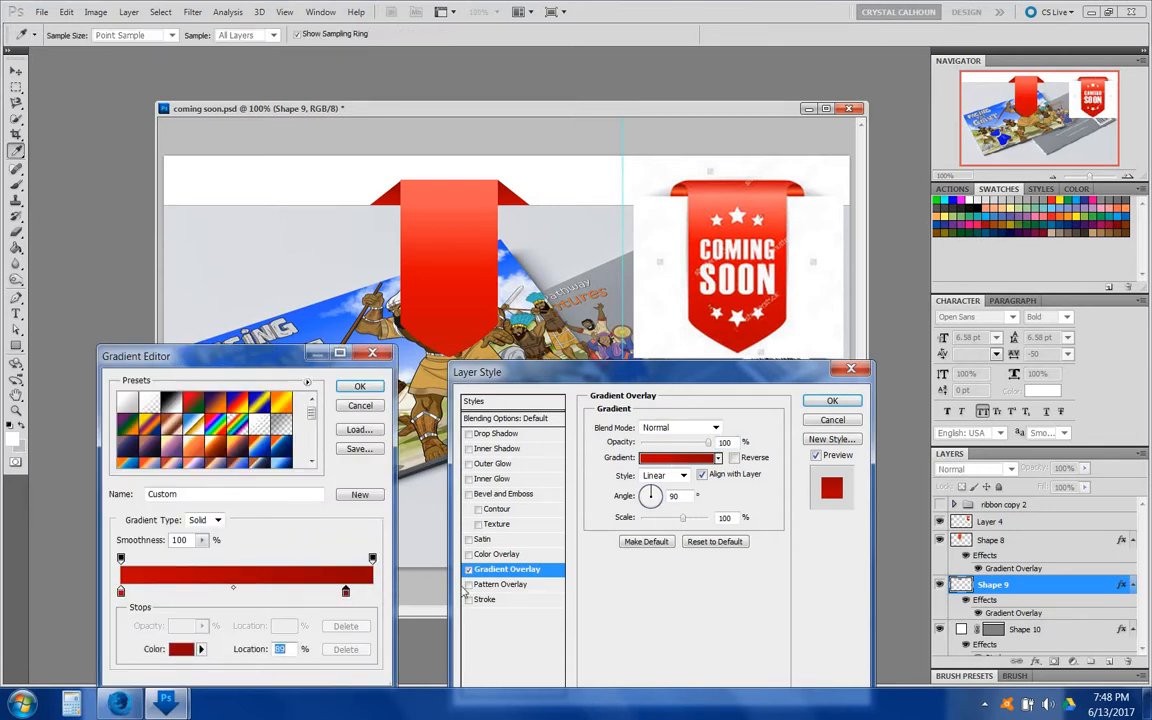
left_click(181, 649)
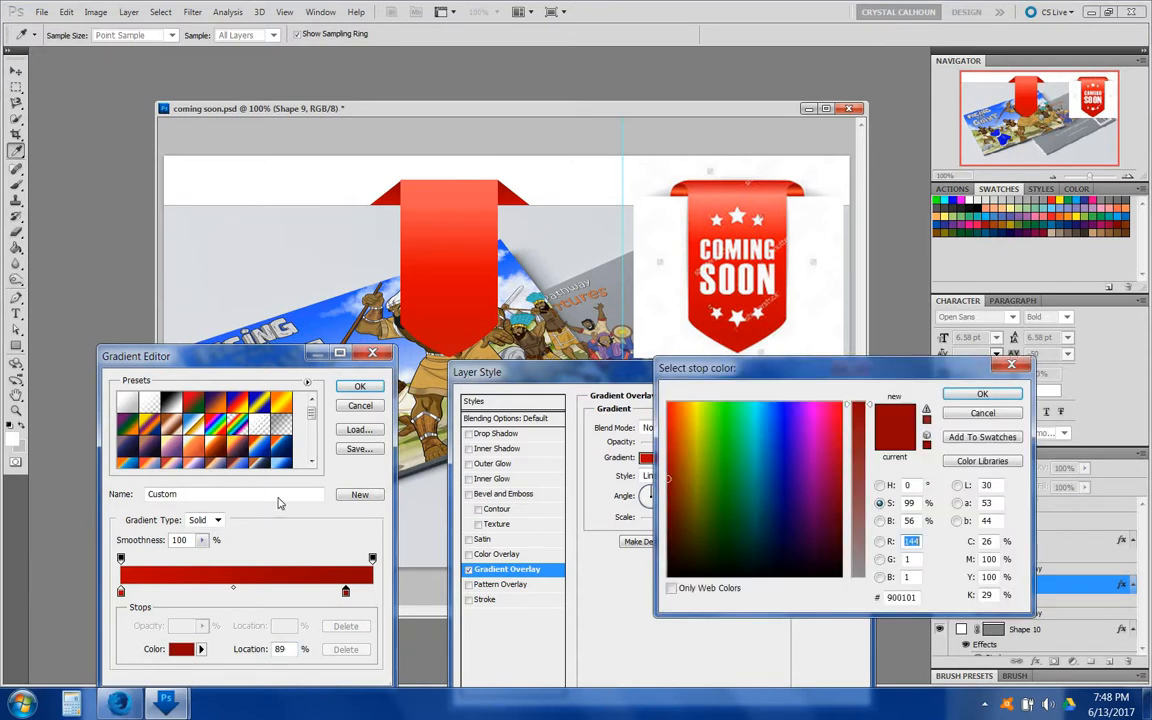
left_click(683, 178)
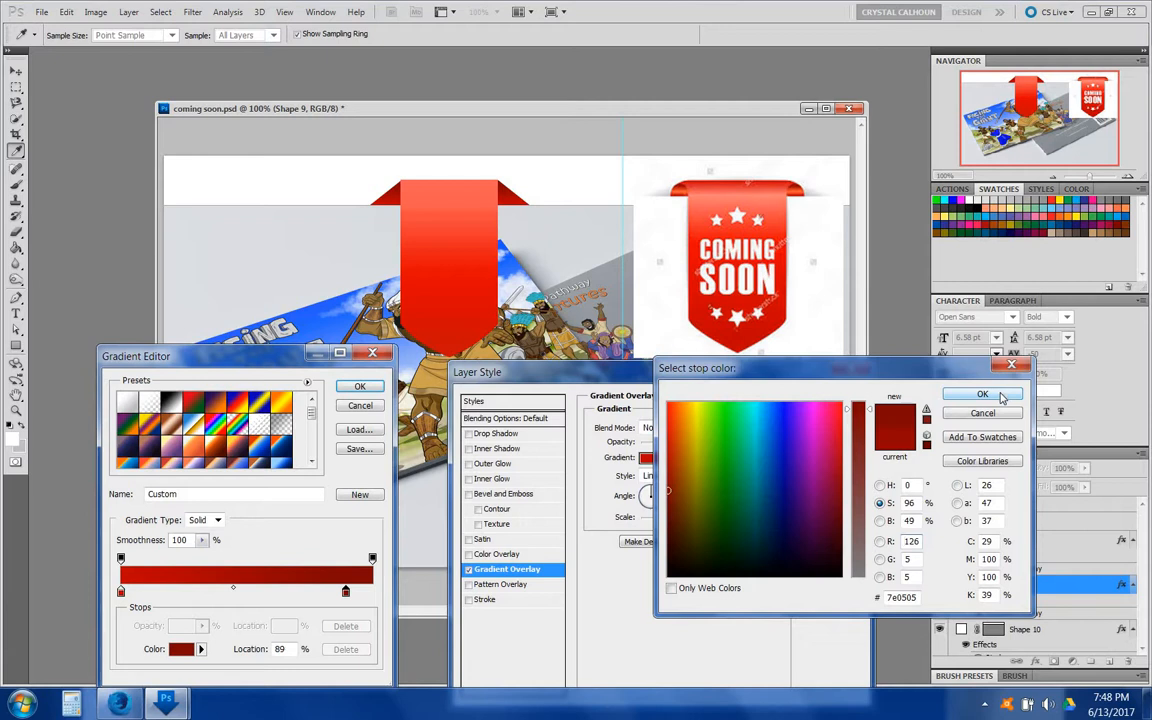
left_click(1001, 398)
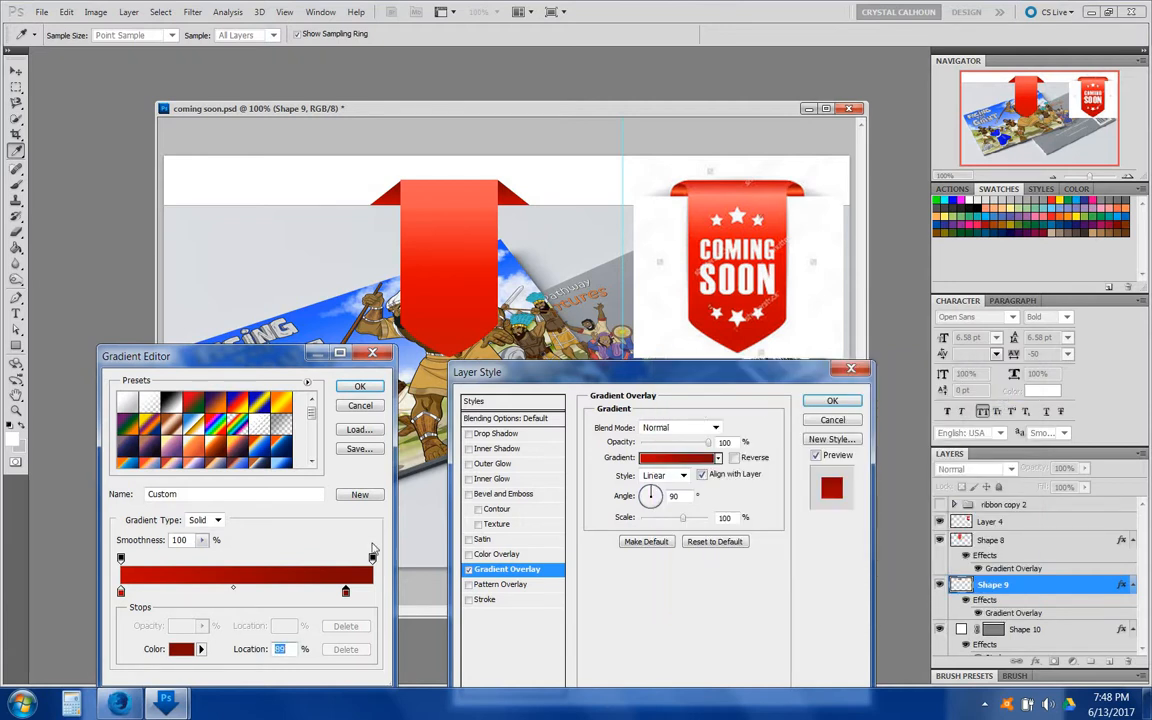
- Add a color stop at 53% and set it to orange-red f75837, sampled from the reference banner's folded end
left_click(255, 591)
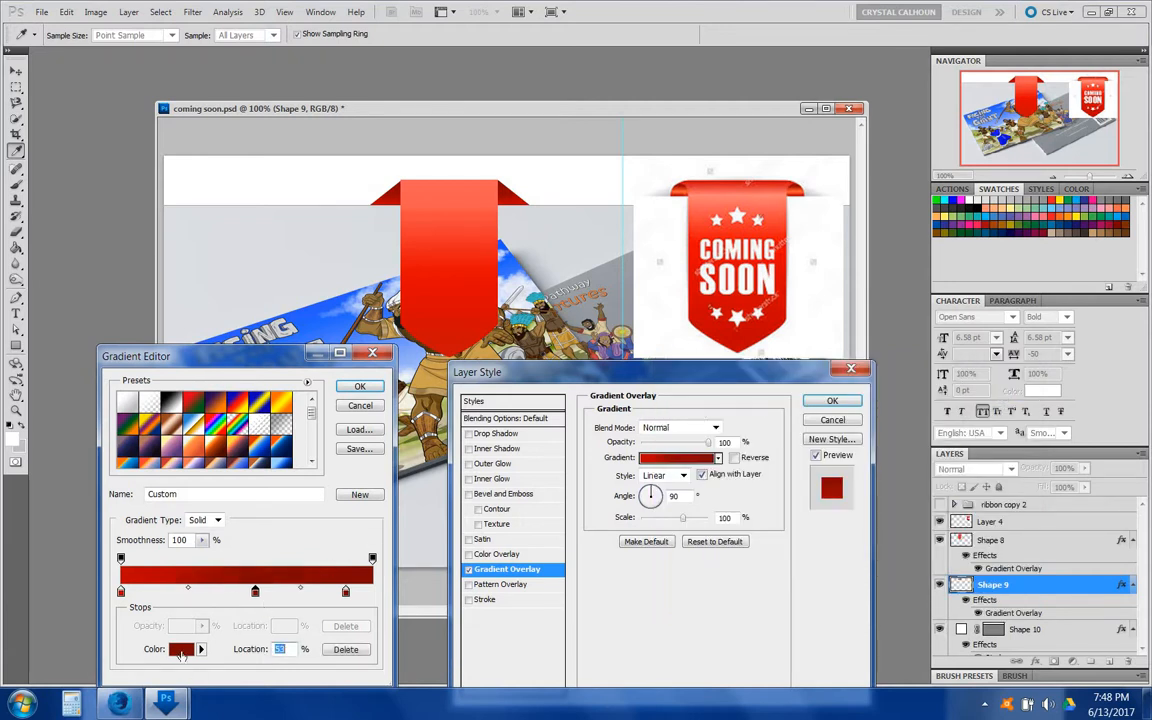
left_click(181, 650)
left_click(679, 189)
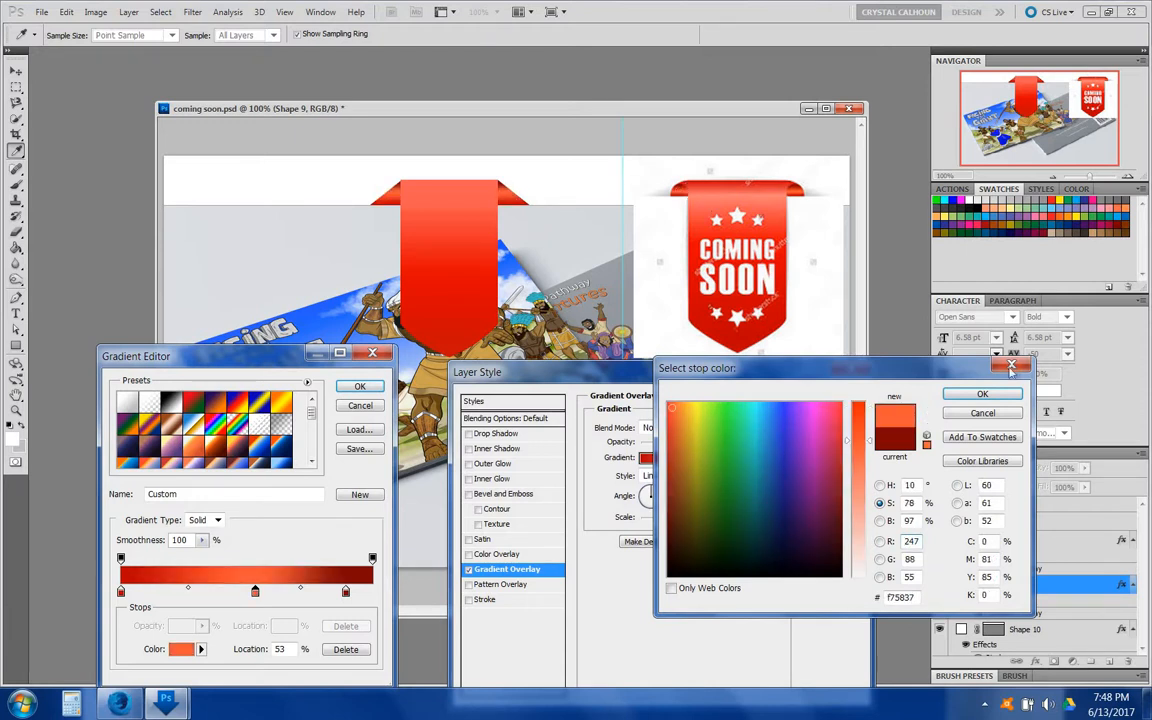
key("Return")
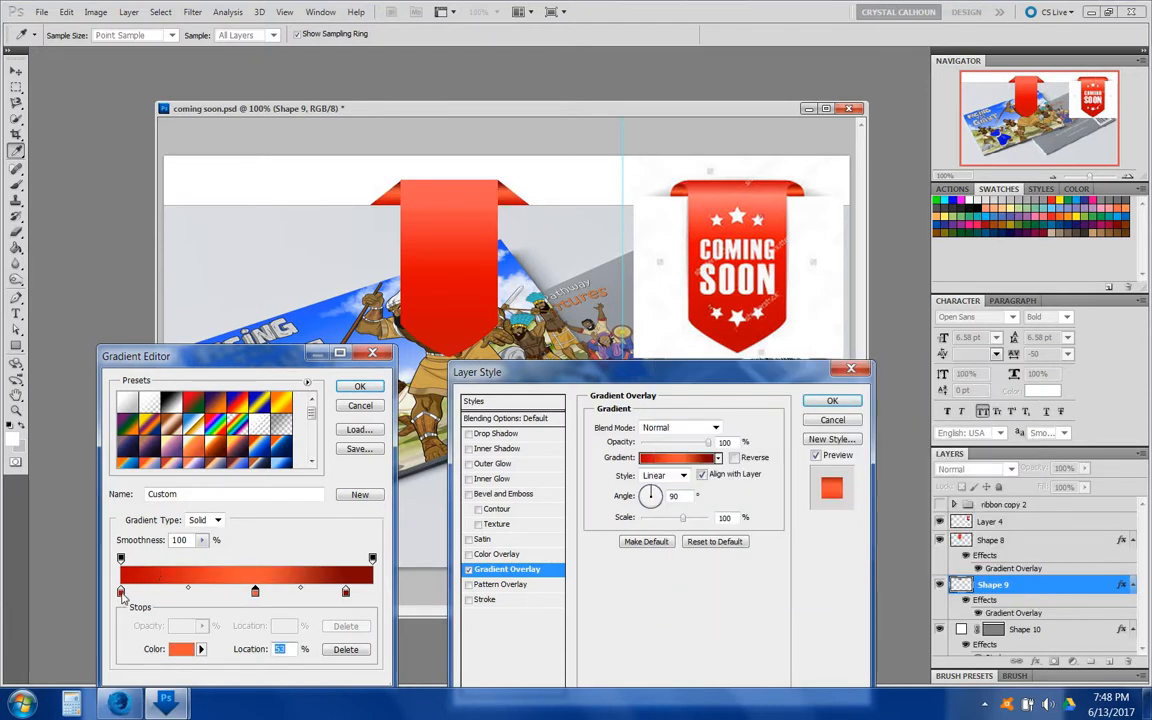
- Set the 0% stop to red bc0800 and apply the custom gradient overlay to the folded ends
left_click(121, 591)
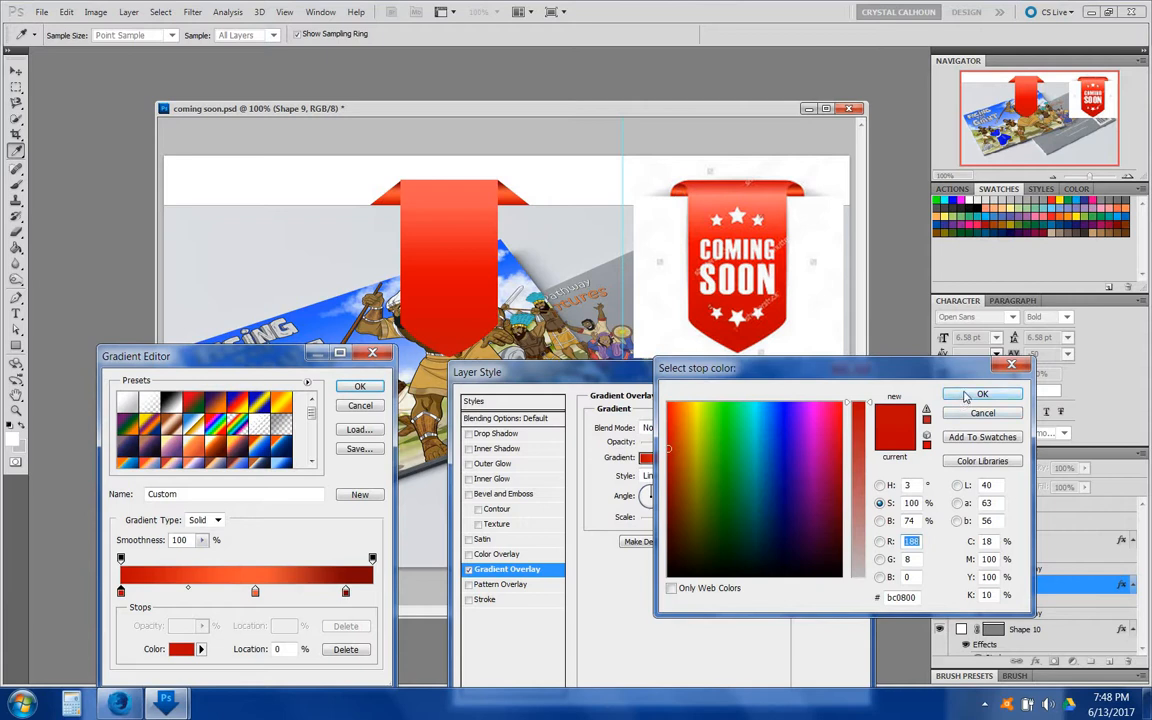
left_click(962, 392)
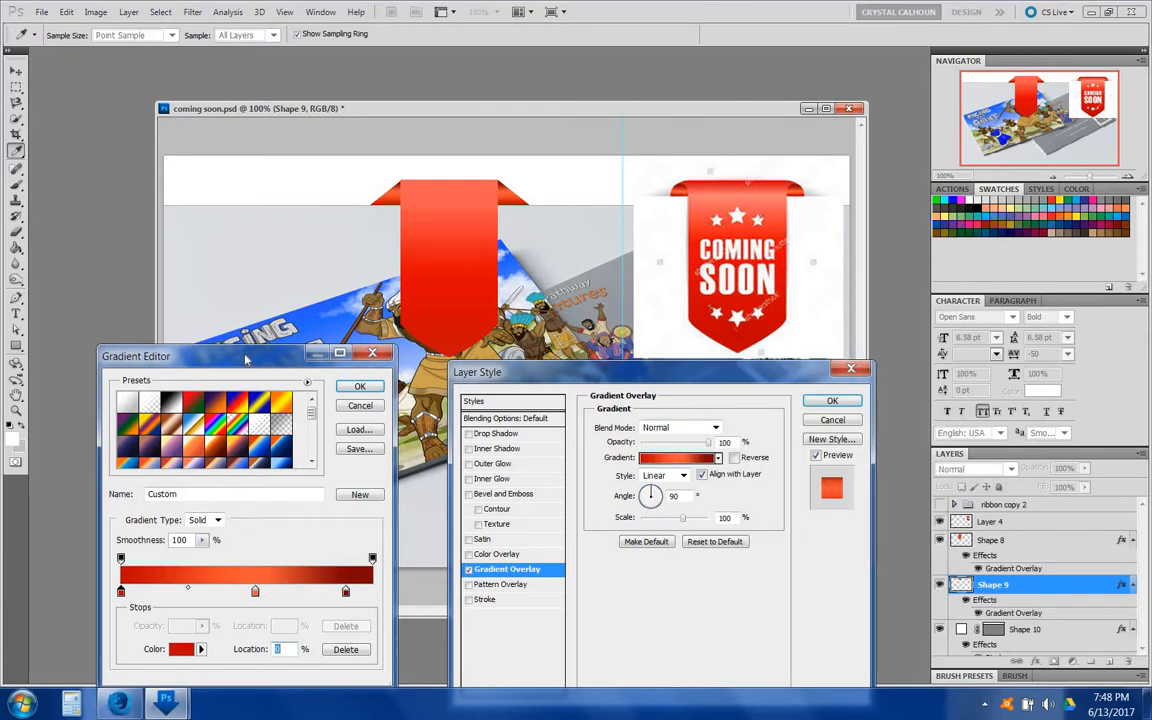
left_click_drag(245, 360, 237, 330)
left_click(305, 430)
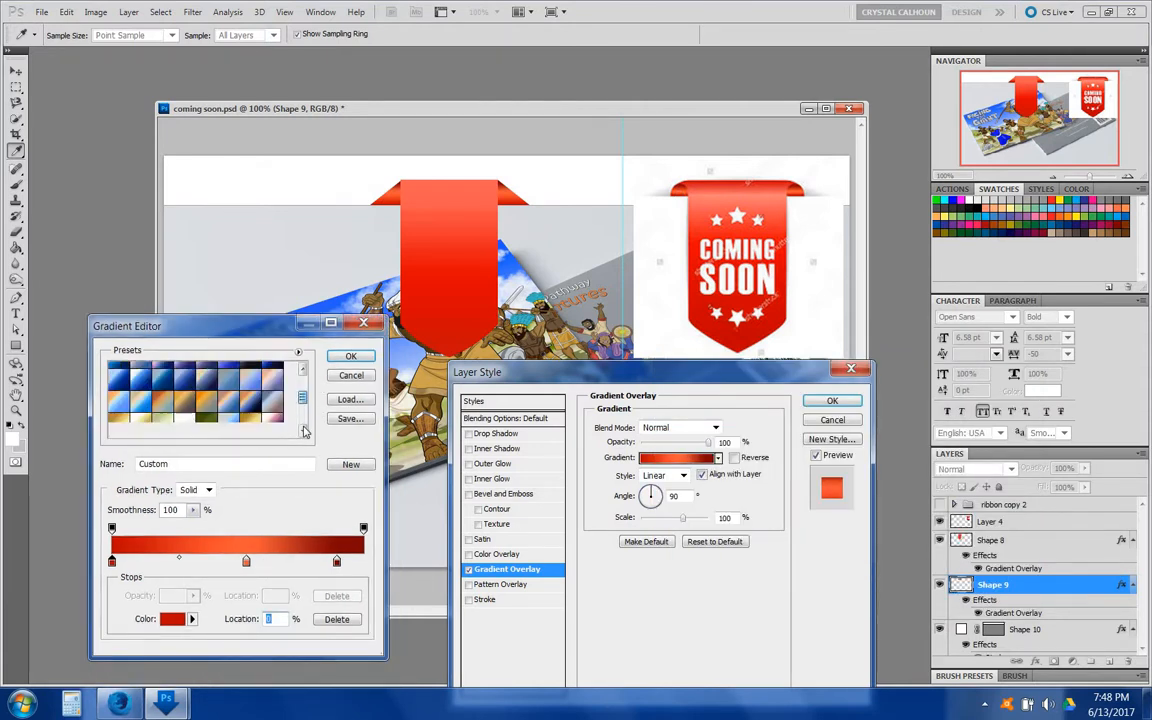
left_click(305, 430)
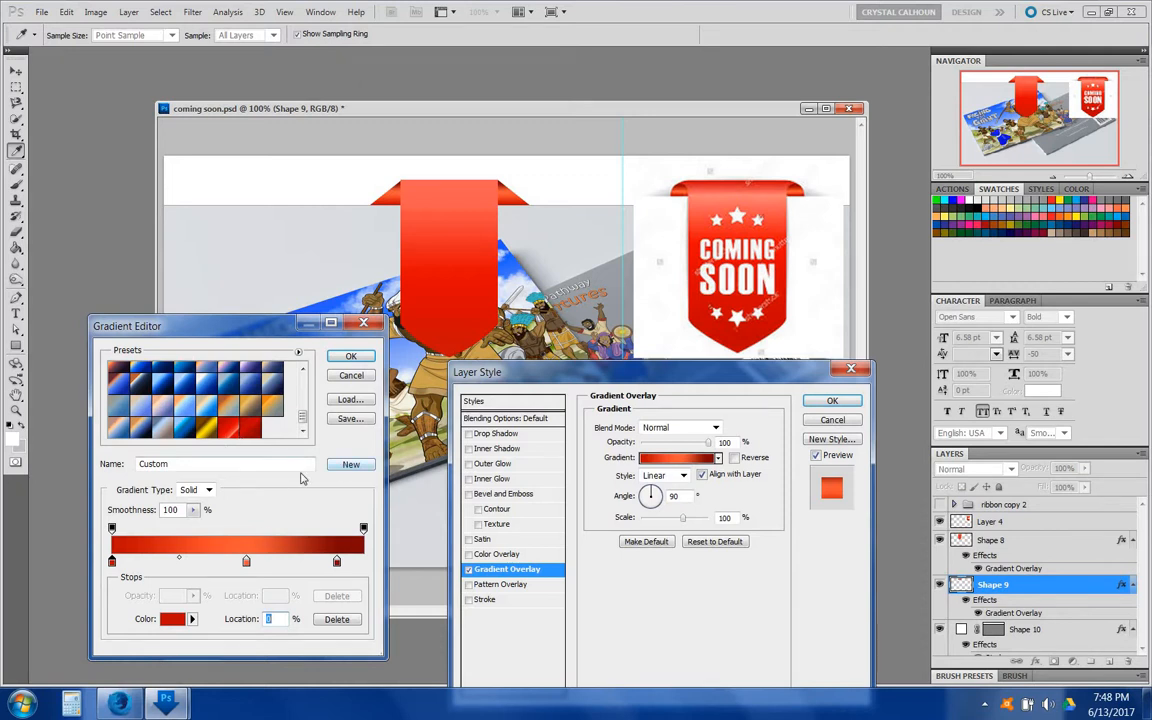
double_click(158, 464)
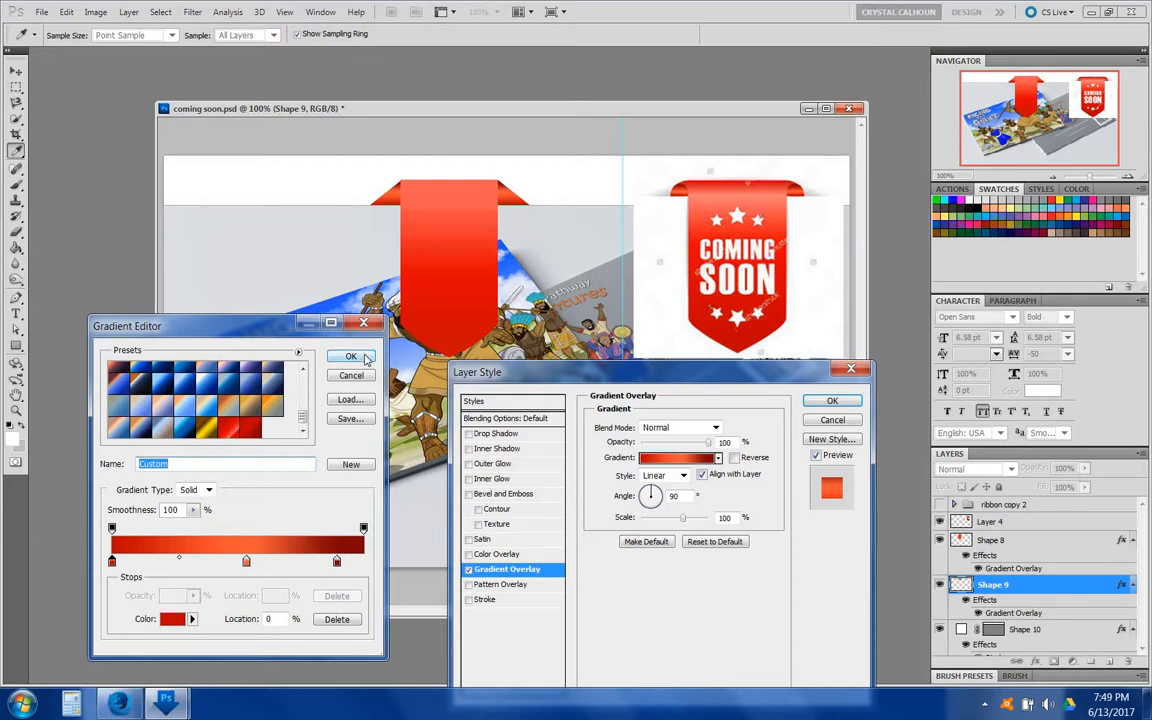
left_click(351, 357)
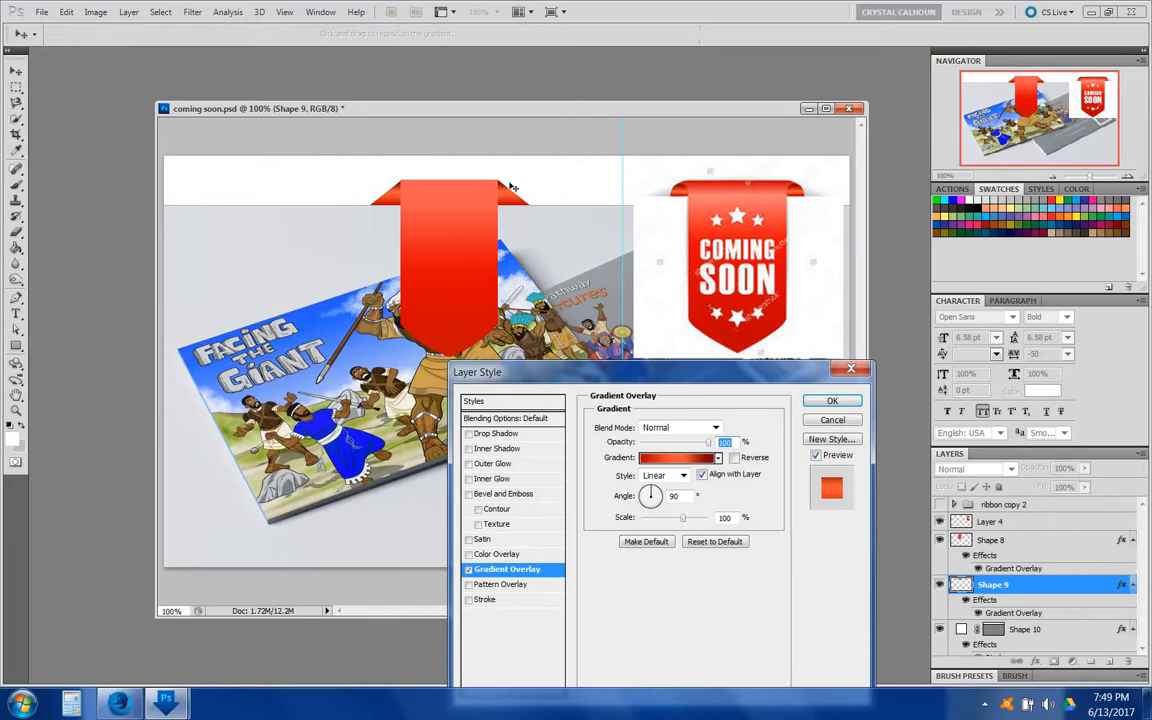
left_click(845, 400)
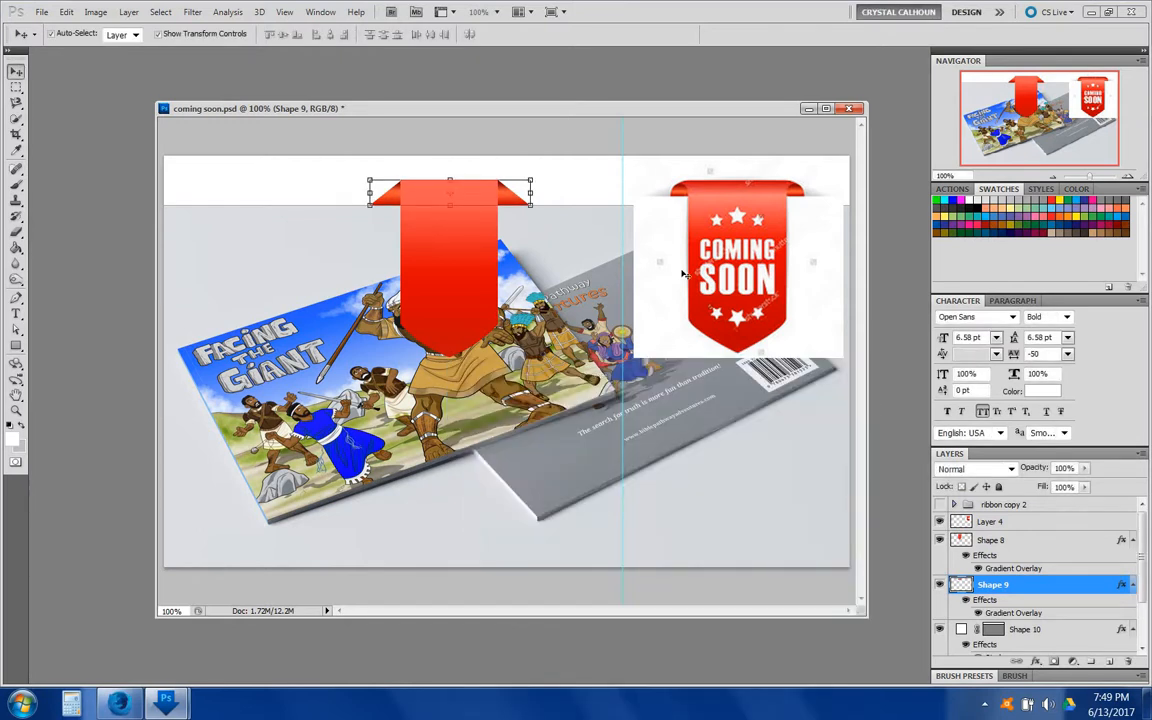